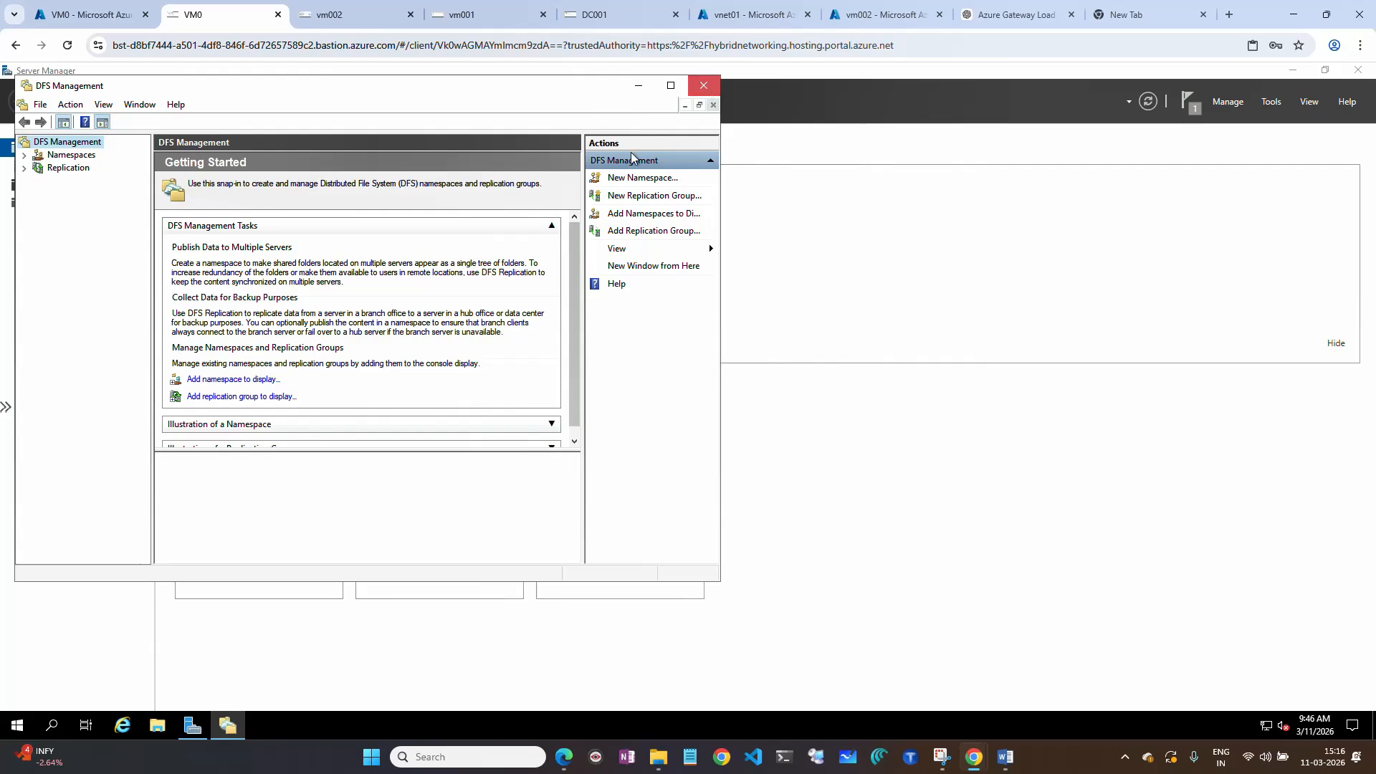
# Close DFS Management and use the Add Roles and Features wizard to check VM0's File and iSCSI Services roles.
pyautogui.click(705, 87)
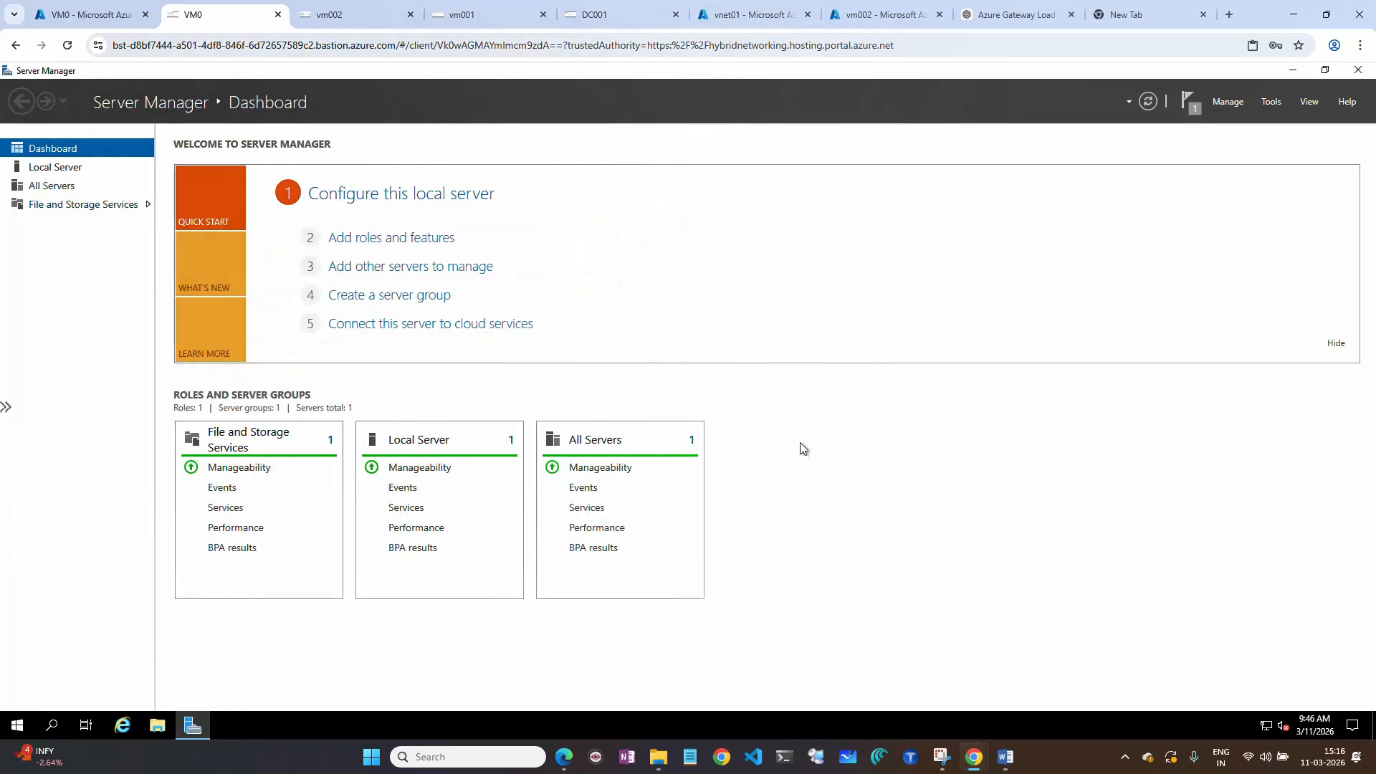
pyautogui.click(1228, 101)
pyautogui.click(1239, 128)
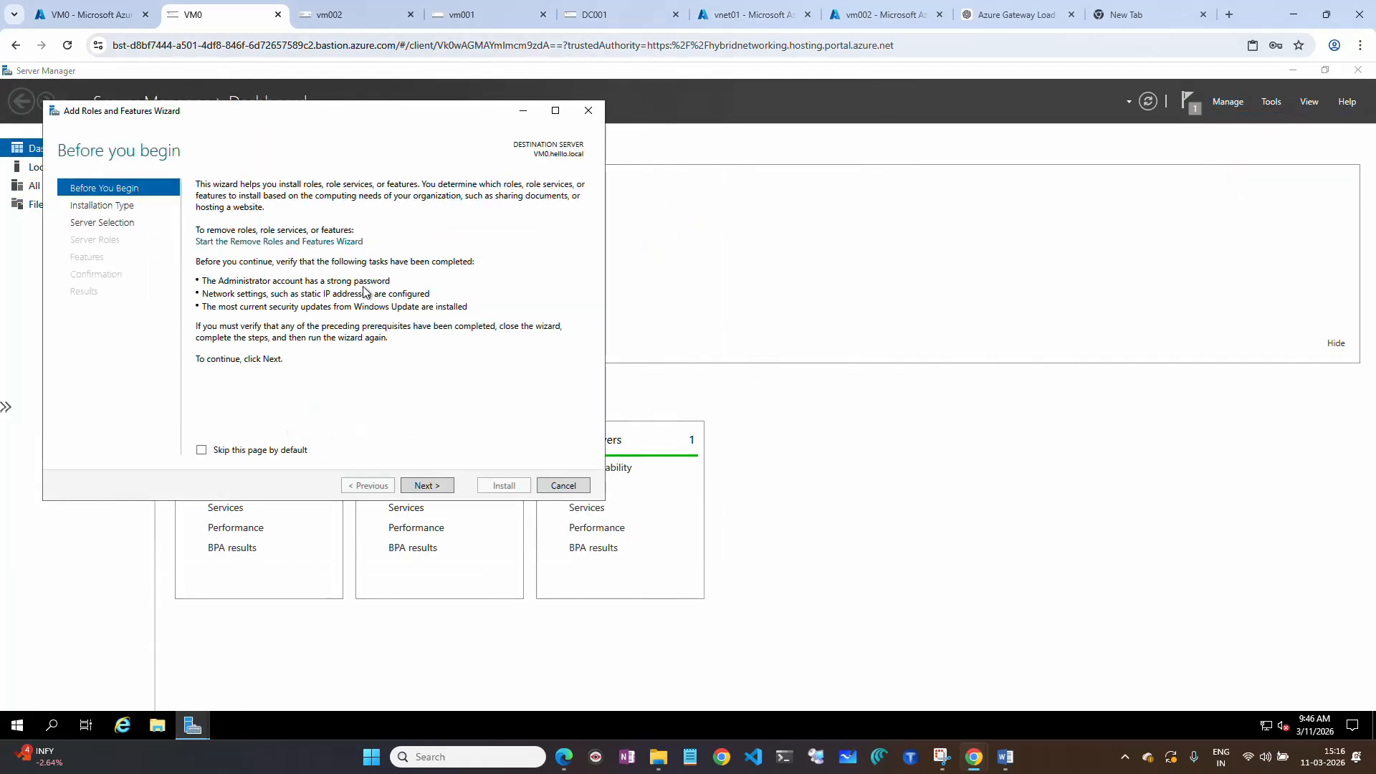
pyautogui.click(436, 487)
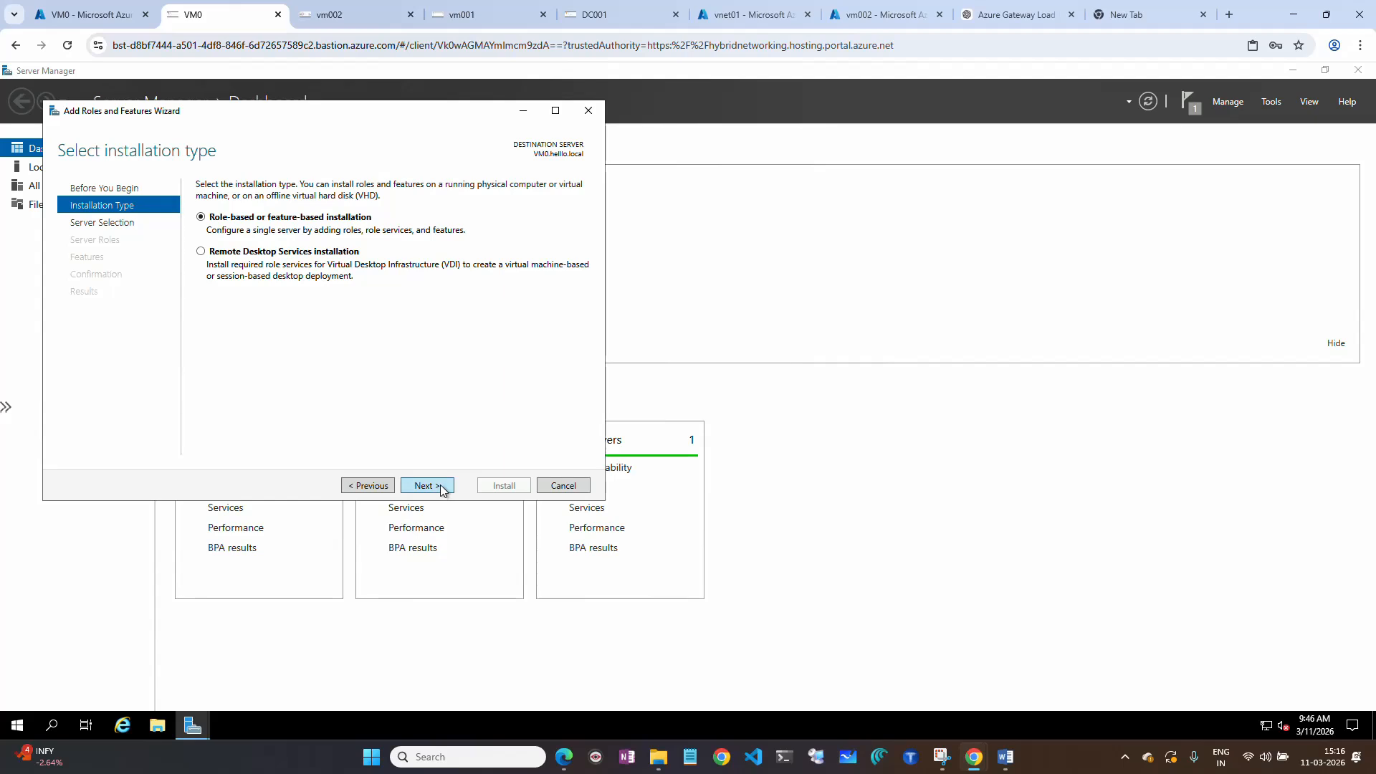
pyautogui.click(443, 488)
pyautogui.click(439, 488)
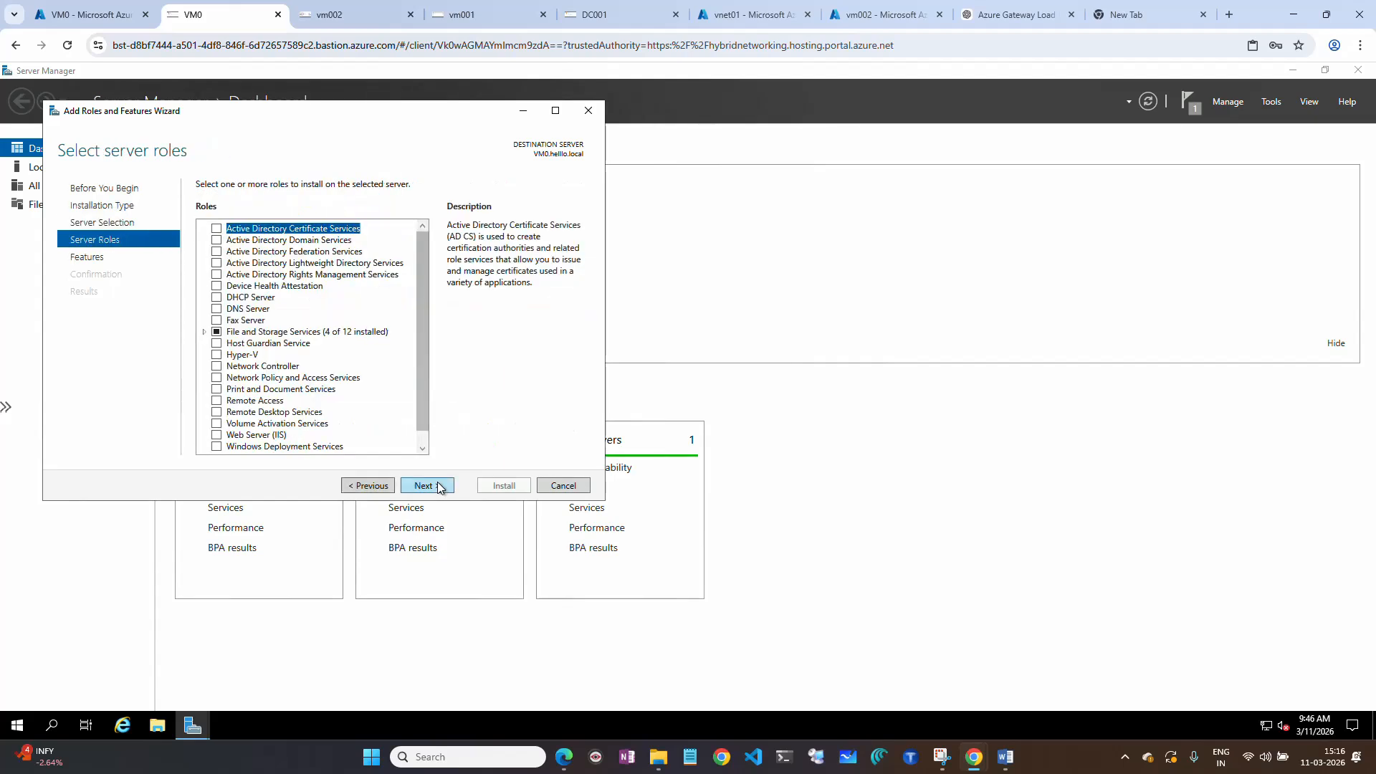
pyautogui.click(204, 332)
pyautogui.click(218, 344)
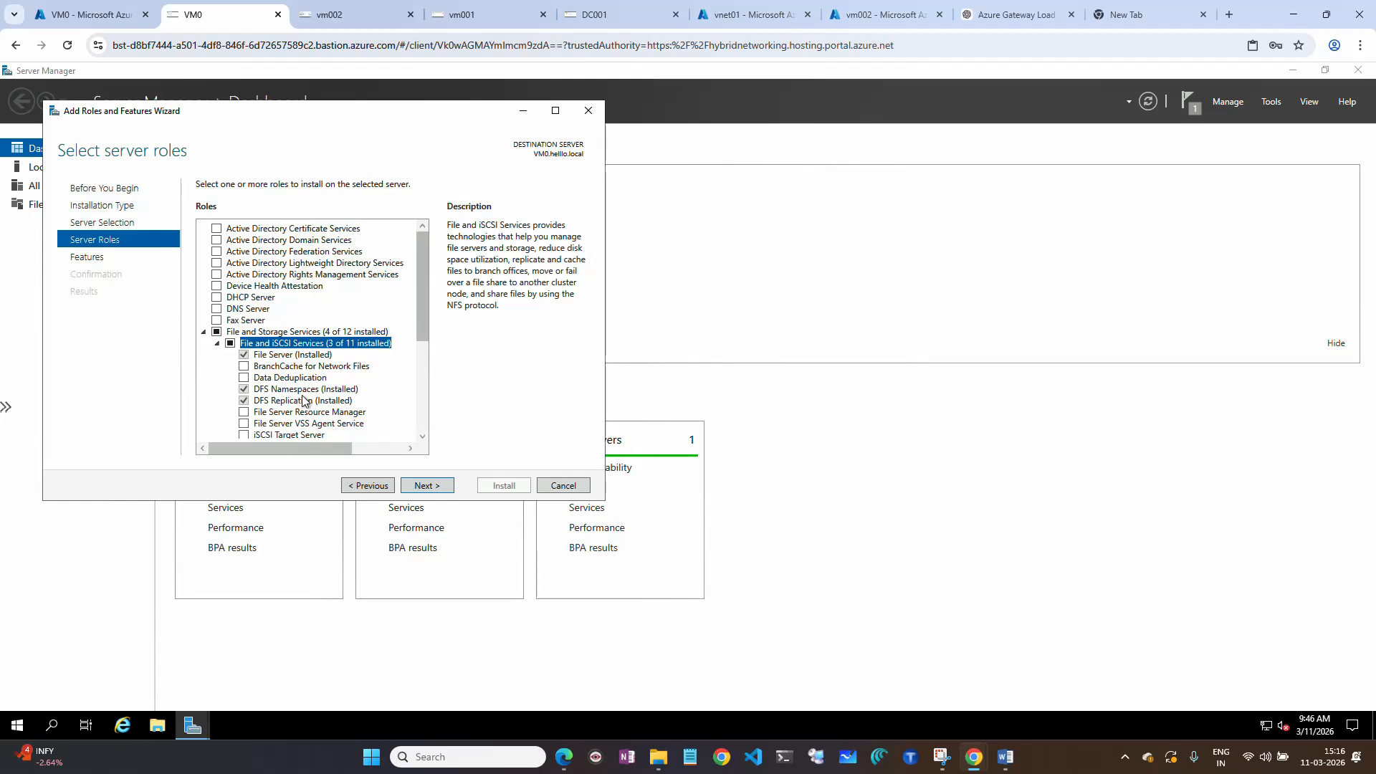
pyautogui.click(563, 485)
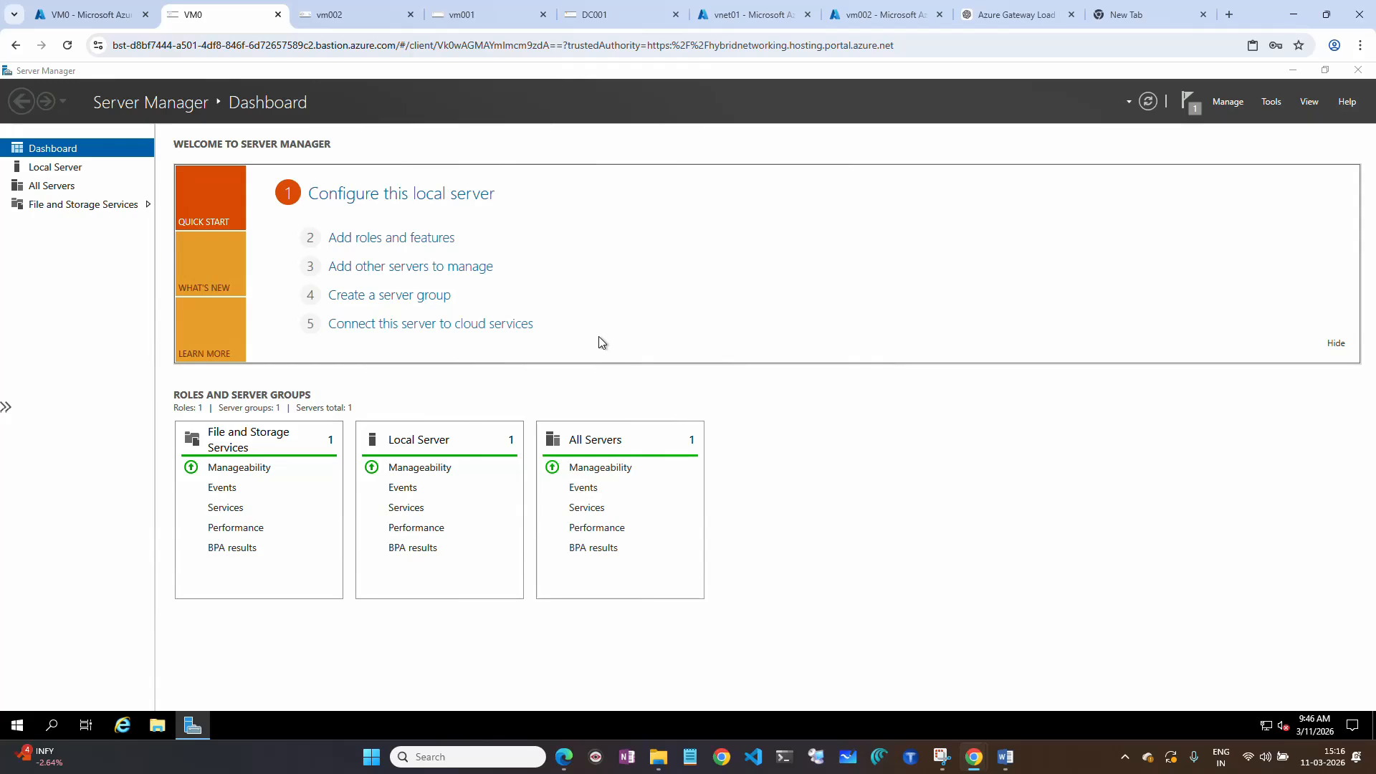
# Open This PC in VM0's File Explorer to examine the available drives.
pyautogui.click(157, 726)
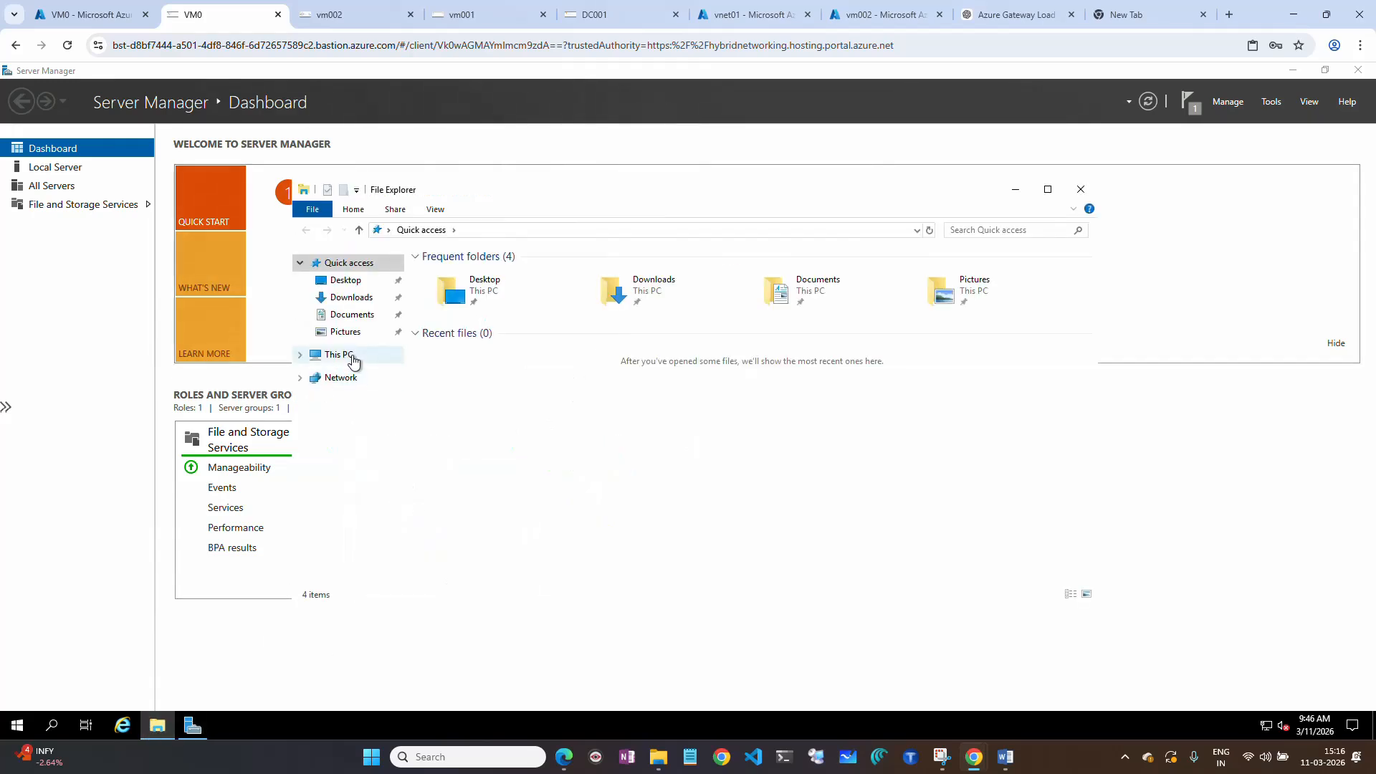
pyautogui.click(339, 354)
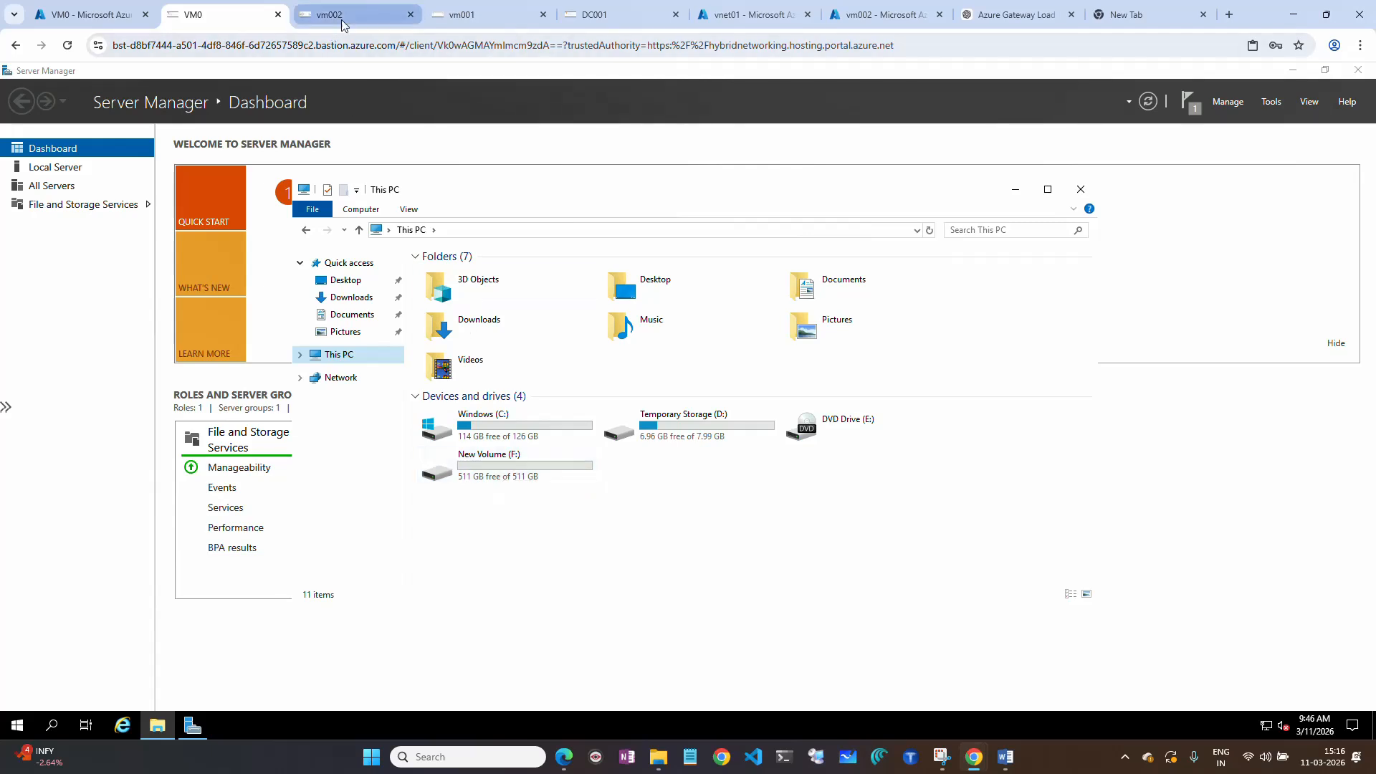
# In the vm001 session, widen the console tree and start a new member for the helllo.local\mydfsshare\hr replication group.
pyautogui.moveTo(357, 16)
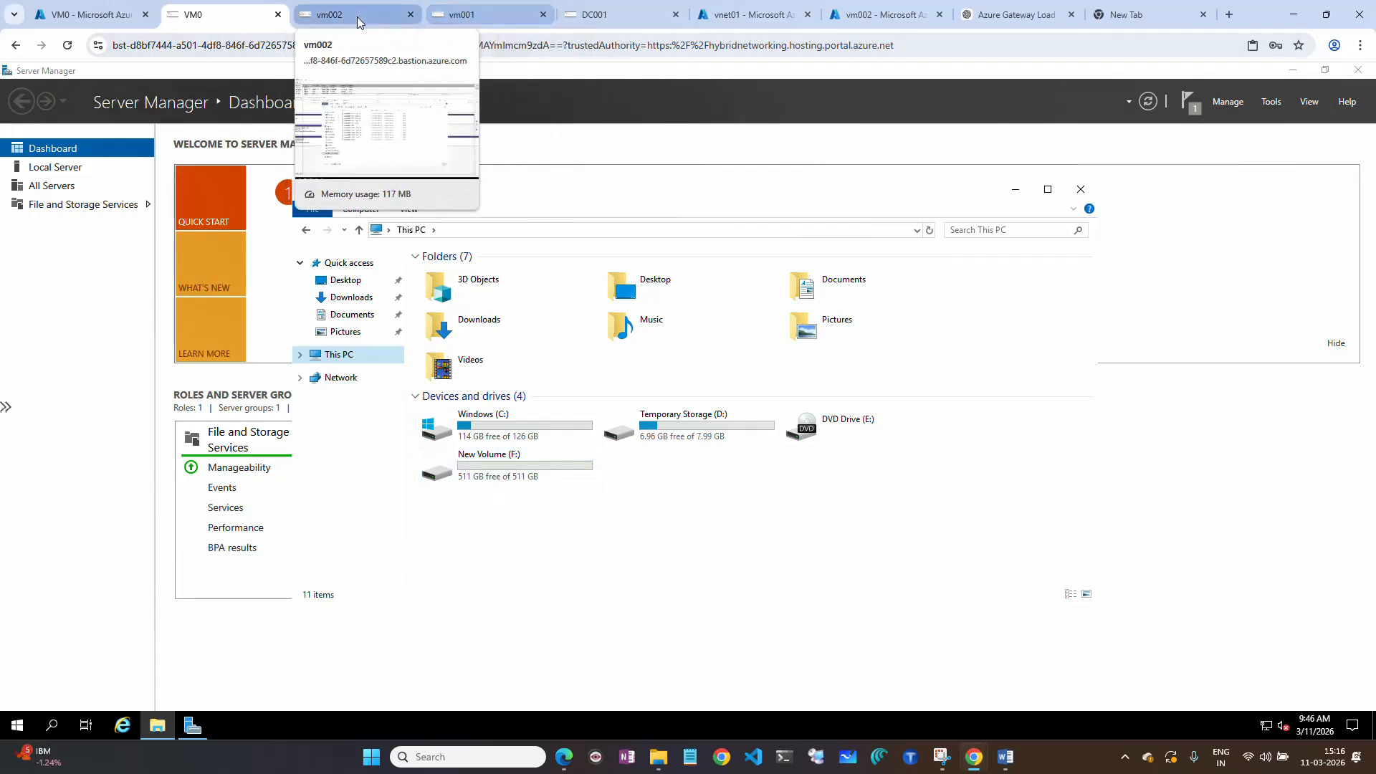
pyautogui.click(473, 14)
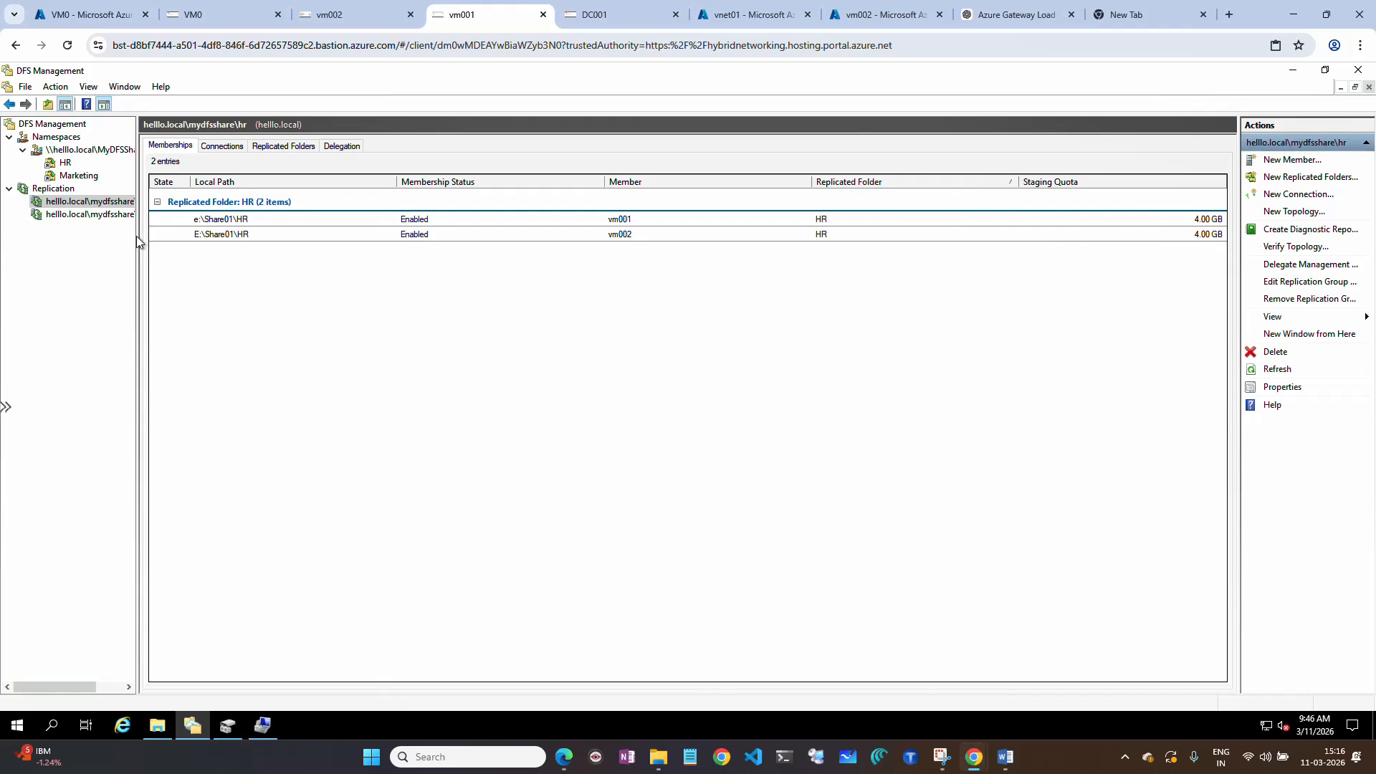
pyautogui.moveTo(139, 241); pyautogui.dragTo(213, 240)
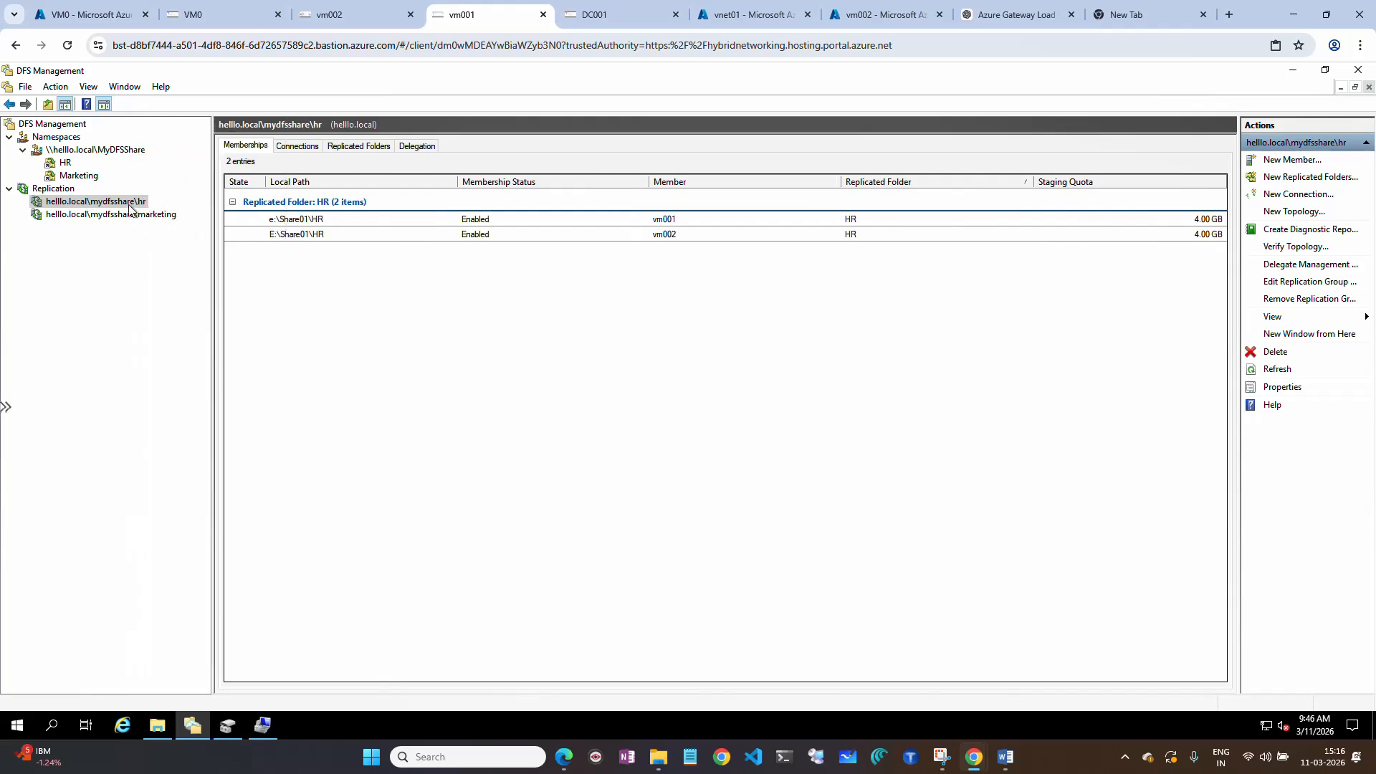
pyautogui.click(129, 203)
pyautogui.click(1306, 166)
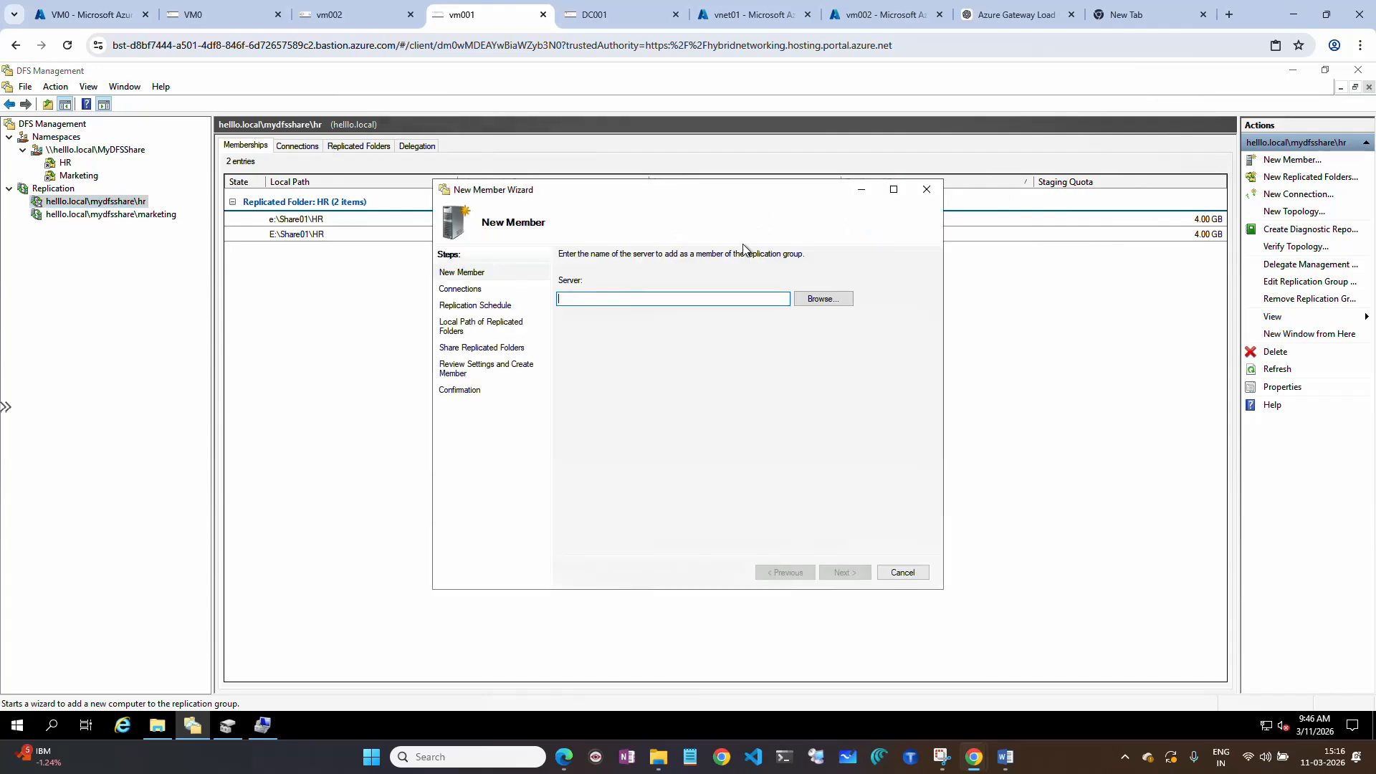
# Look up the computer VM0 in the domain, choose it as the new member server and proceed to validation.
pyautogui.click(817, 299)
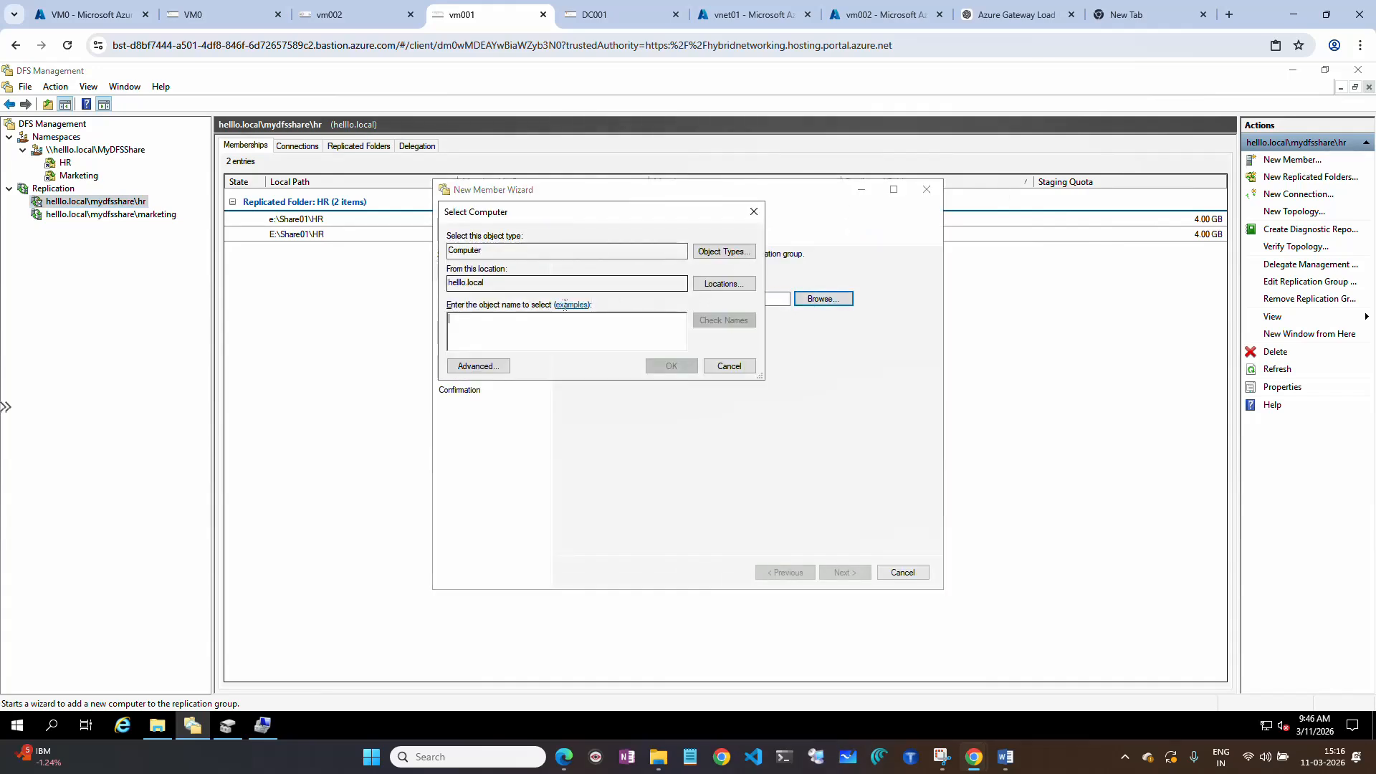
pyautogui.write('v')
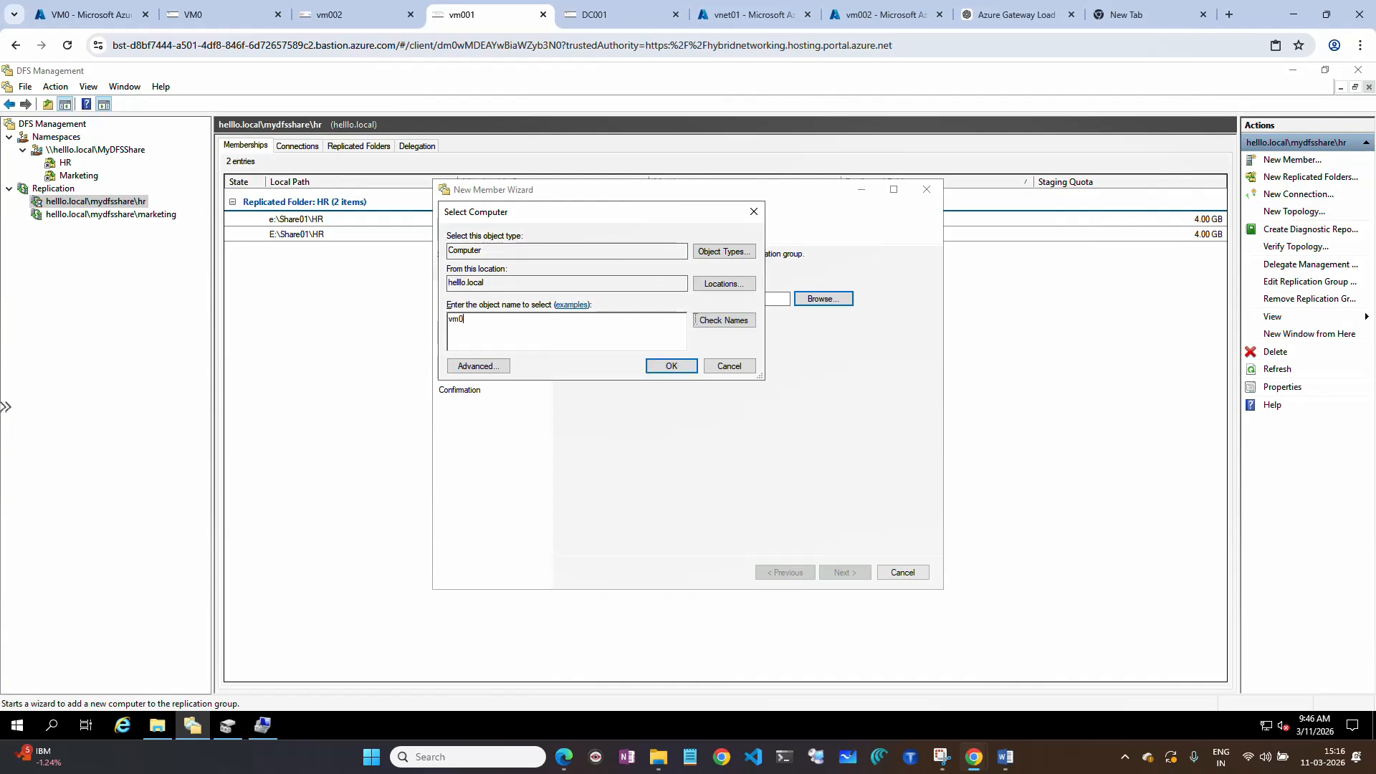
pyautogui.write('m0')
pyautogui.click(702, 323)
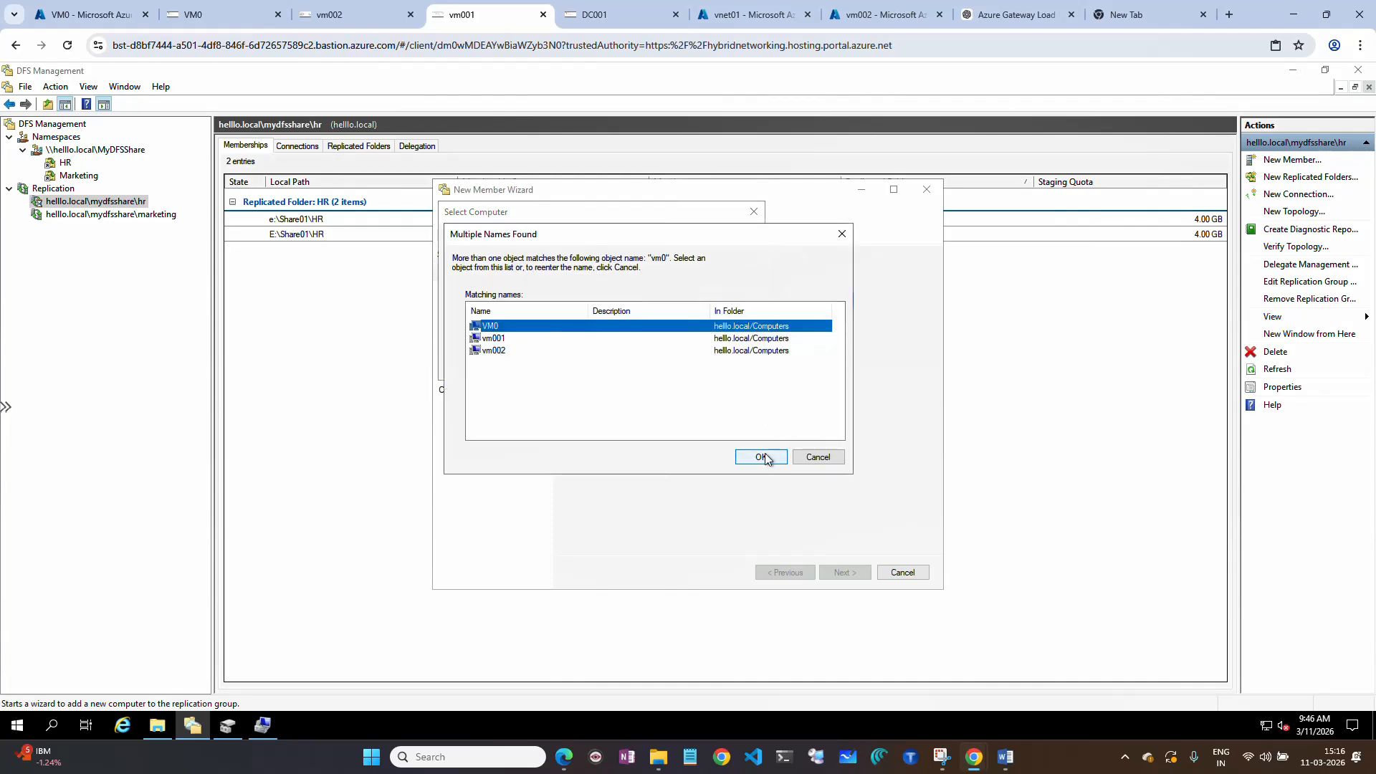
pyautogui.click(761, 458)
pyautogui.click(674, 368)
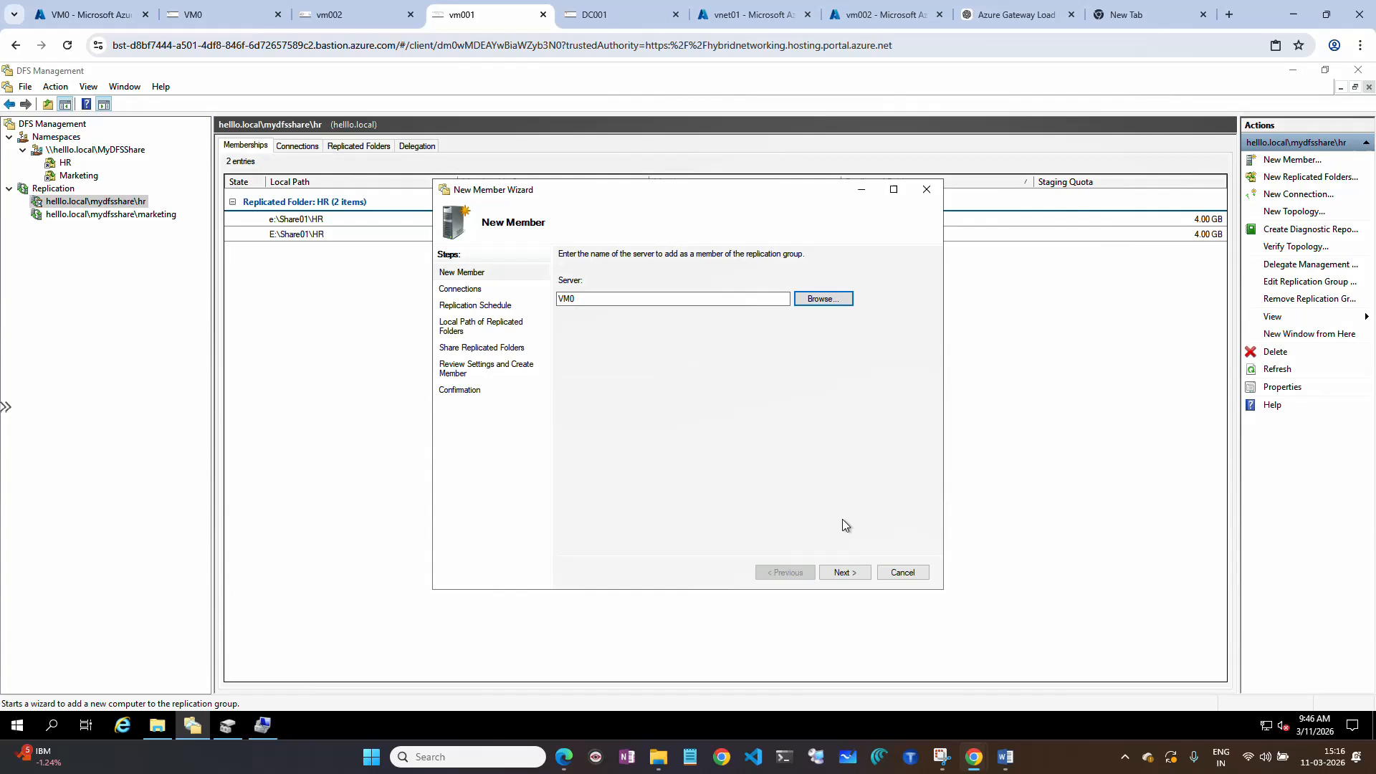
pyautogui.click(846, 574)
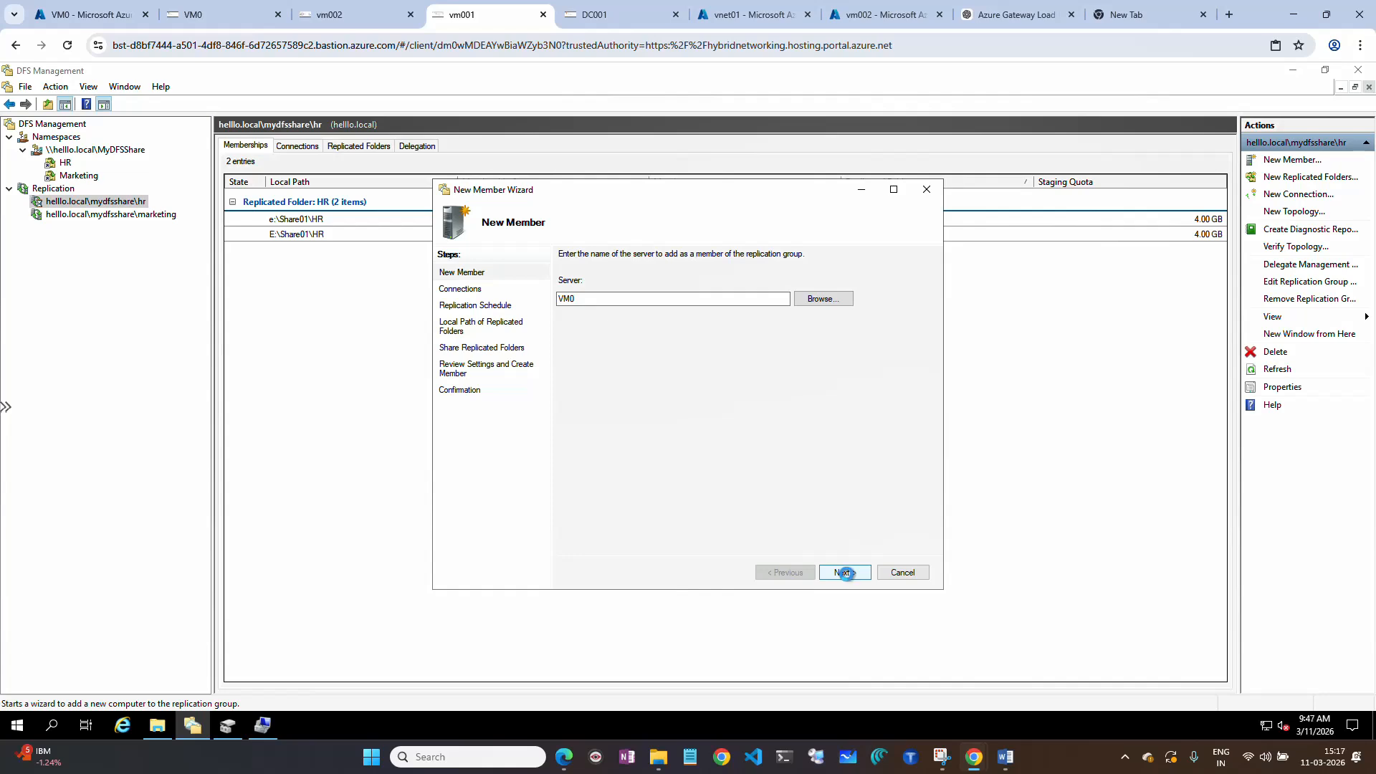
pyautogui.click(846, 573)
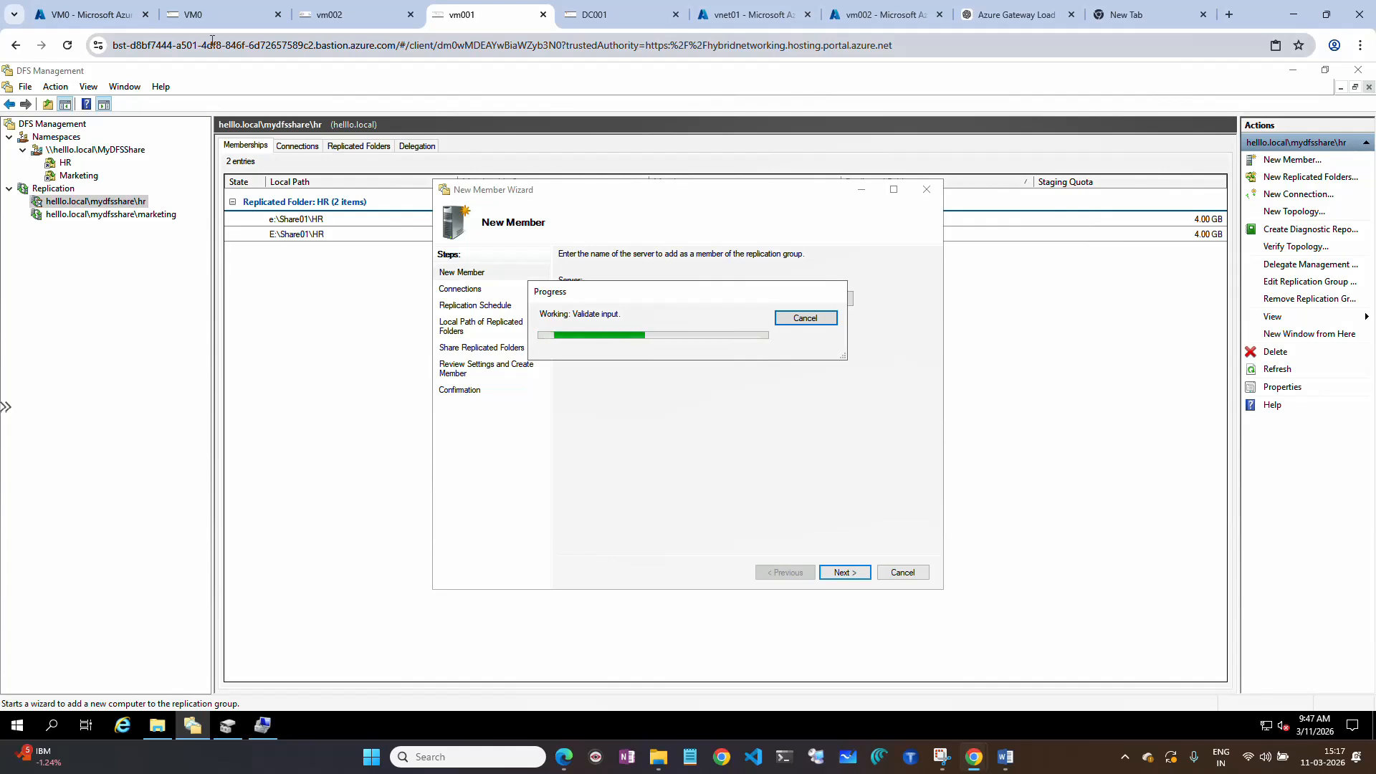
# In the VM0 session, run ipconfig /all in a Command Prompt and check the primary DNS suffix.
pyautogui.click(228, 15)
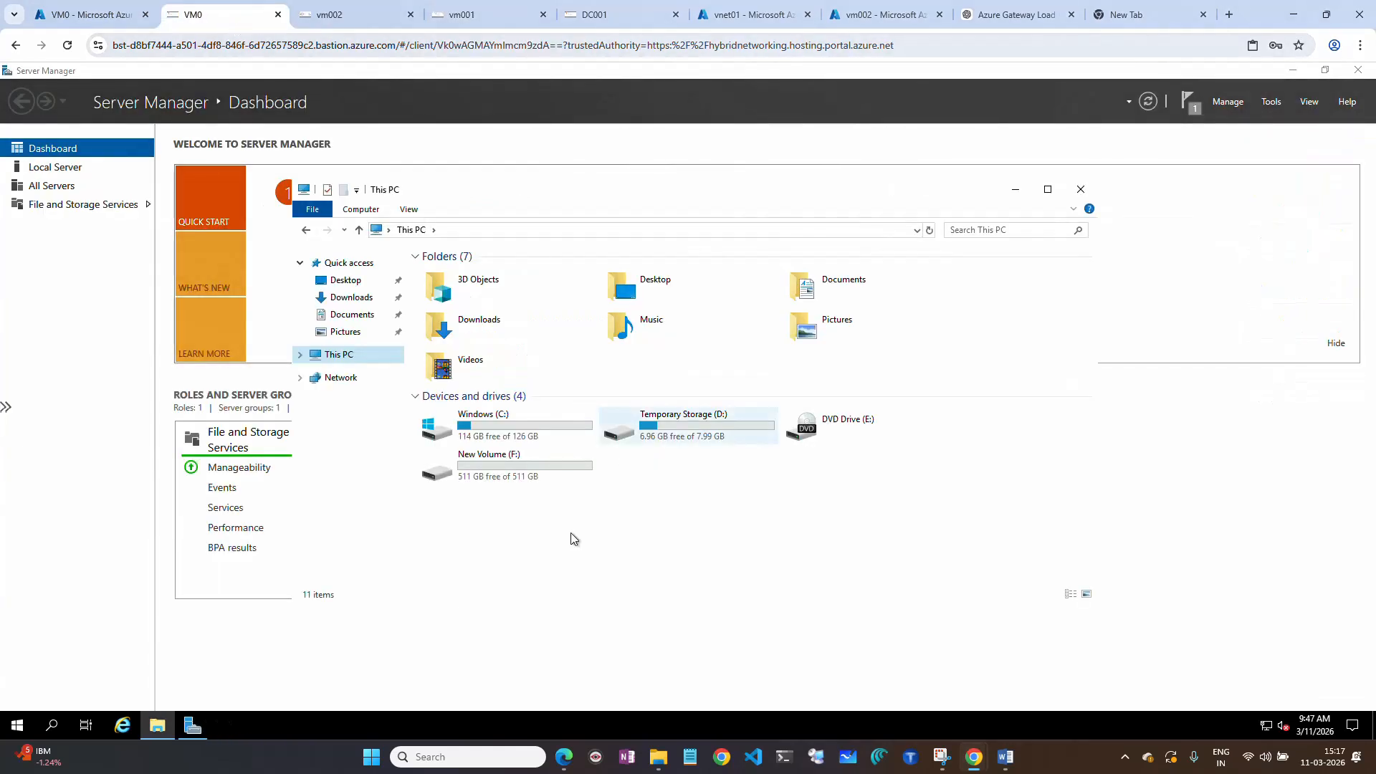
pyautogui.rightClick(18, 726)
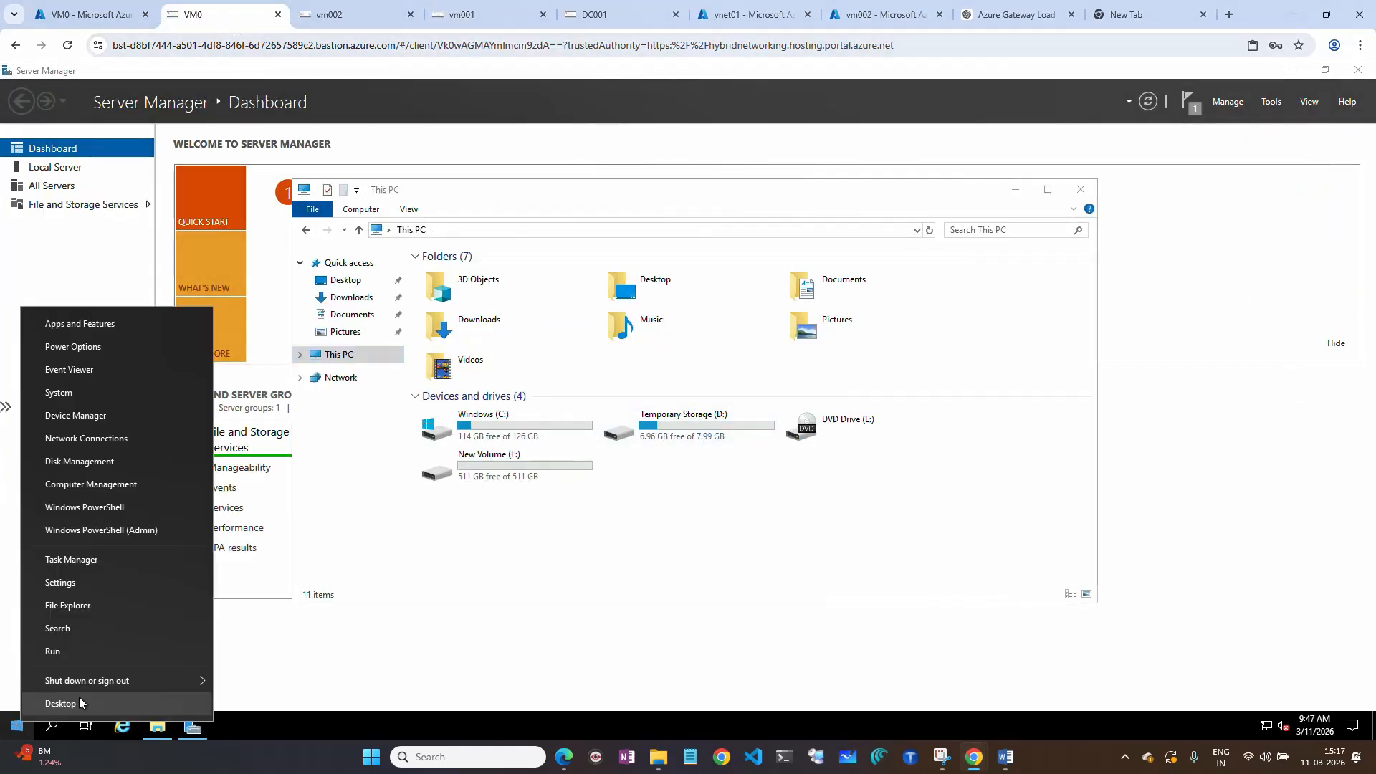
pyautogui.click(87, 649)
pyautogui.write('cm')
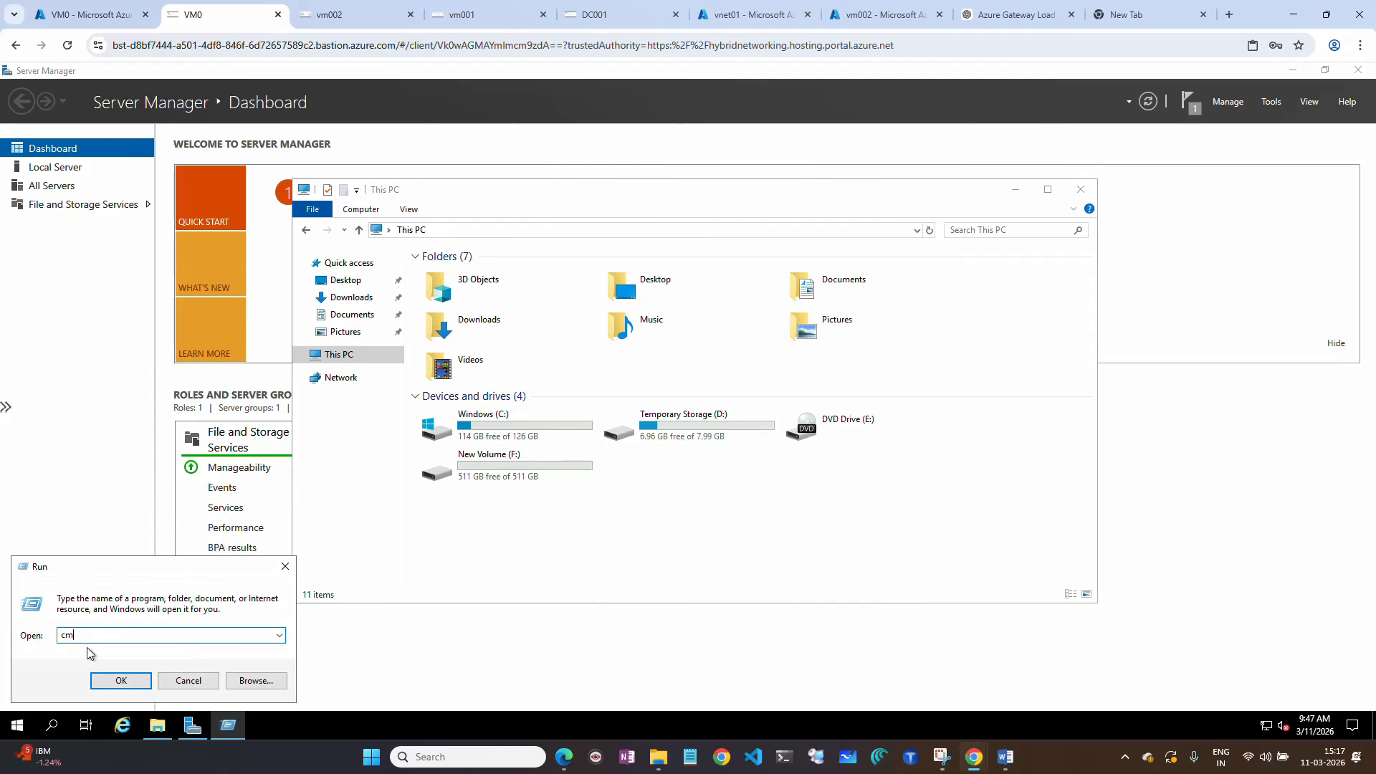
pyautogui.write('d')
pyautogui.press('Return')
pyautogui.write('ipconfig')
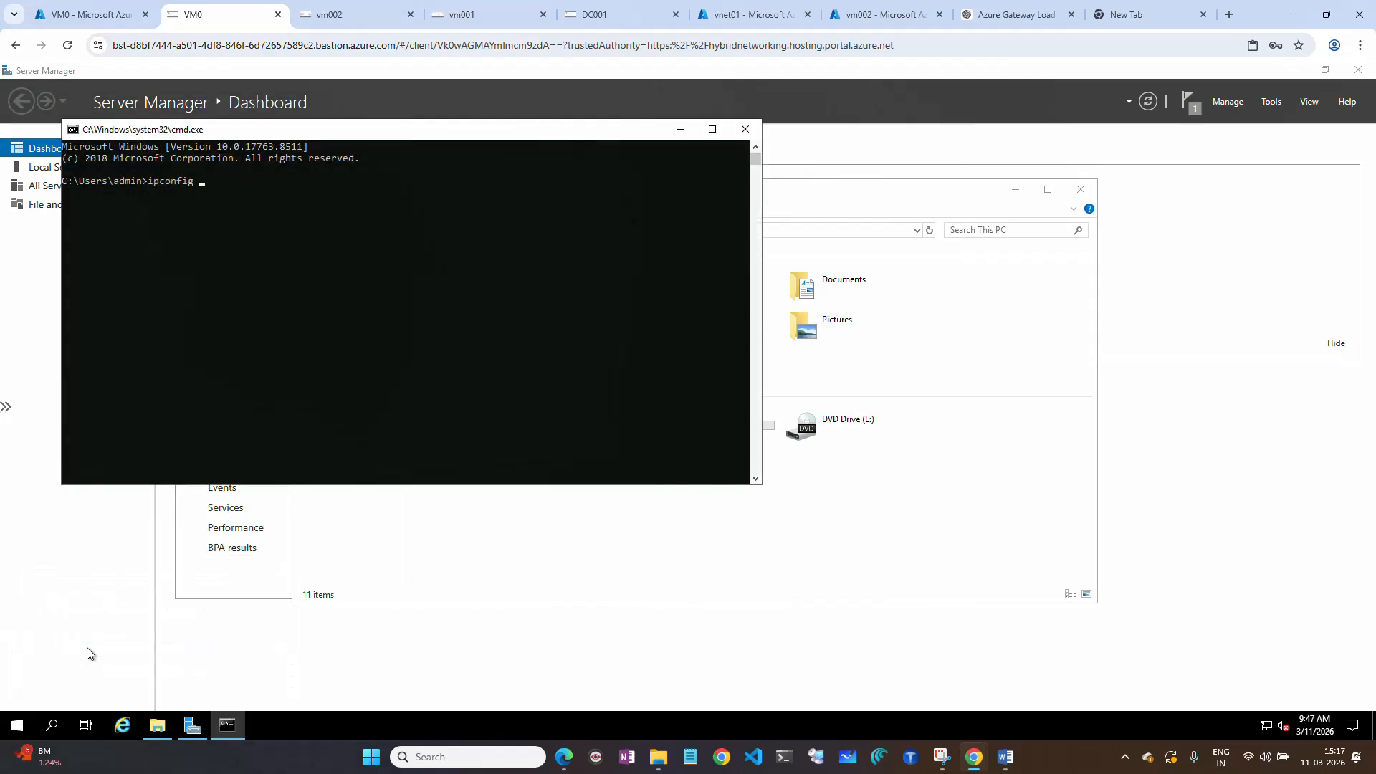
pyautogui.write(' /all')
pyautogui.press('Return')
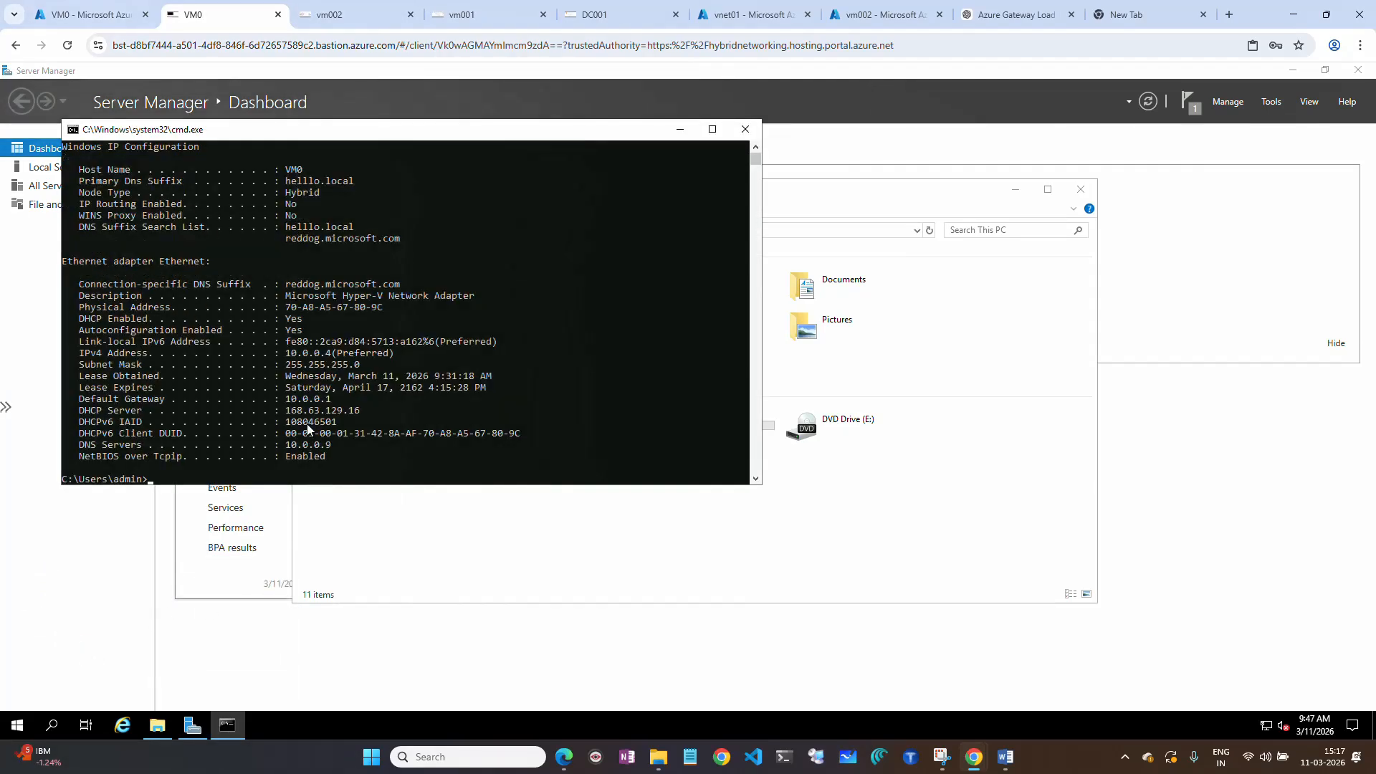
pyautogui.moveTo(286, 181); pyautogui.dragTo(376, 182)
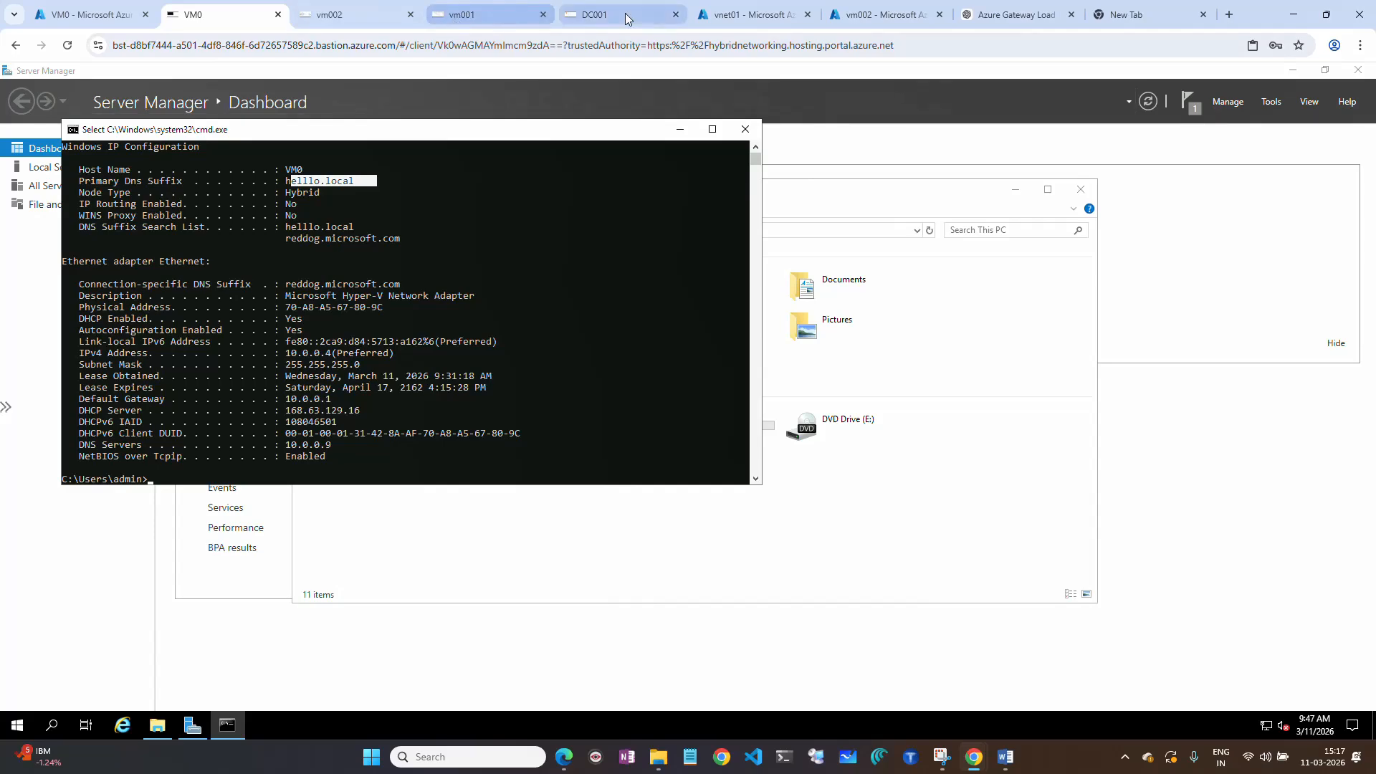
# Back in the vm001 session, connect the new member to vm001 and vm002 and accept the replication group schedule.
pyautogui.click(534, 12)
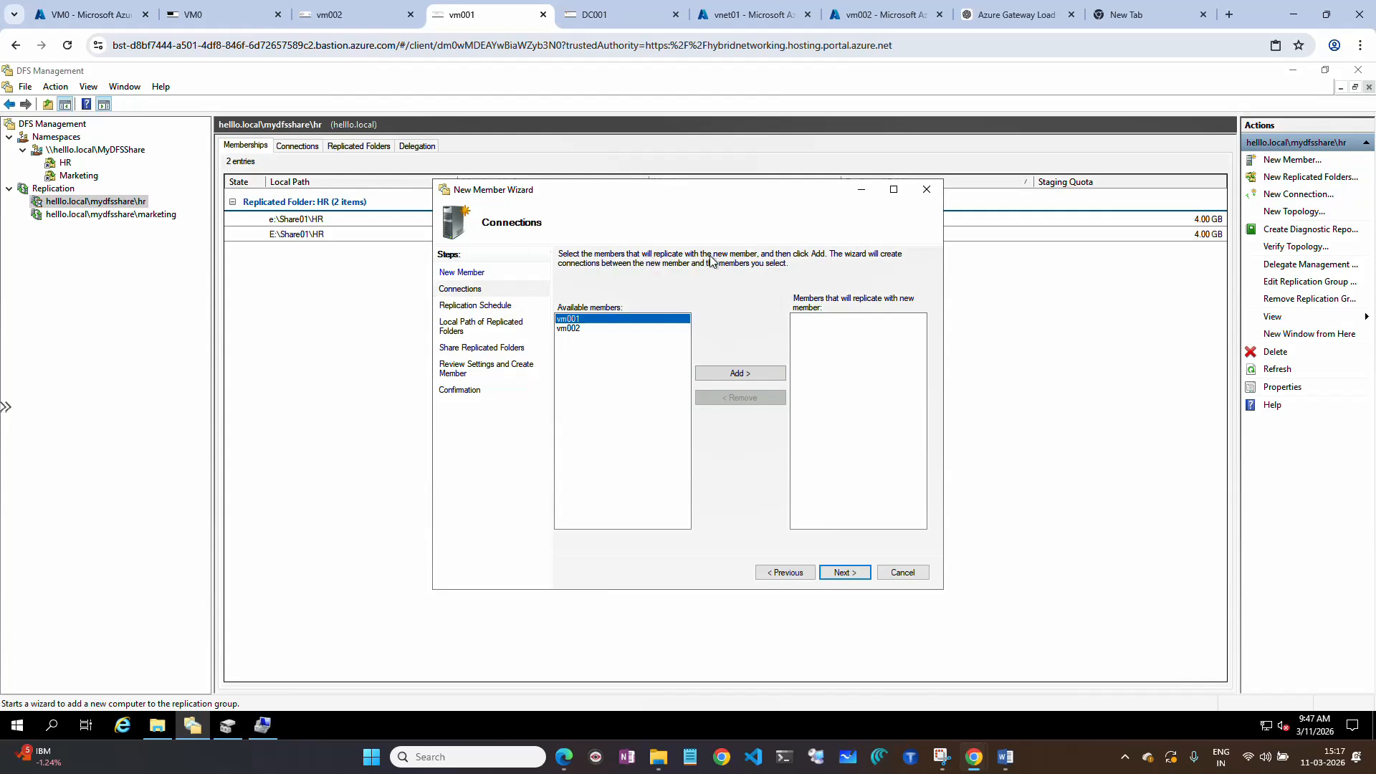
pyautogui.click(739, 374)
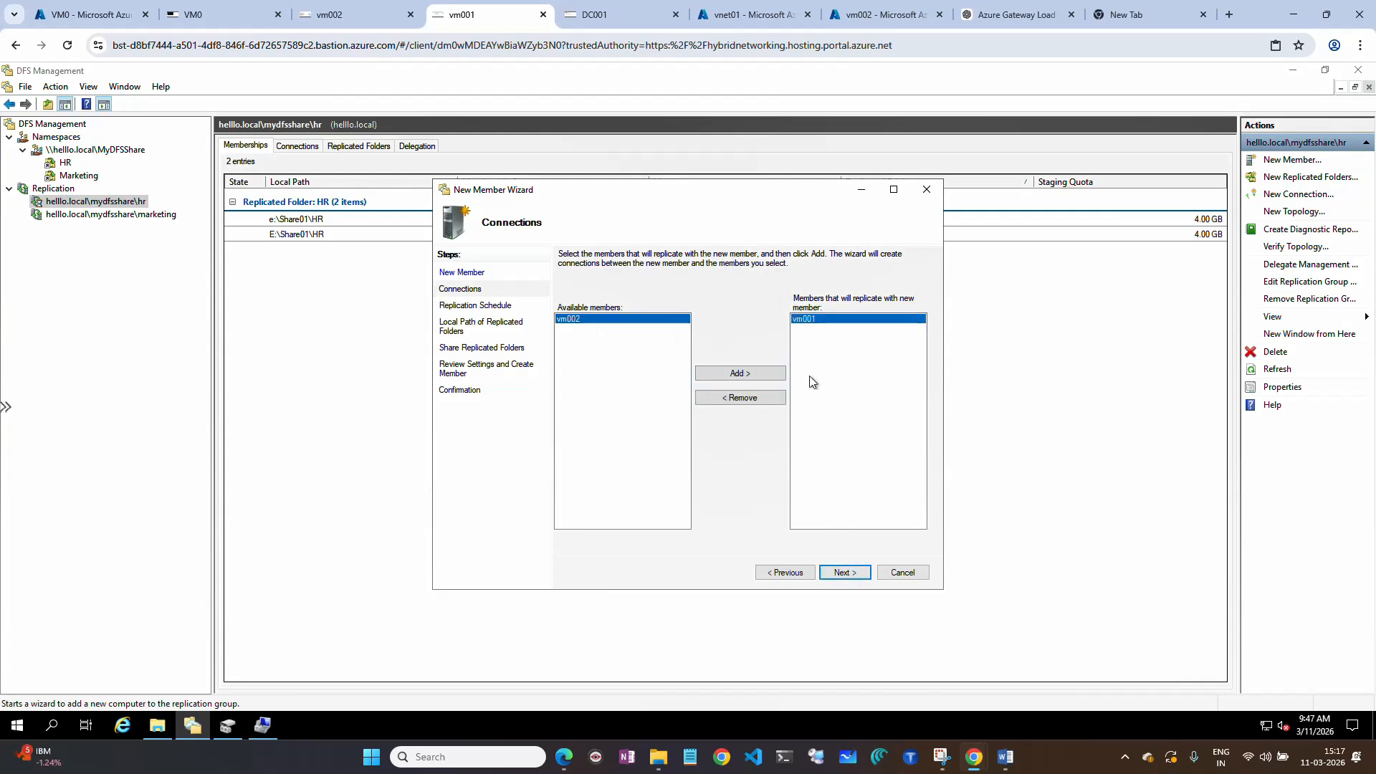
pyautogui.click(739, 374)
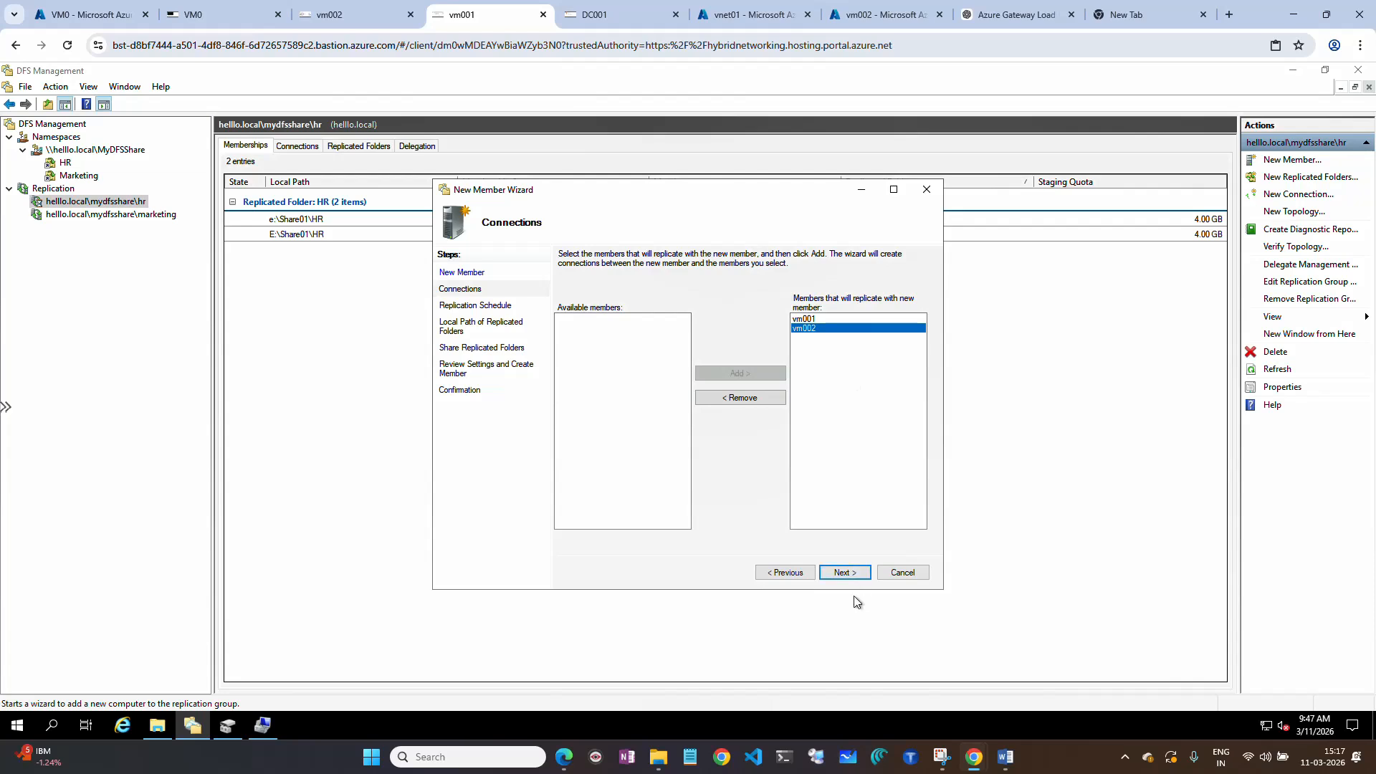
pyautogui.click(848, 573)
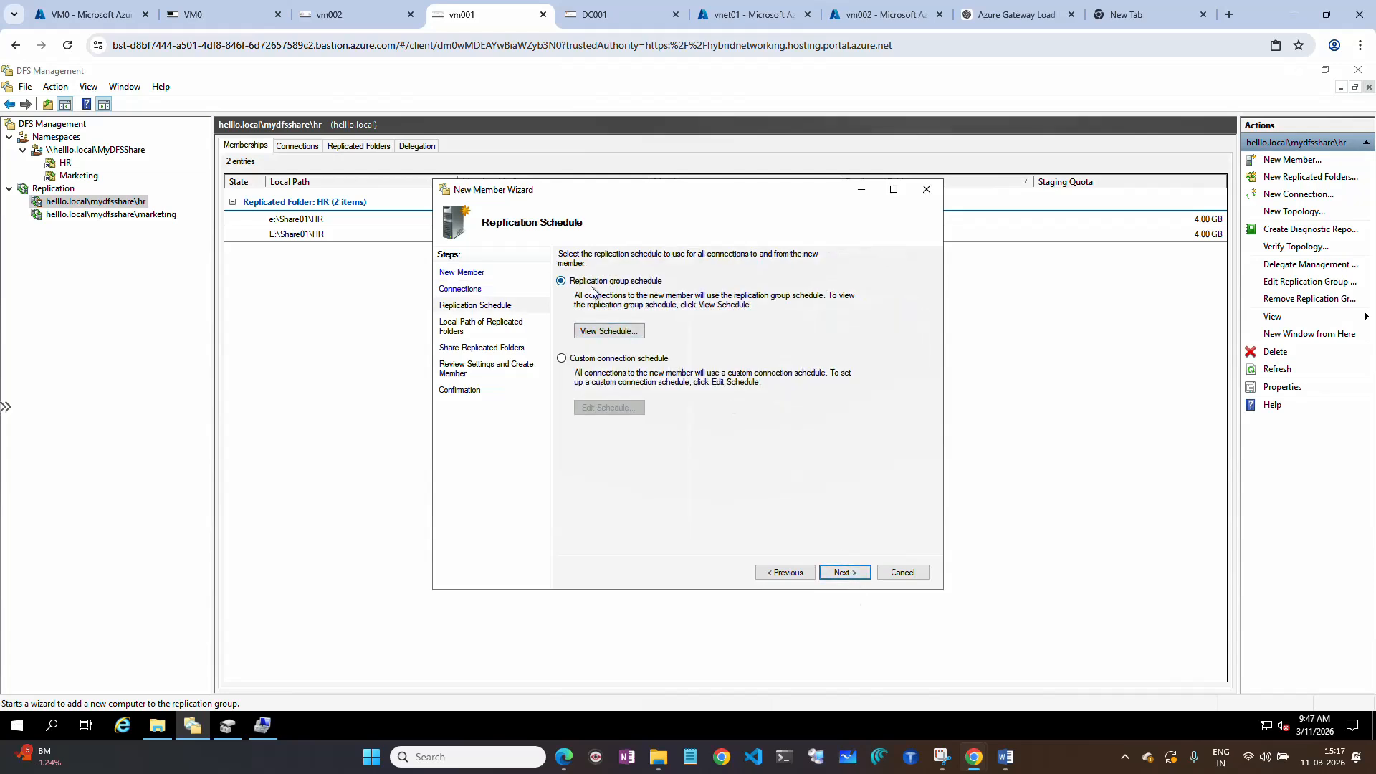
pyautogui.click(846, 571)
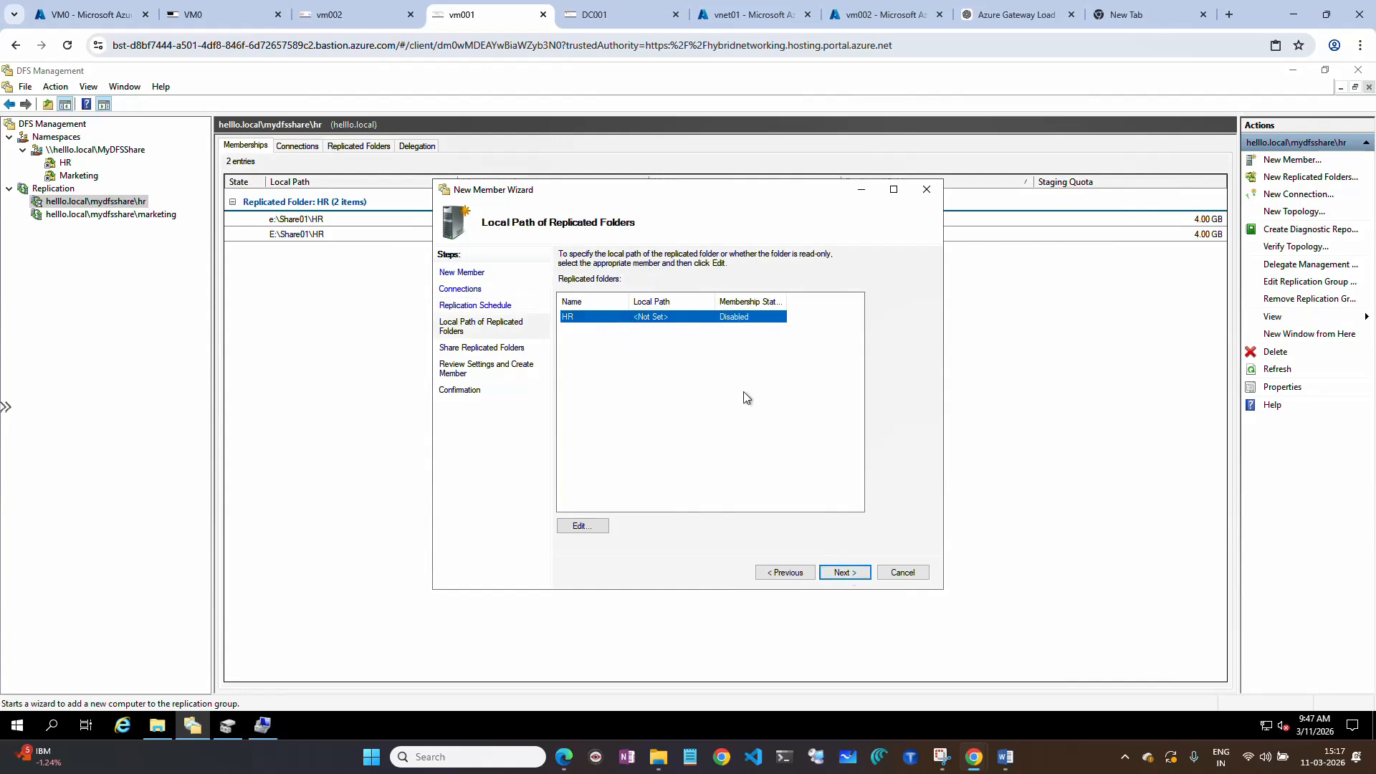
# Set the HR replicated folder's membership status to Enabled and open the folder browser for its local path on VM0.
pyautogui.click(583, 529)
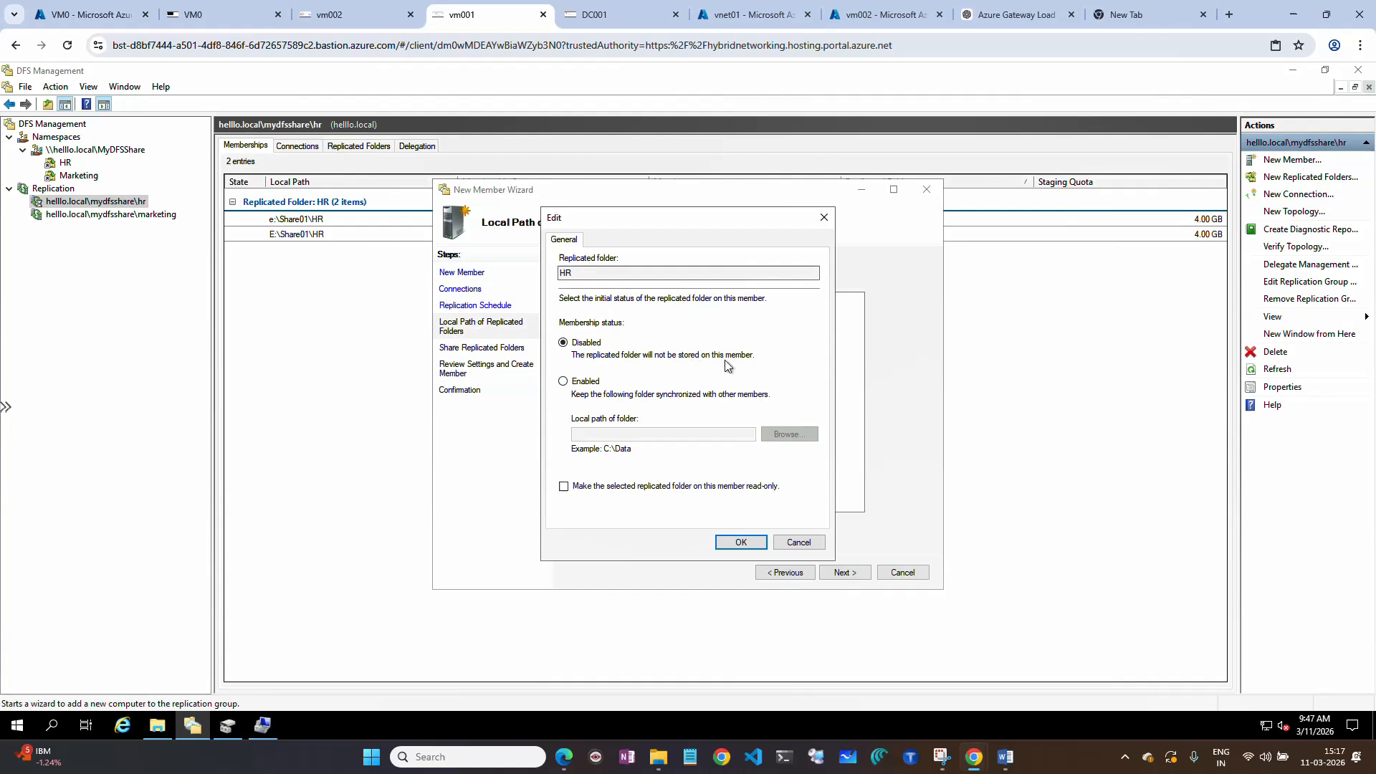
pyautogui.click(563, 384)
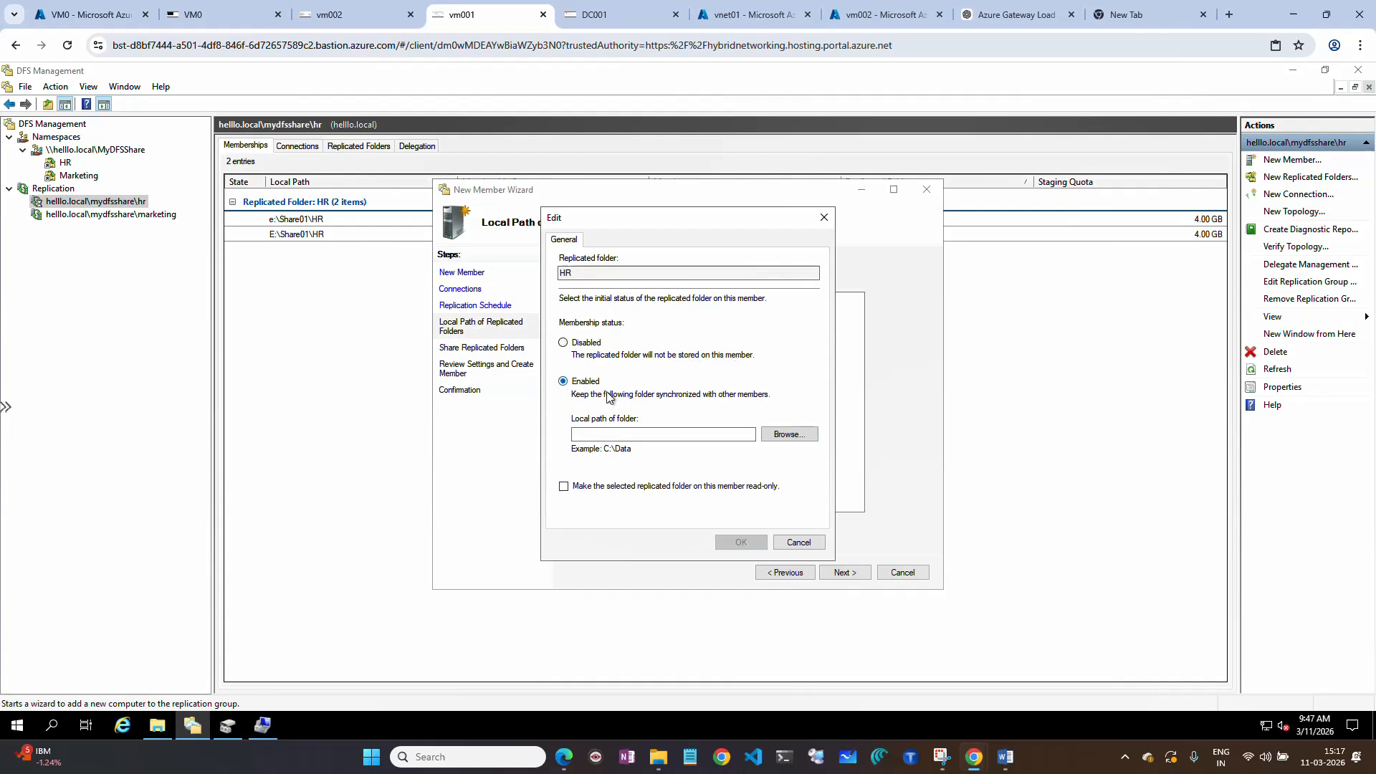
pyautogui.click(787, 435)
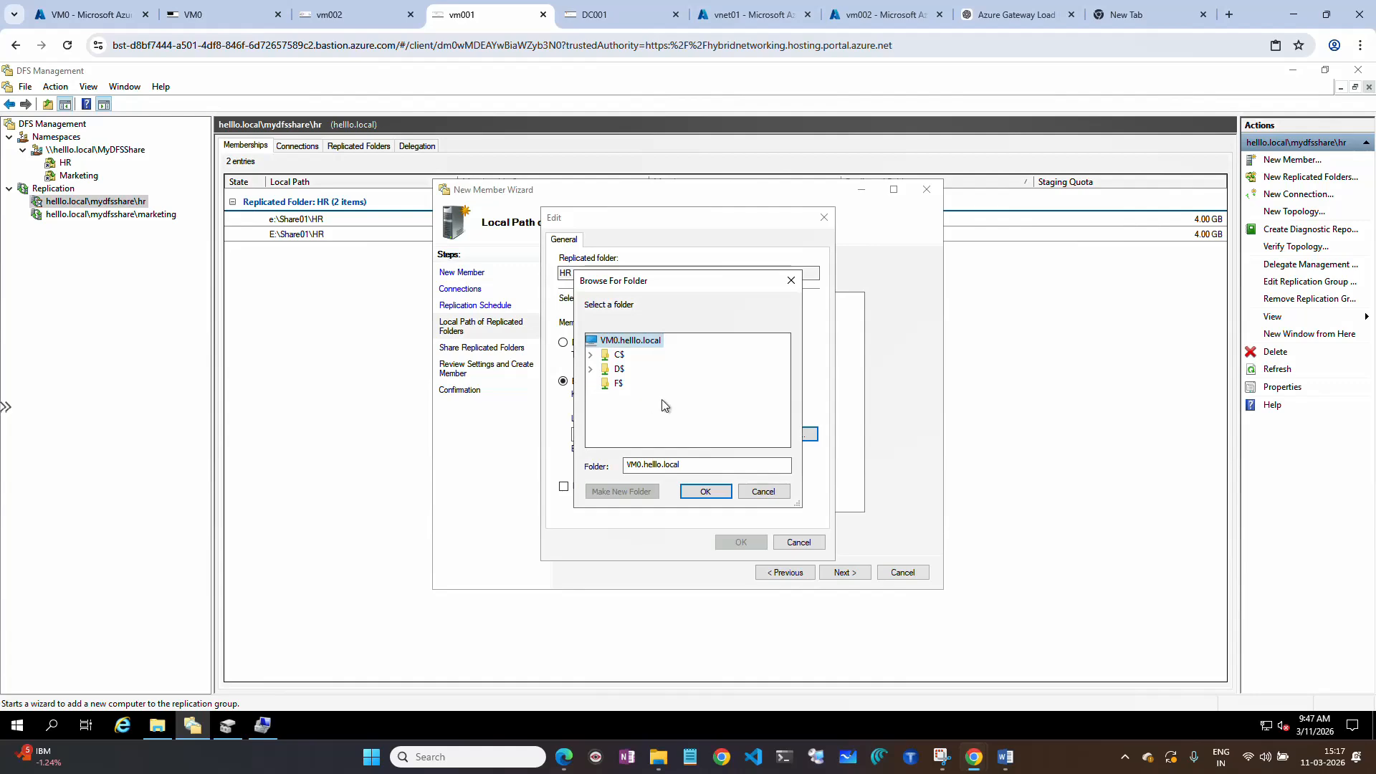
# Switch to the VM0 session and open the New Volume (F:) drive in File Explorer.
pyautogui.click(215, 14)
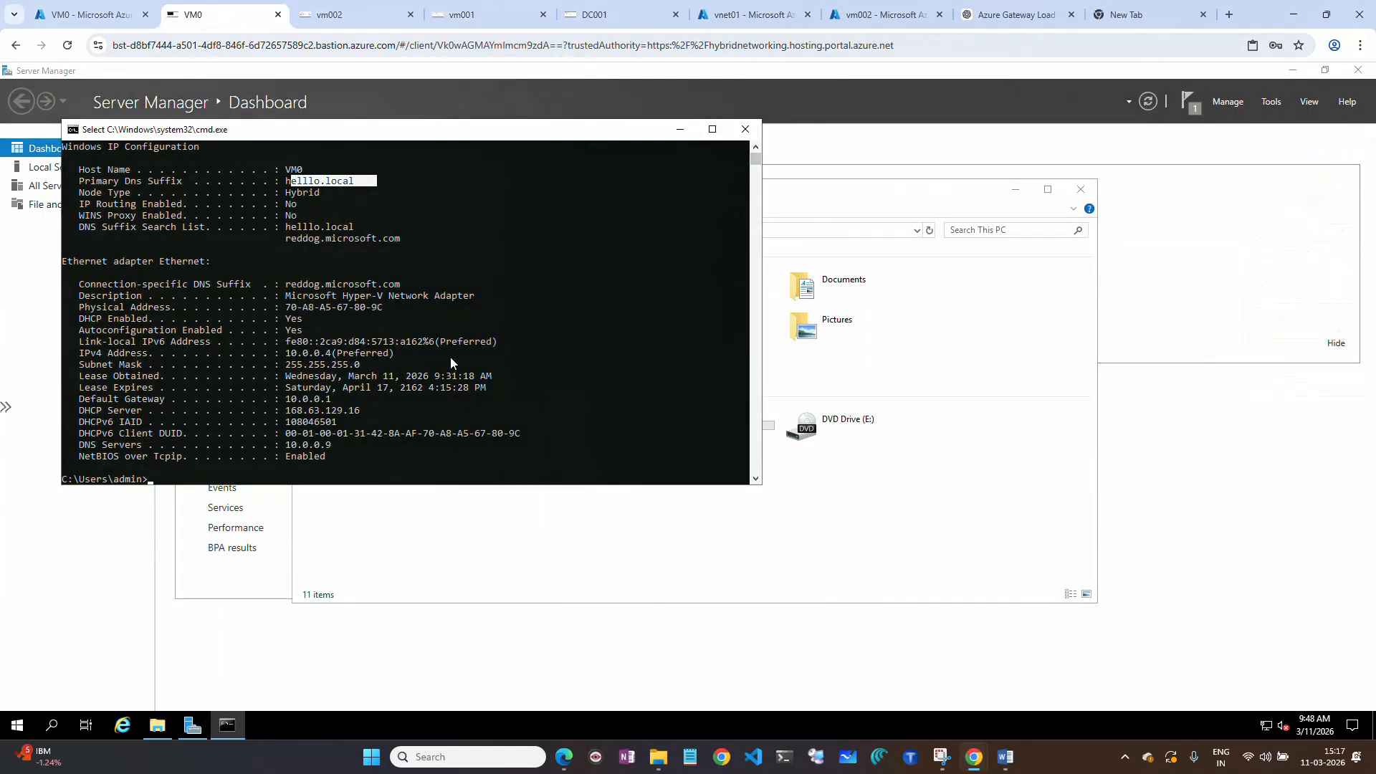
pyautogui.click(457, 514)
pyautogui.doubleClick(541, 476)
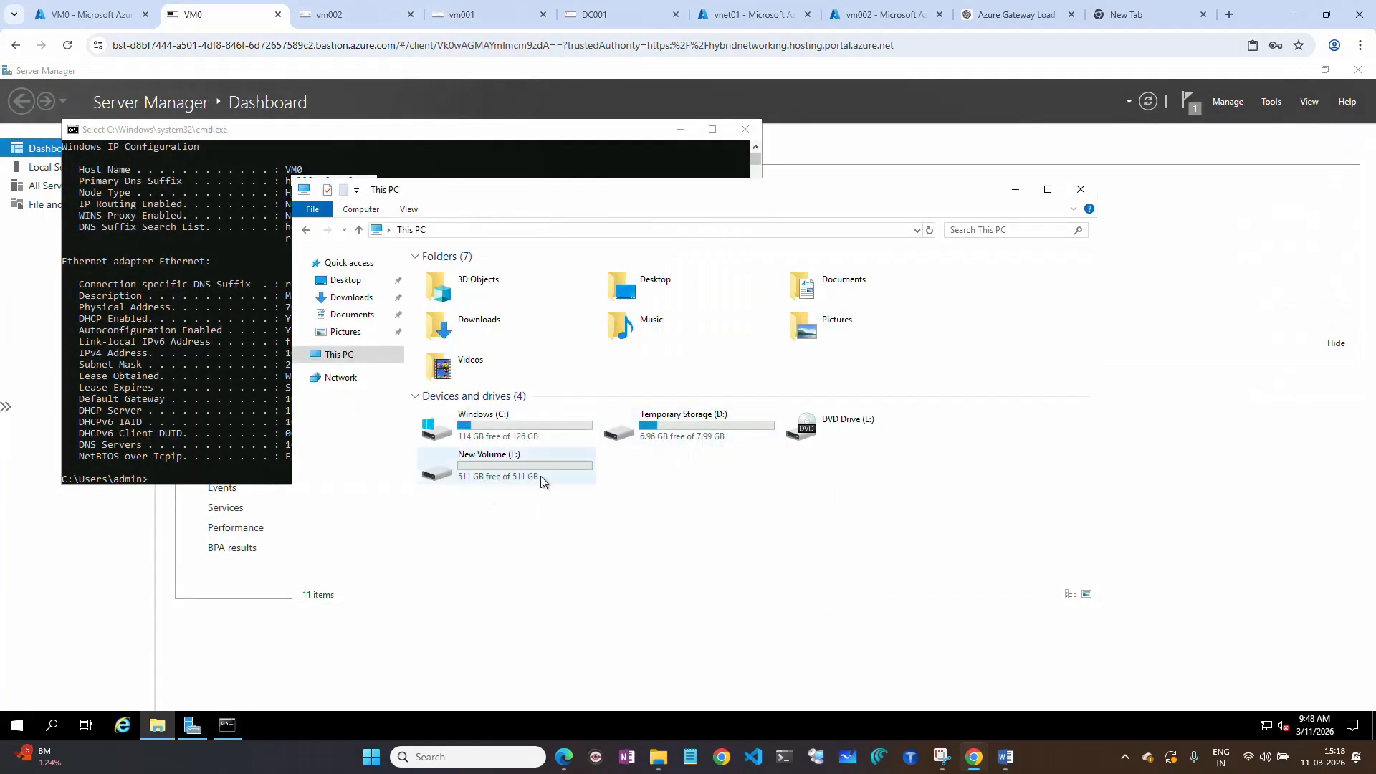
# In the vm002 session, examine the folder structure of New Volume (E:) down into Share01.
pyautogui.click(354, 14)
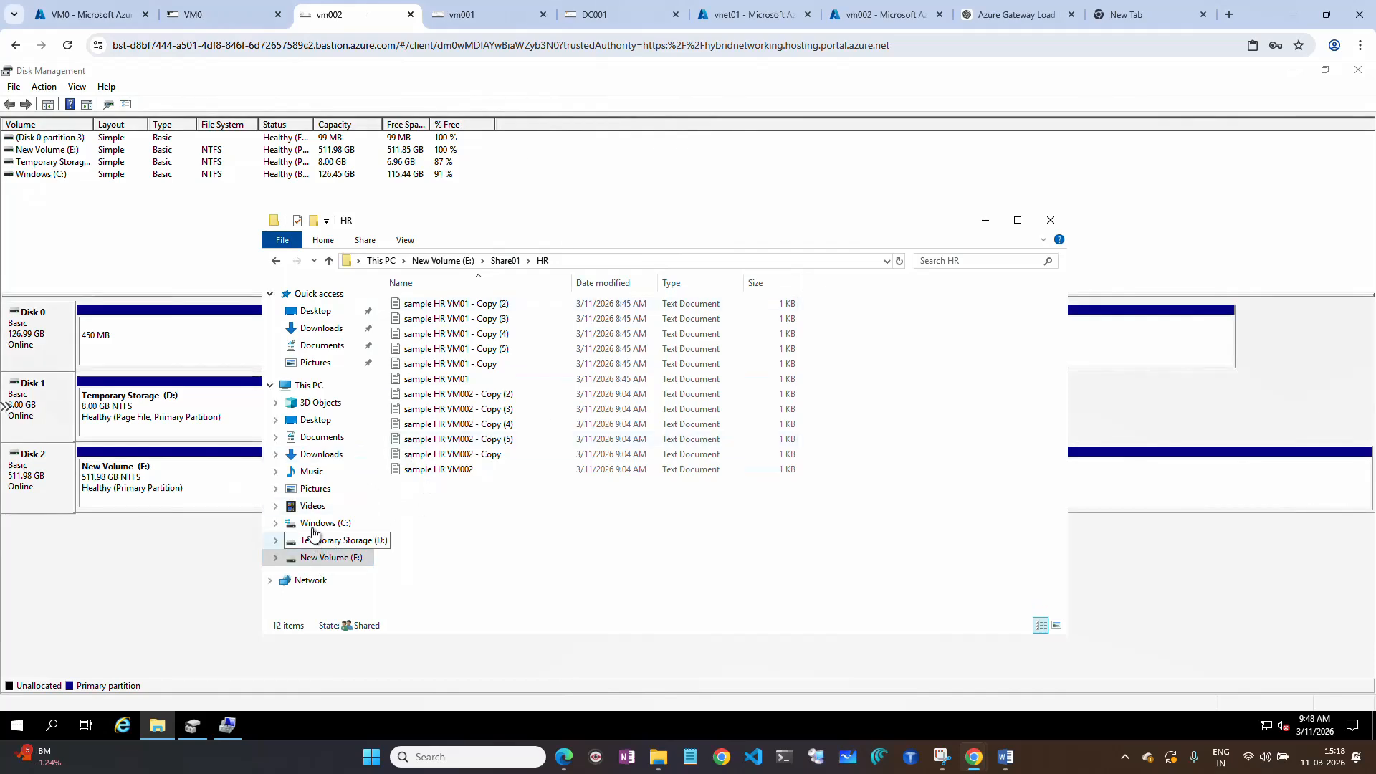
pyautogui.click(336, 384)
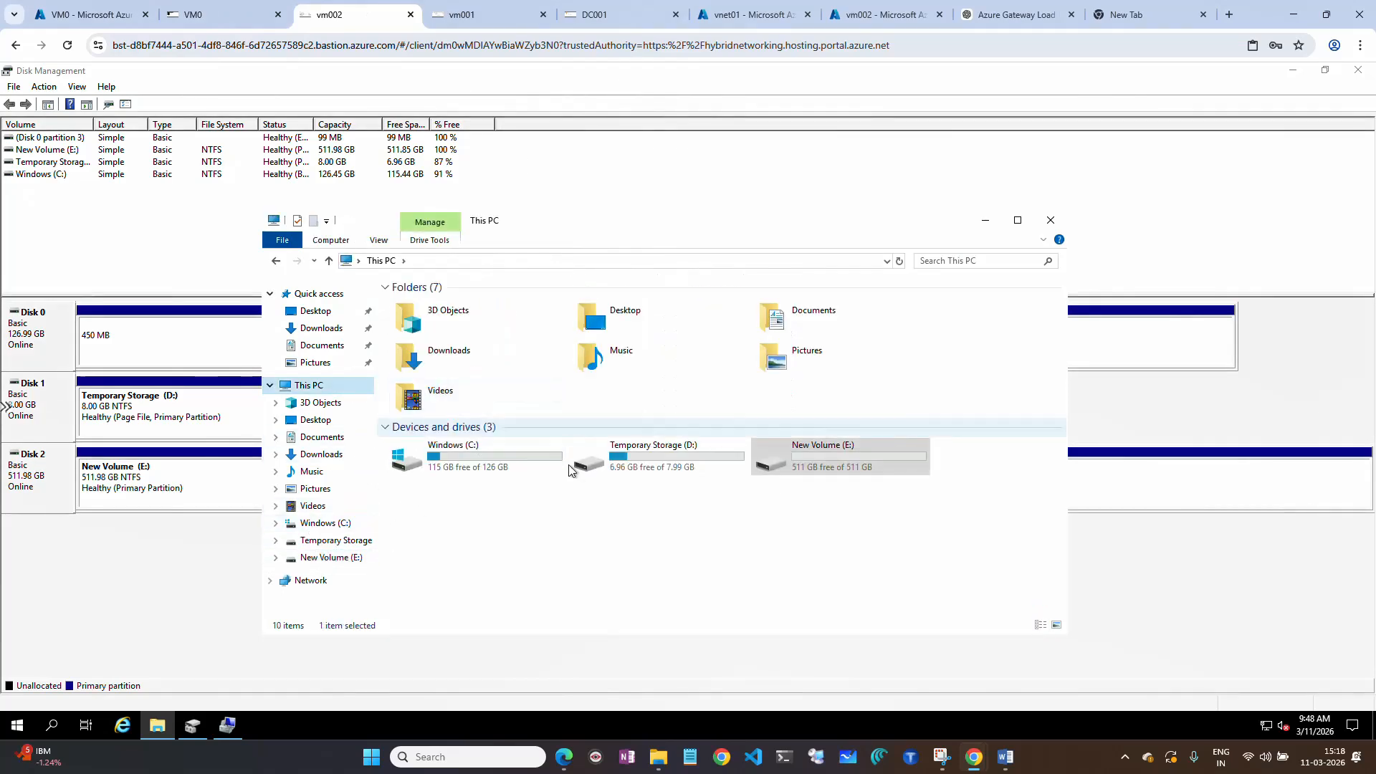
pyautogui.doubleClick(808, 468)
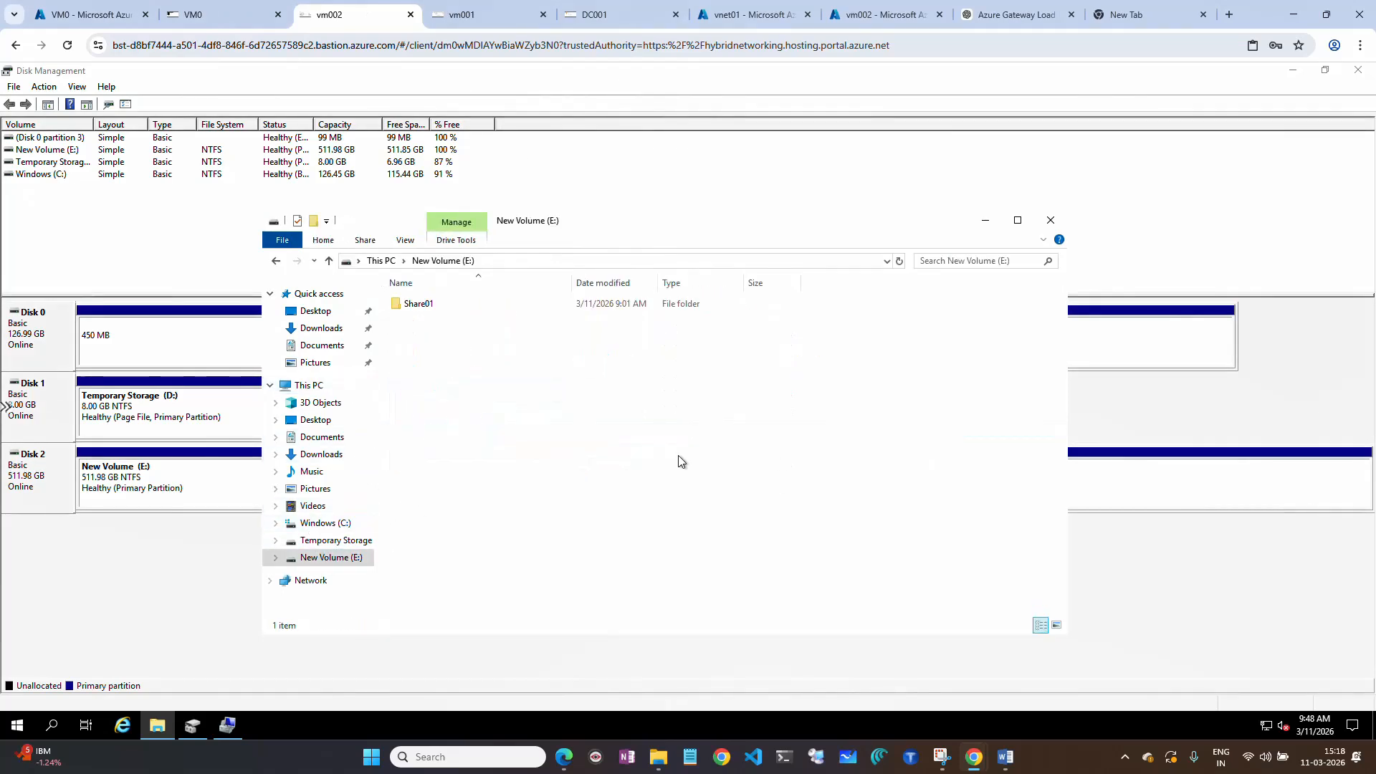
pyautogui.doubleClick(423, 304)
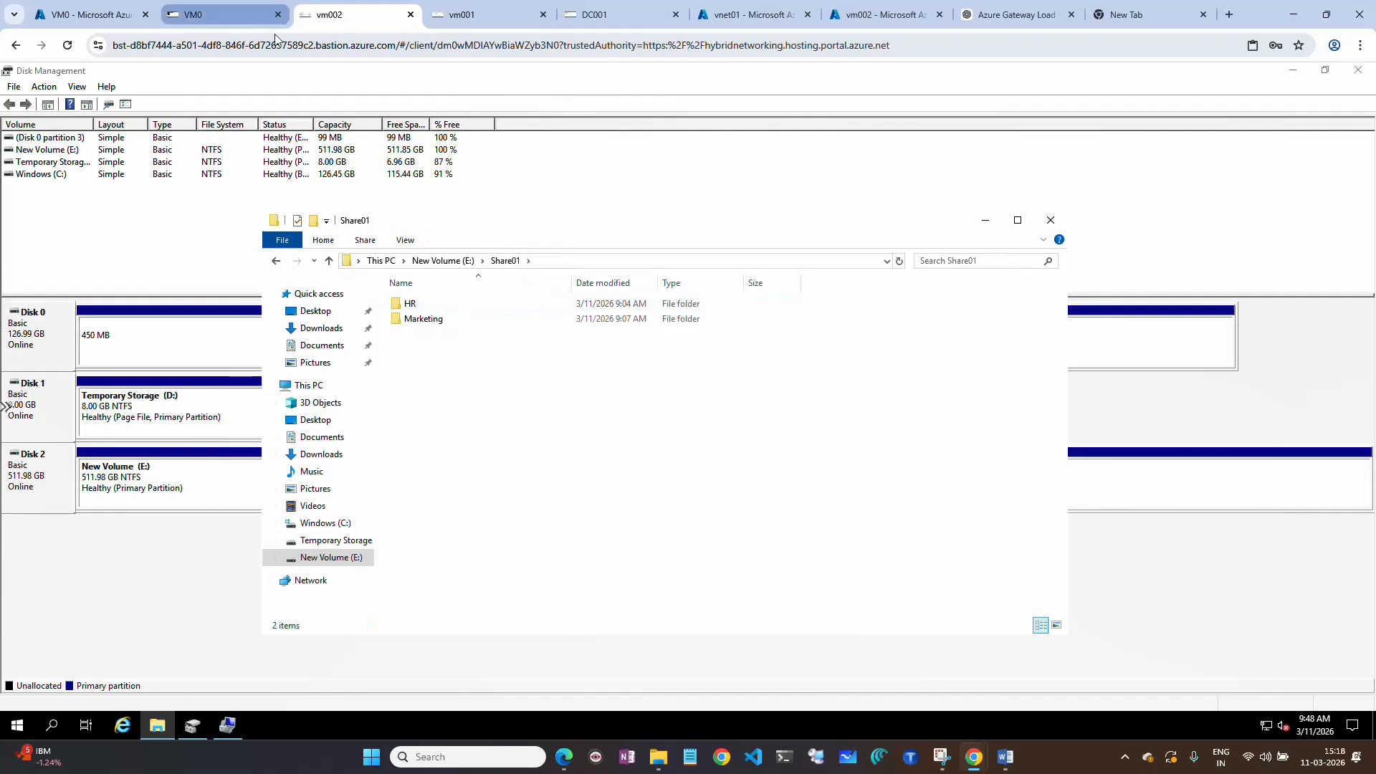
# Back in the VM0 session, create a folder named Share01 on New Volume (F:) and open it.
pyautogui.click(240, 16)
pyautogui.rightClick(669, 435)
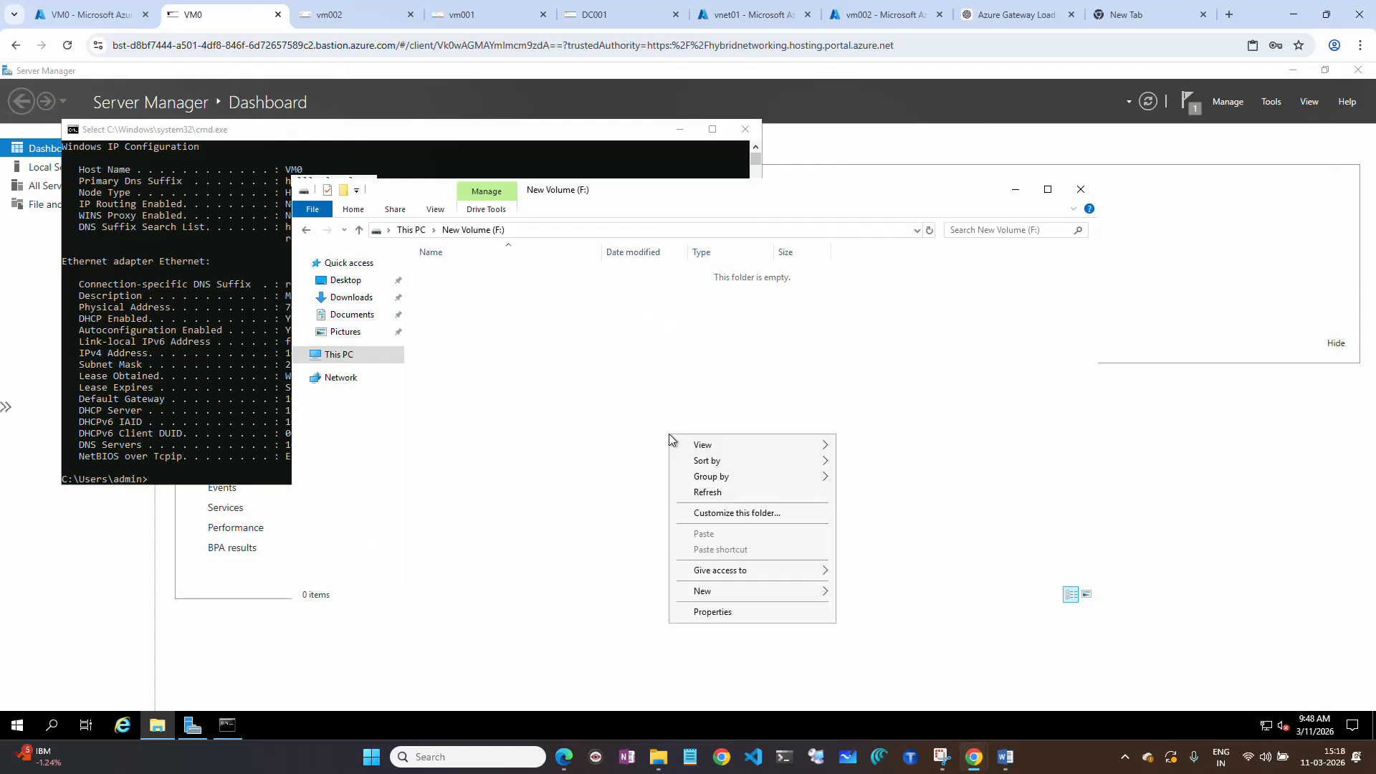
pyautogui.moveTo(777, 592)
pyautogui.click(885, 592)
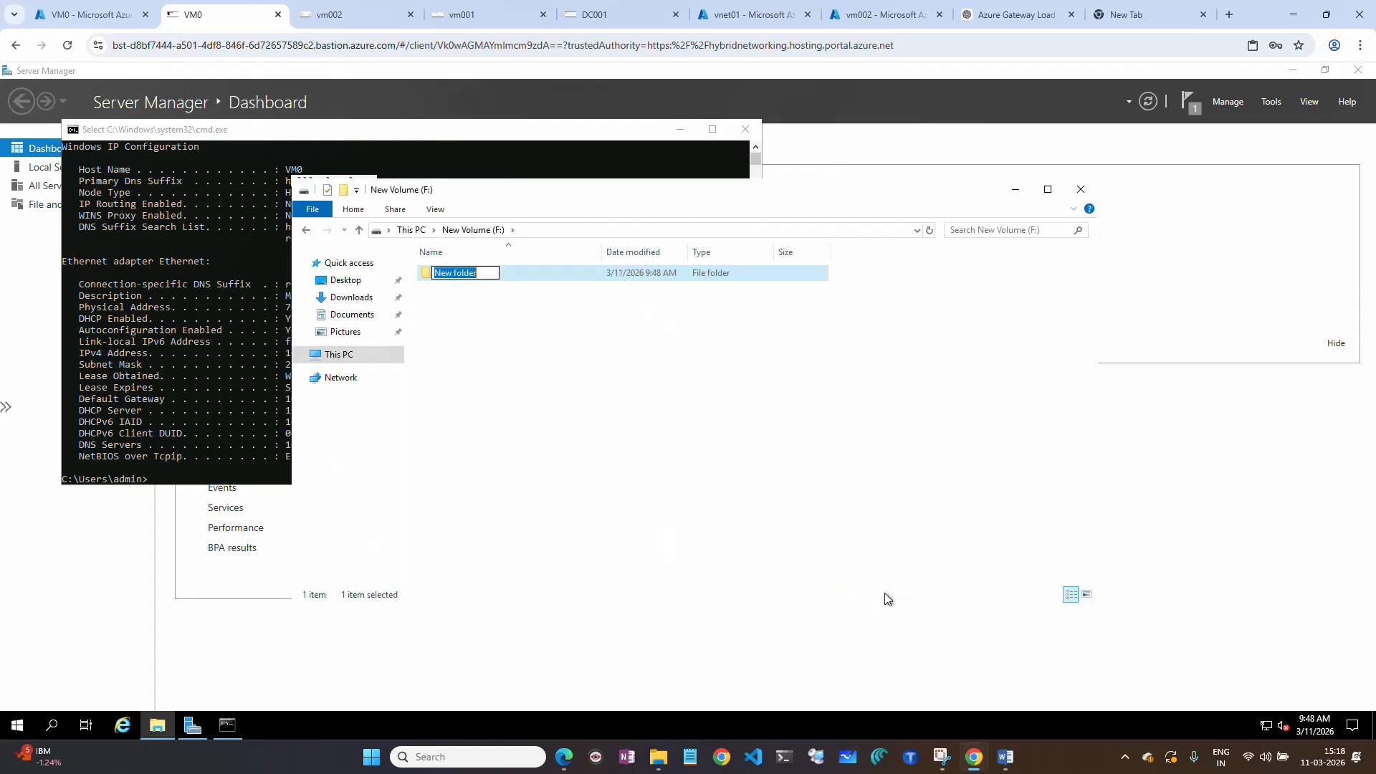
pyautogui.write('Share01')
pyautogui.press('Return')
pyautogui.press('Return')
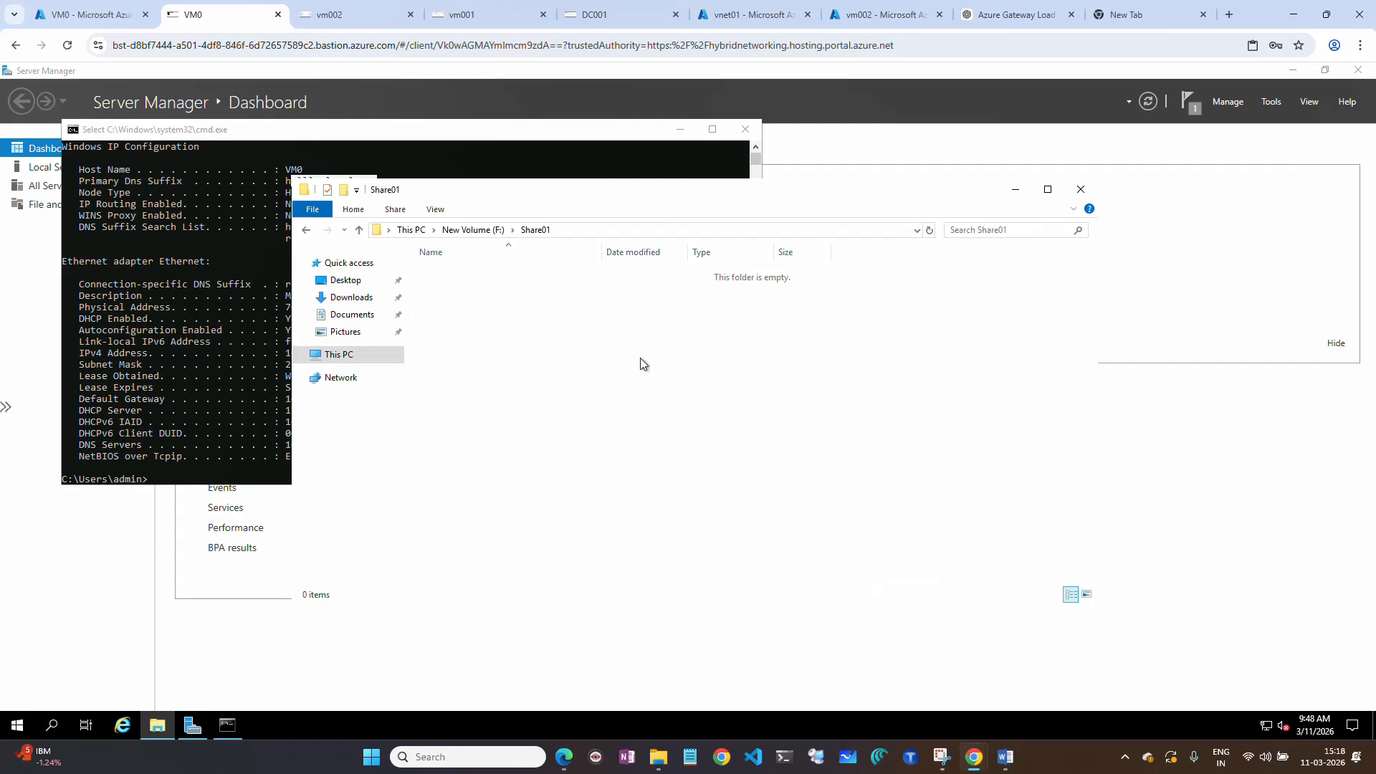
# Create a folder named HR inside F:\Share01.
pyautogui.rightClick(642, 360)
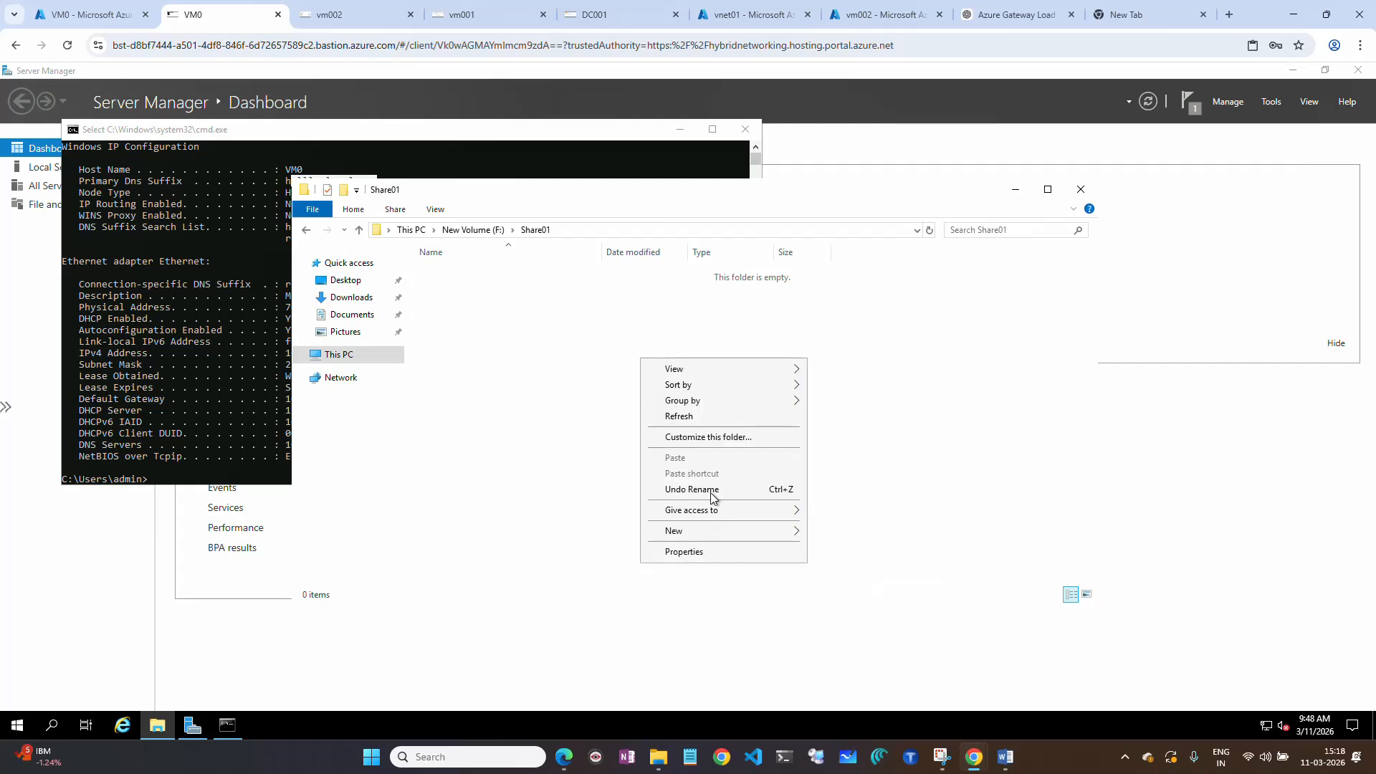
pyautogui.moveTo(712, 530)
pyautogui.click(836, 530)
pyautogui.write('HR')
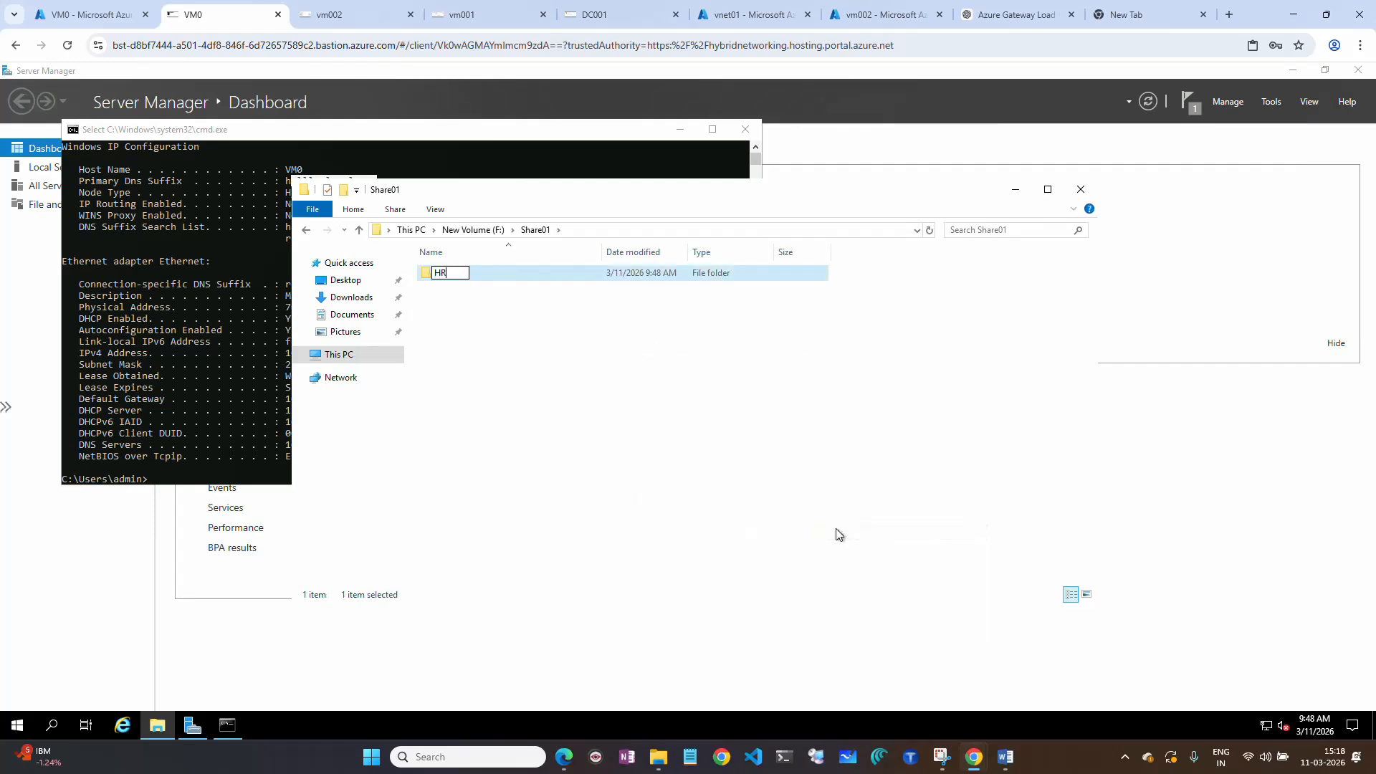
pyautogui.click(552, 308)
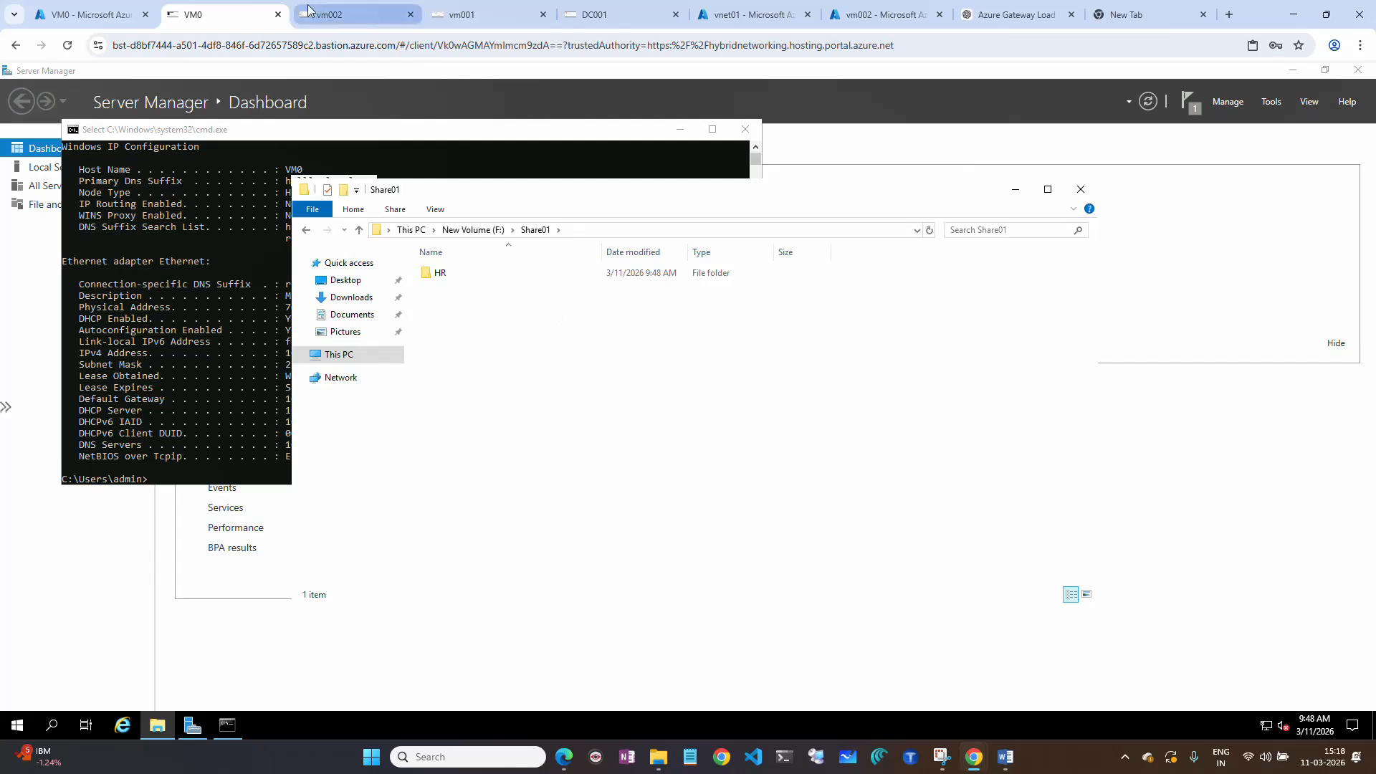
# In the vm001 session, reload the folder browser and set the HR replicated folder's local path to F:\Share01\HR.
pyautogui.click(476, 18)
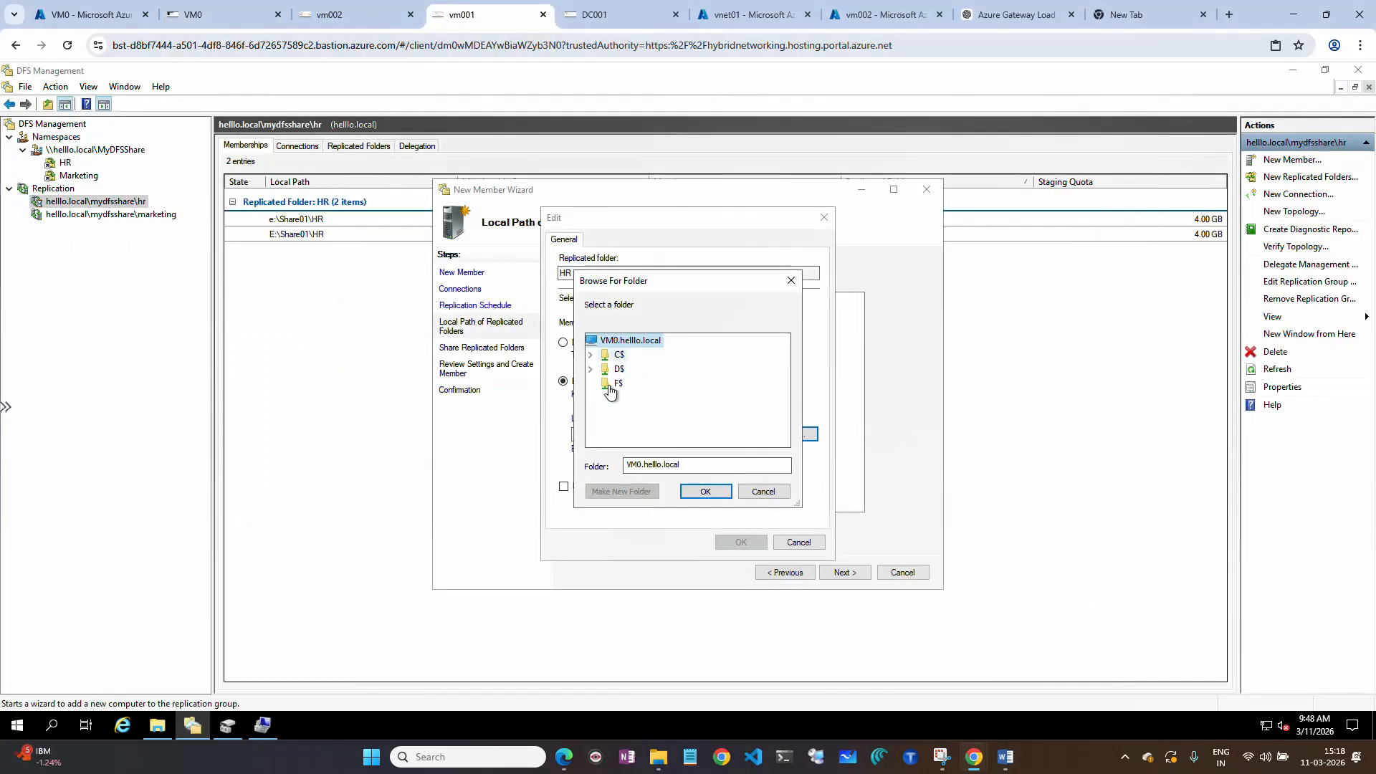
pyautogui.click(764, 492)
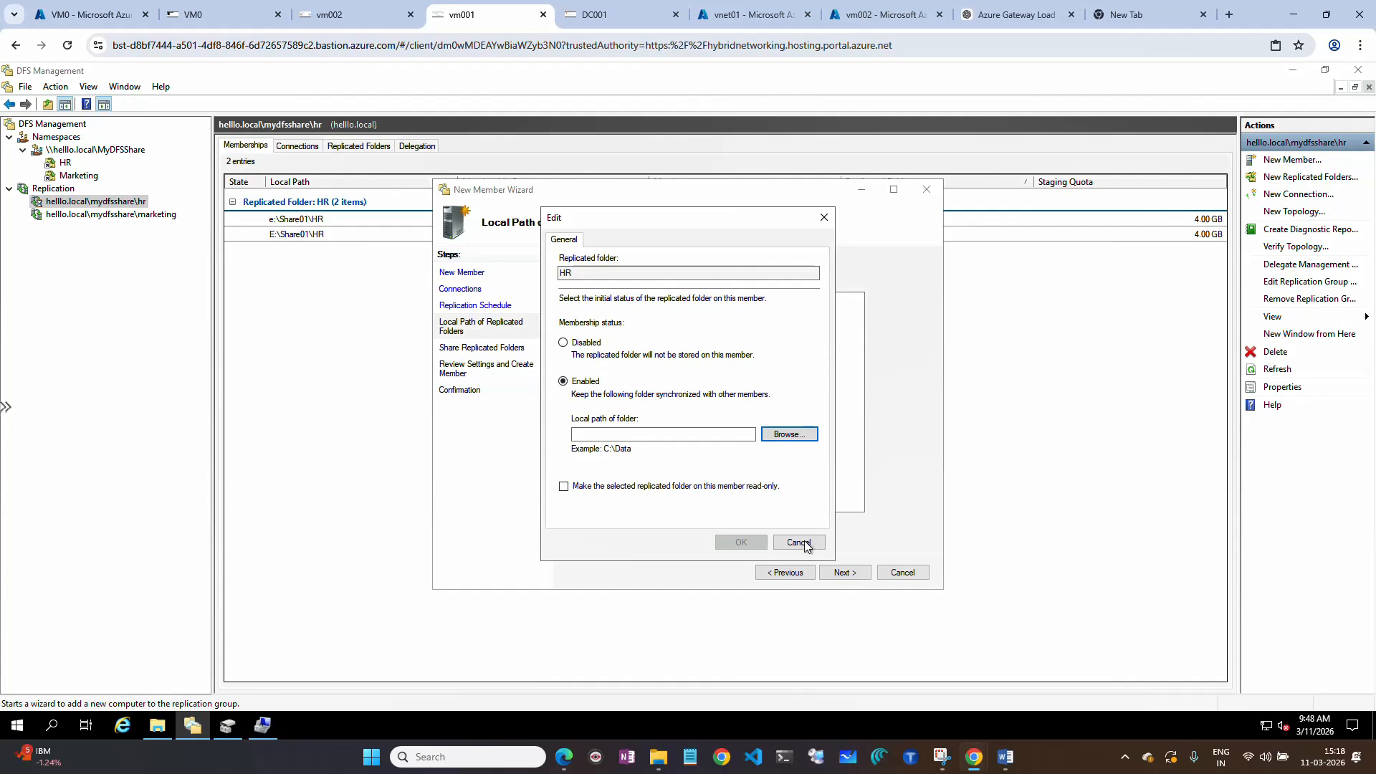
pyautogui.click(788, 434)
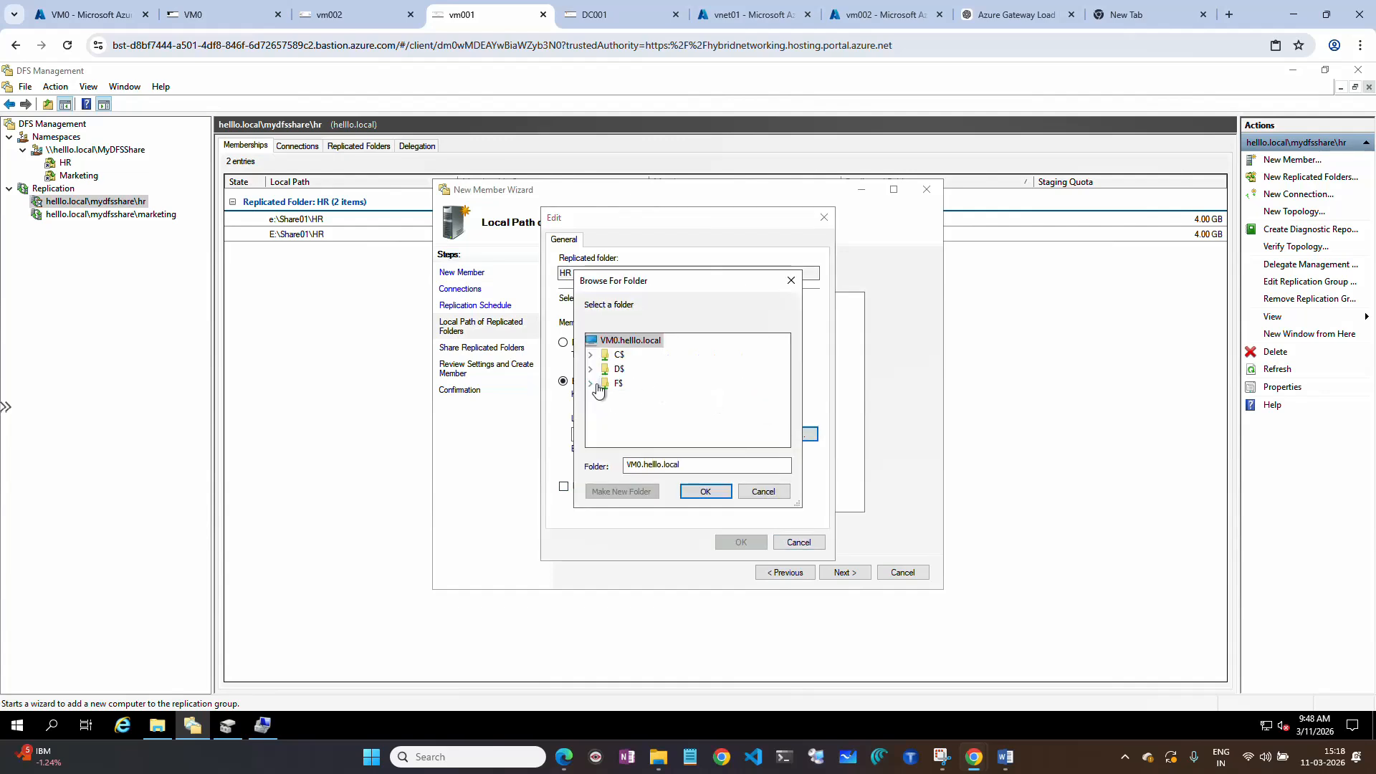
pyautogui.click(590, 384)
pyautogui.click(604, 398)
pyautogui.click(647, 412)
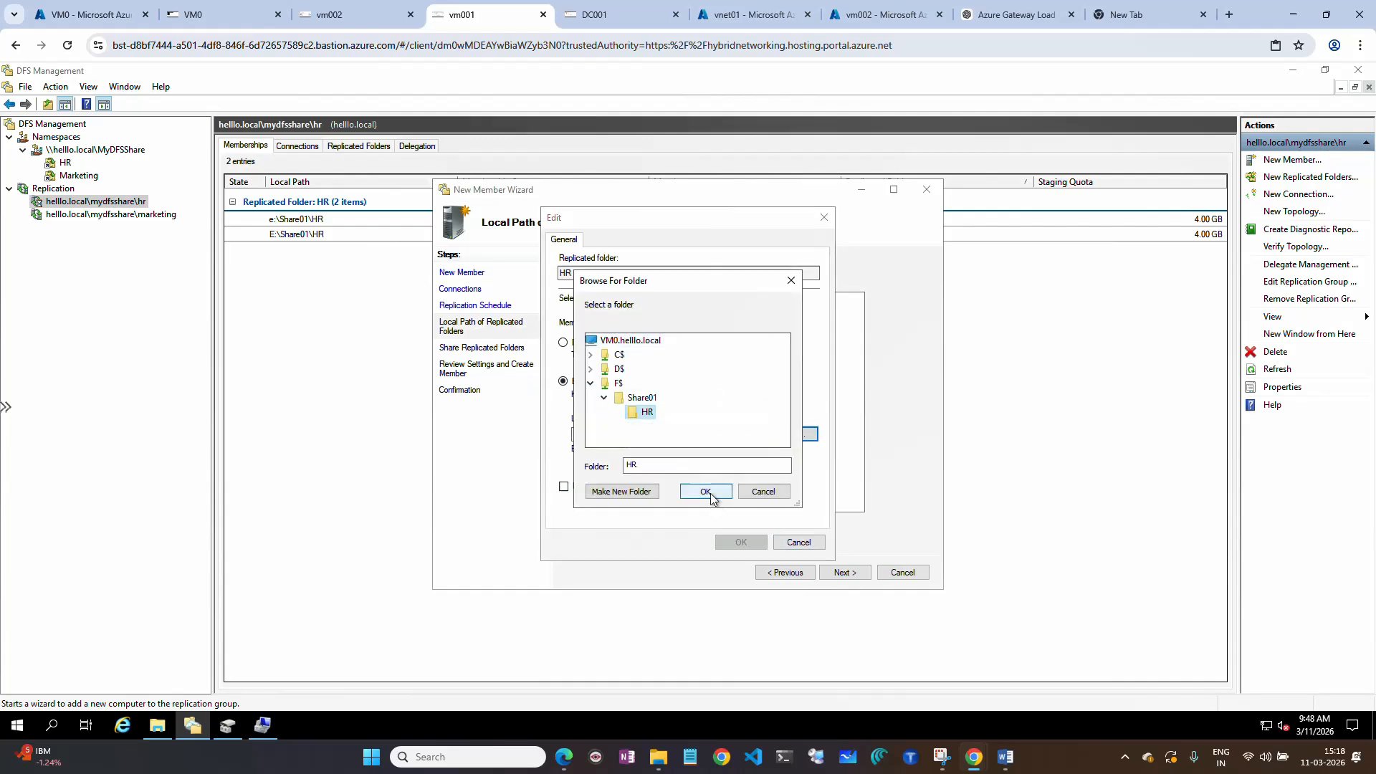
pyautogui.click(705, 492)
pyautogui.click(751, 543)
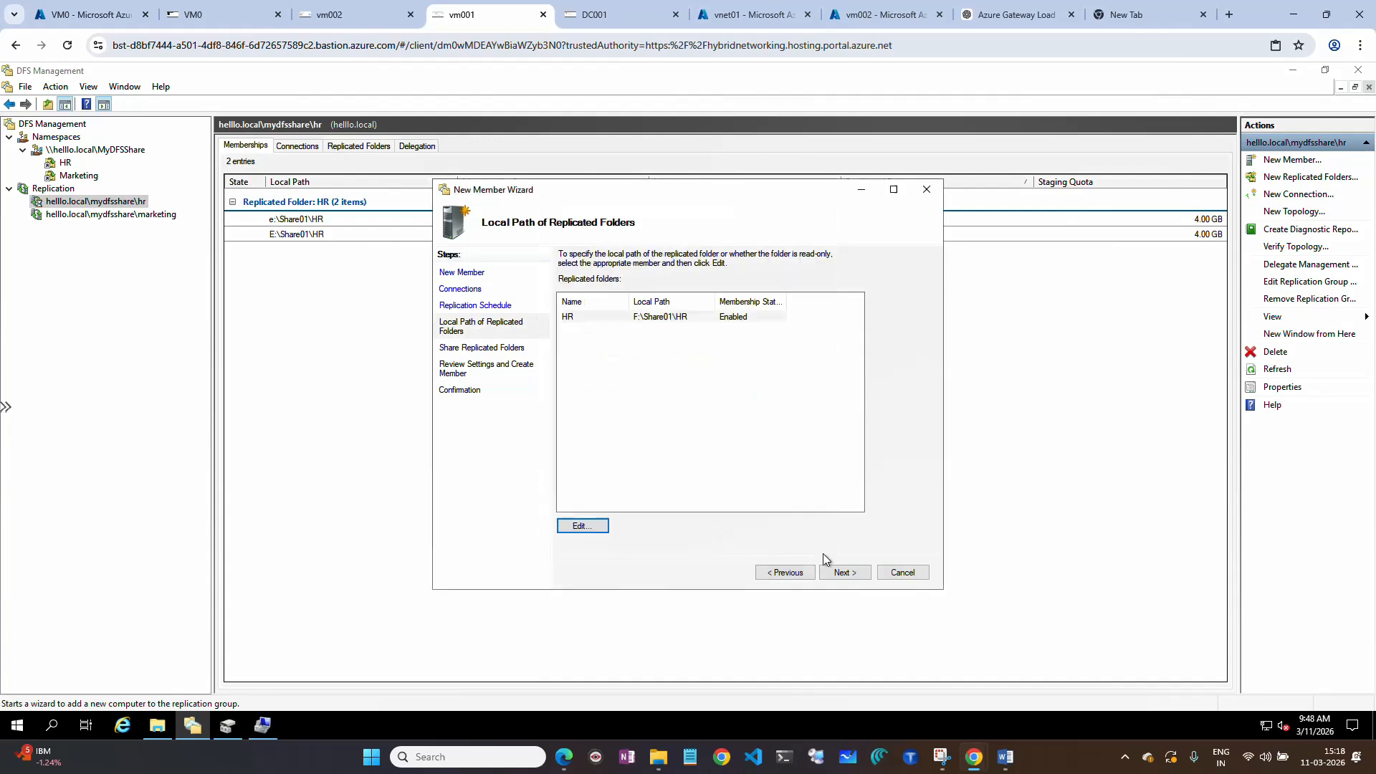
# Accept creating the shared folder HR, create the member VM0, and close the wizard and the replication delay notice.
pyautogui.click(855, 574)
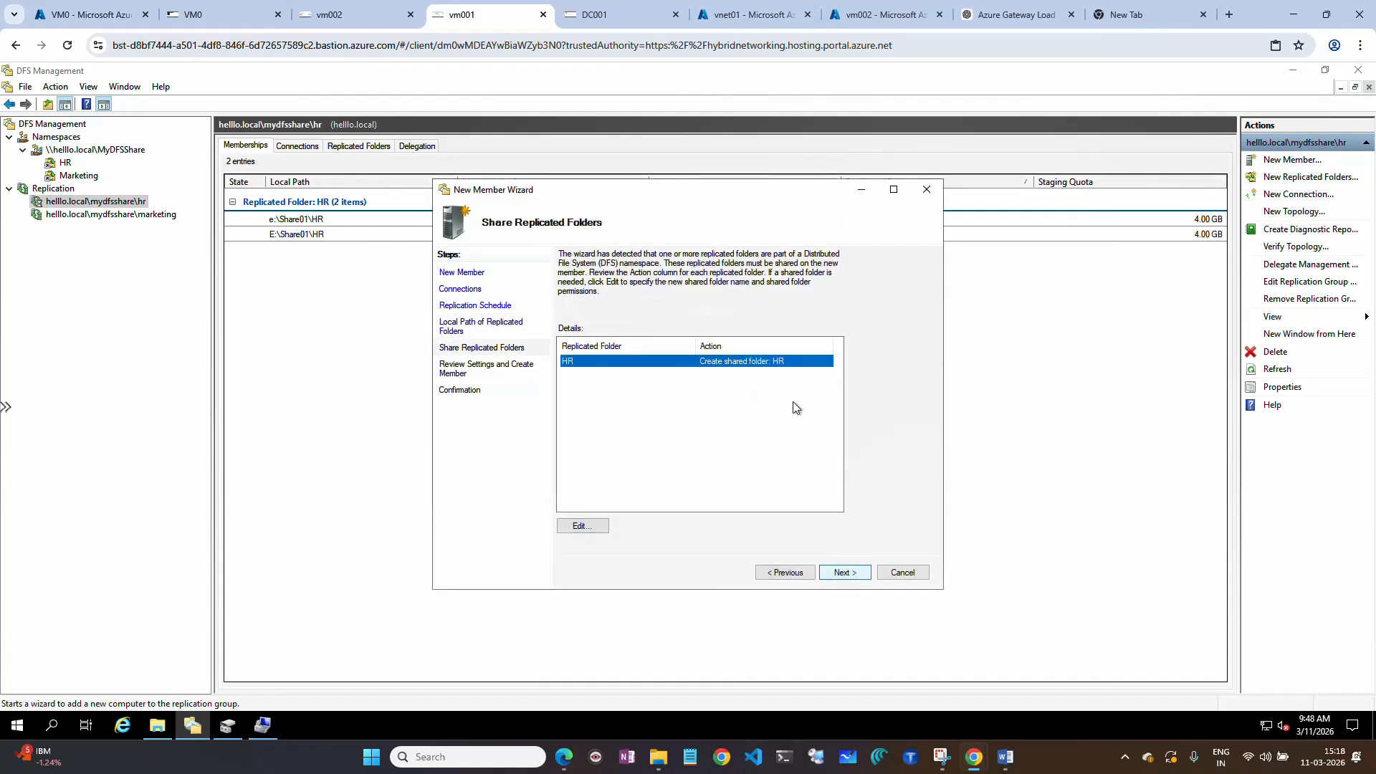
pyautogui.click(849, 572)
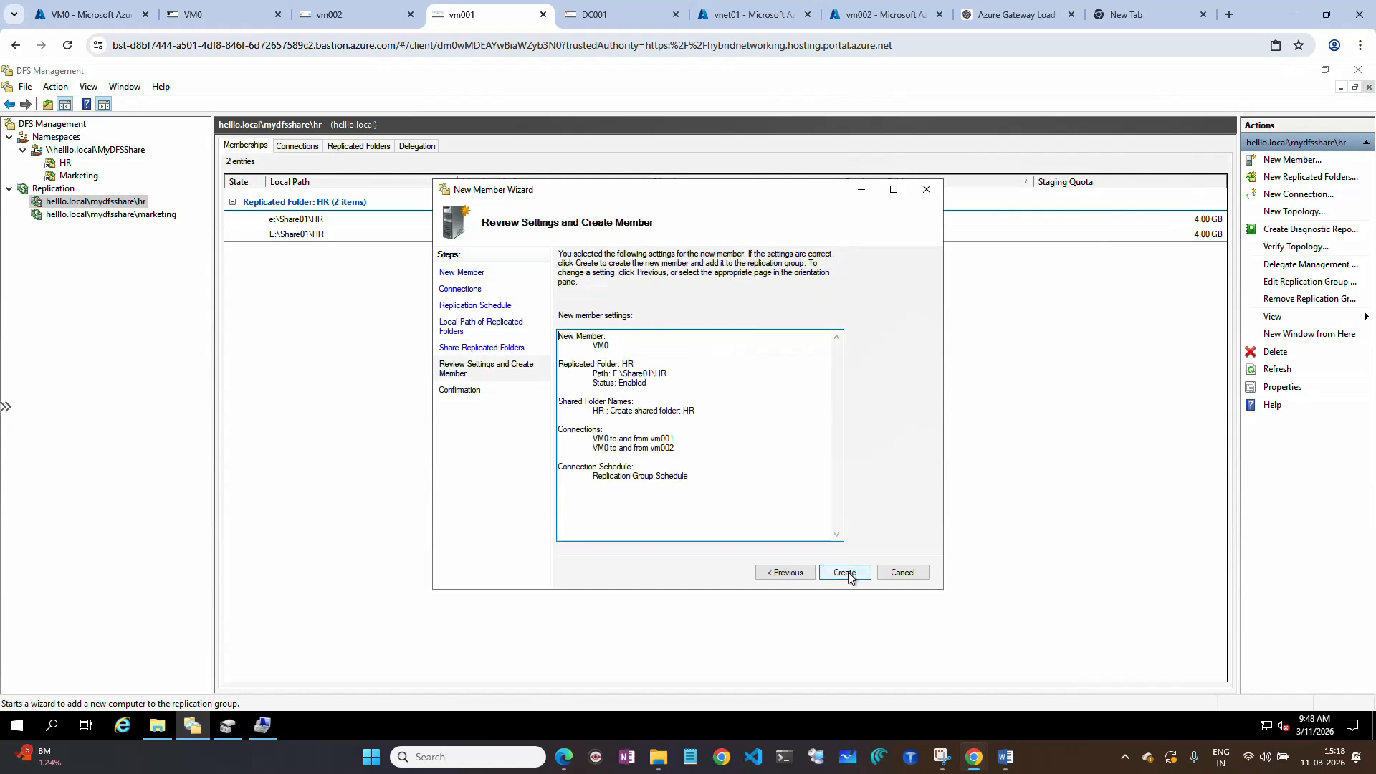
pyautogui.click(848, 573)
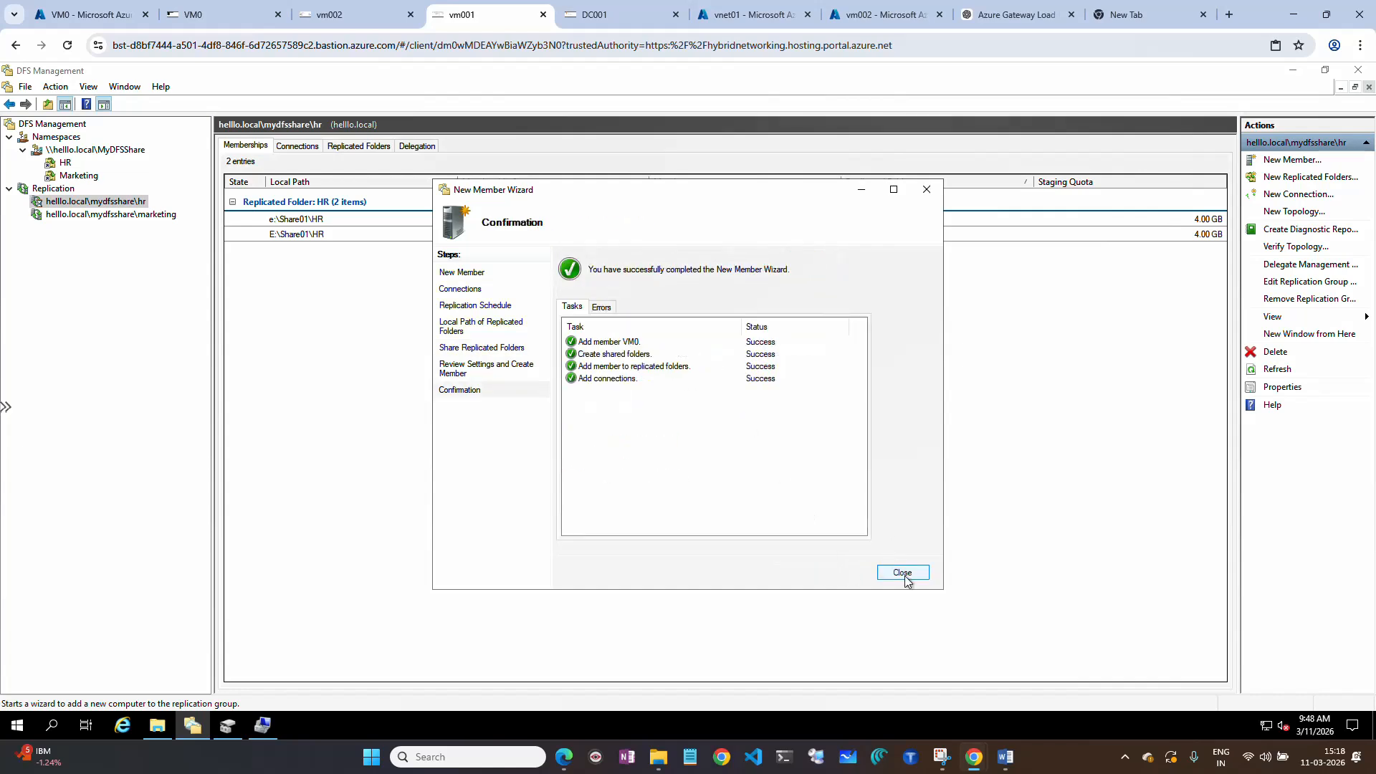
pyautogui.click(903, 573)
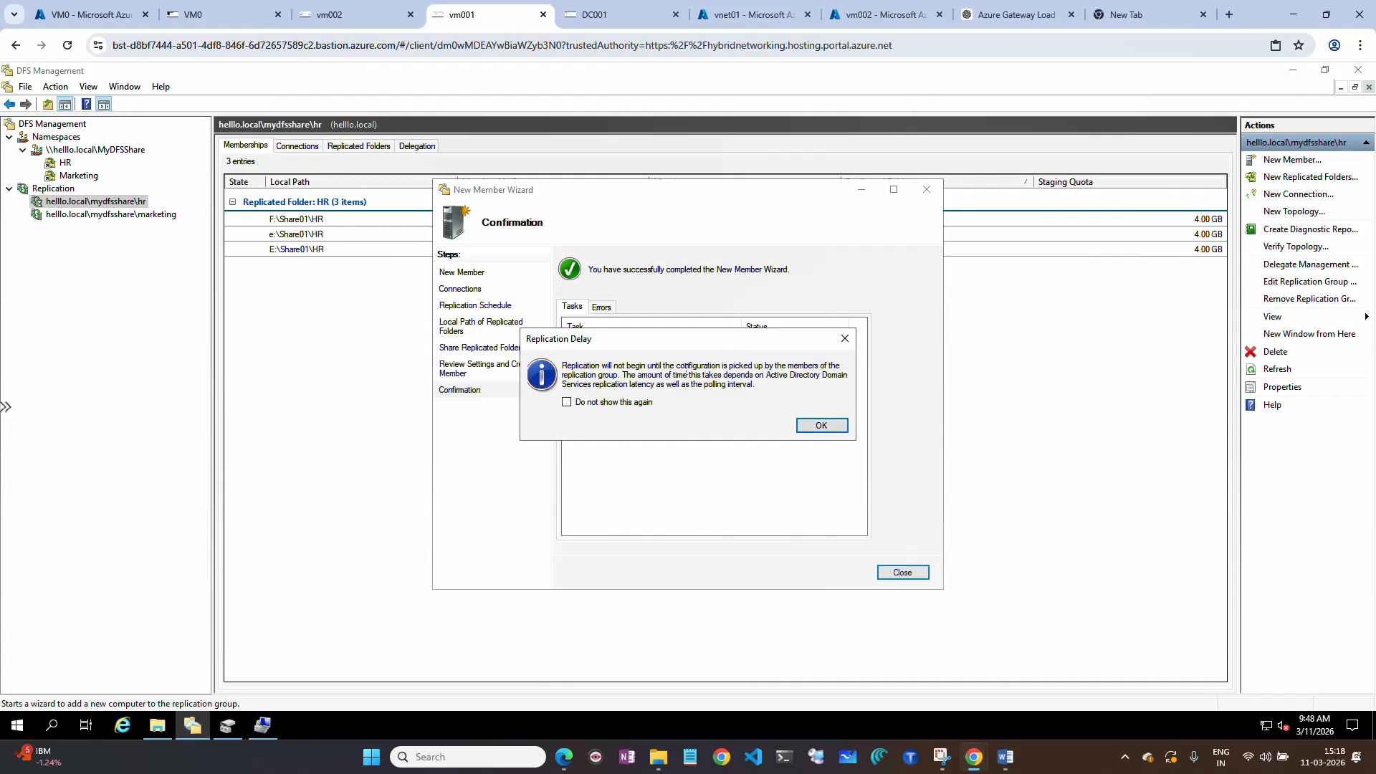
pyautogui.moveTo(679, 365); pyautogui.dragTo(834, 367)
pyautogui.click(825, 426)
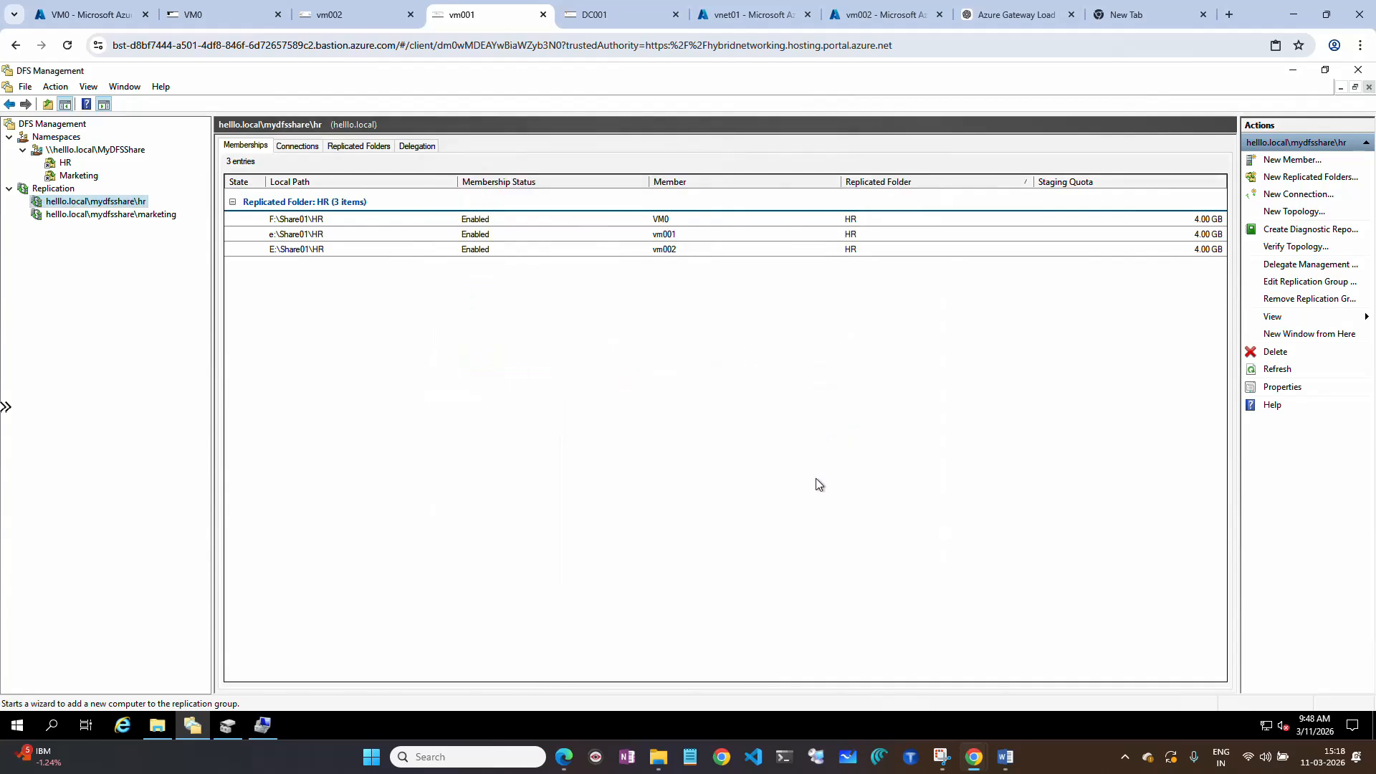
# Examine the membership entries of the HR replication group and refresh the list.
pyautogui.click(569, 226)
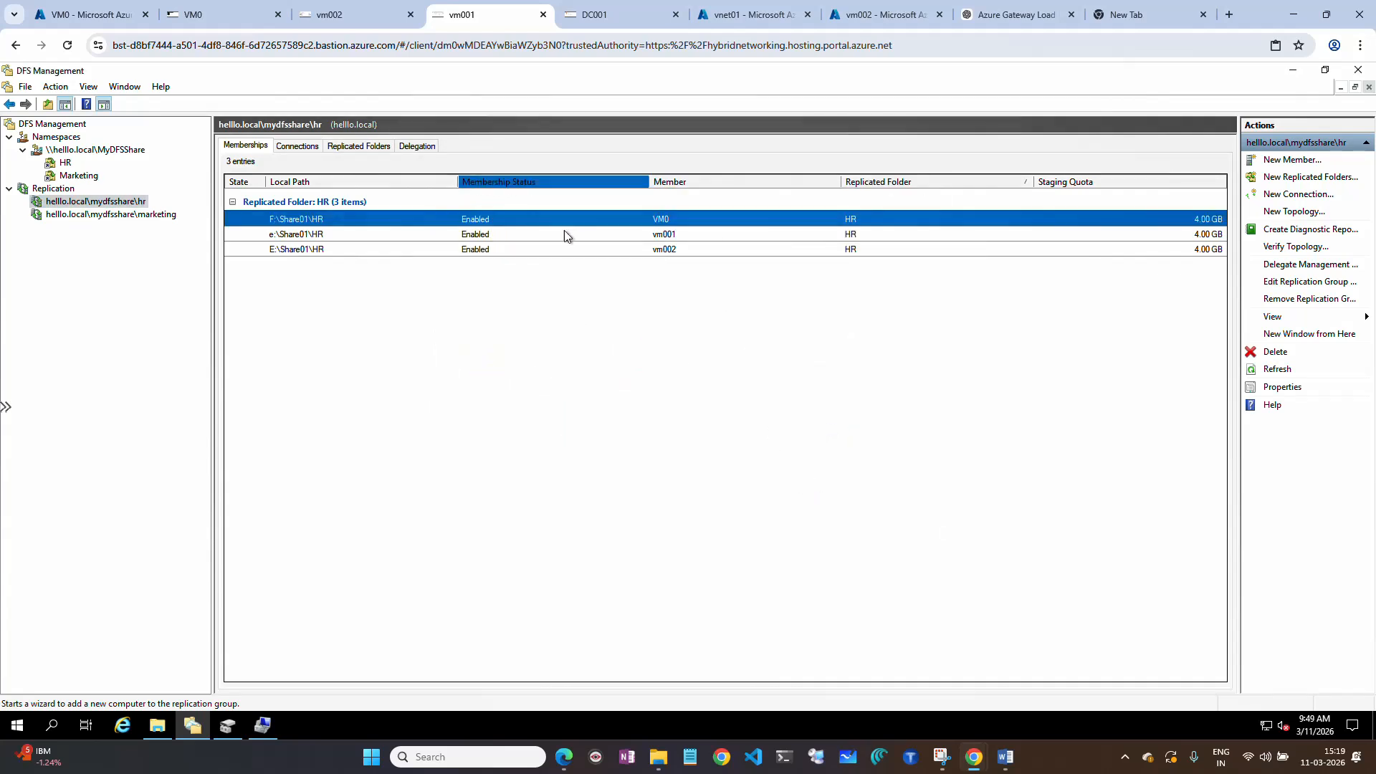
pyautogui.click(520, 238)
pyautogui.keyDown('ctrl'); pyautogui.click(514, 219); pyautogui.keyUp('ctrl')
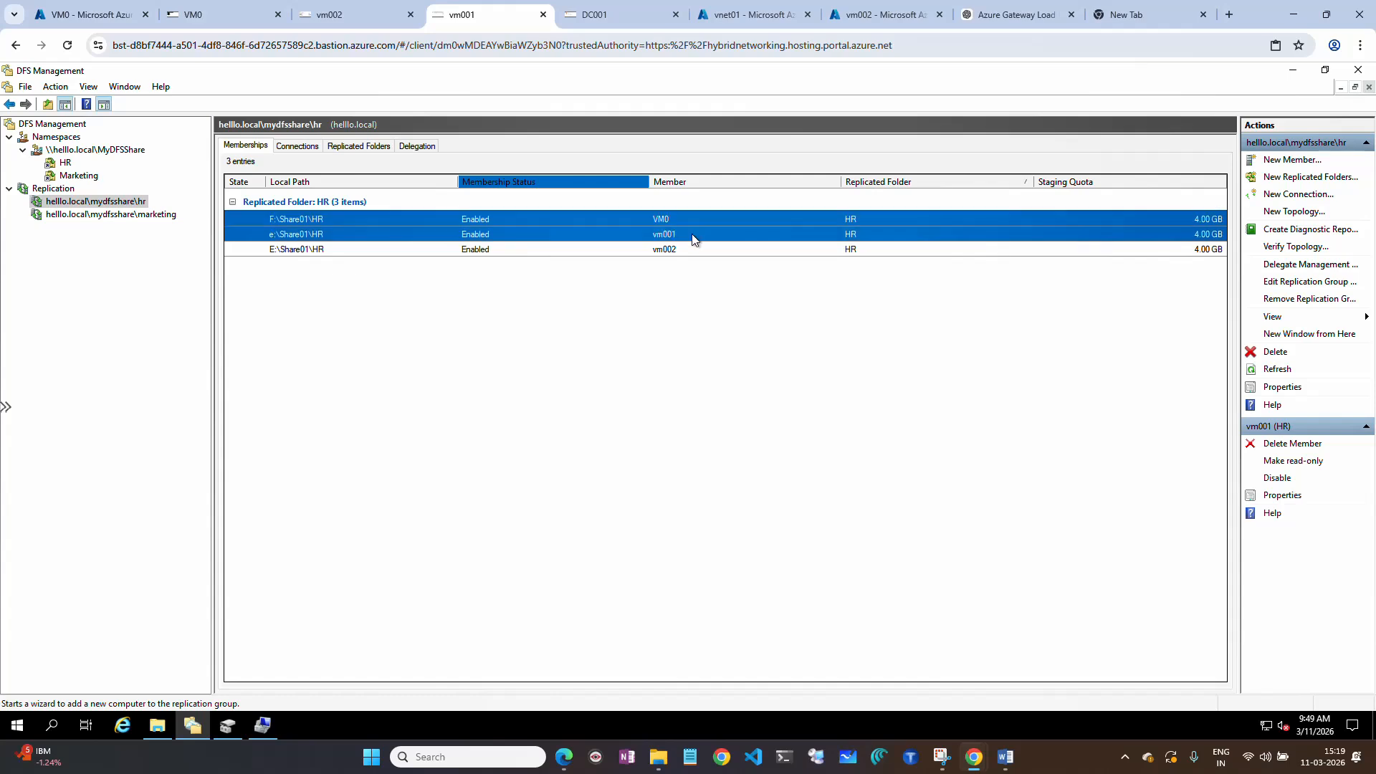
pyautogui.keyDown('ctrl'); pyautogui.click(477, 244); pyautogui.keyUp('ctrl')
pyautogui.moveTo(476, 242); pyautogui.dragTo(132, 203)
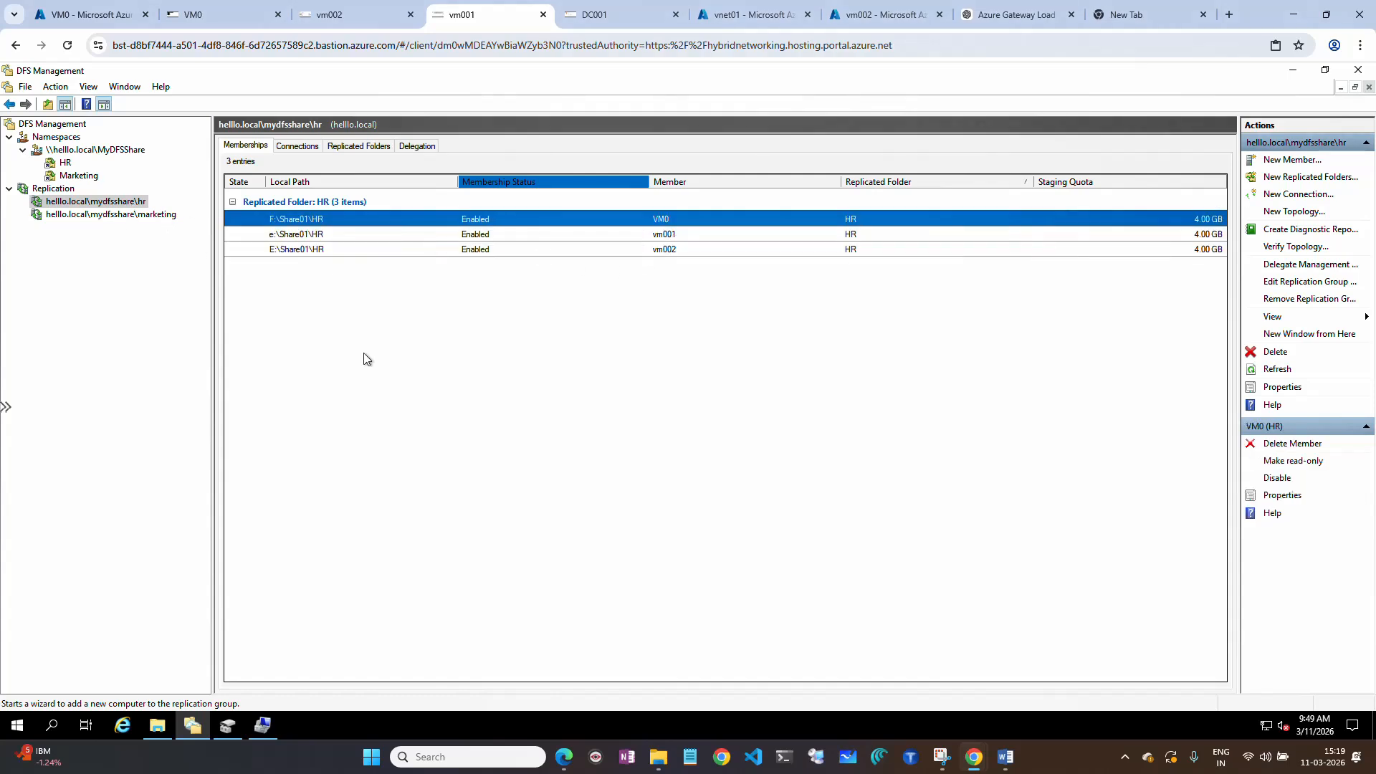
pyautogui.click(393, 372)
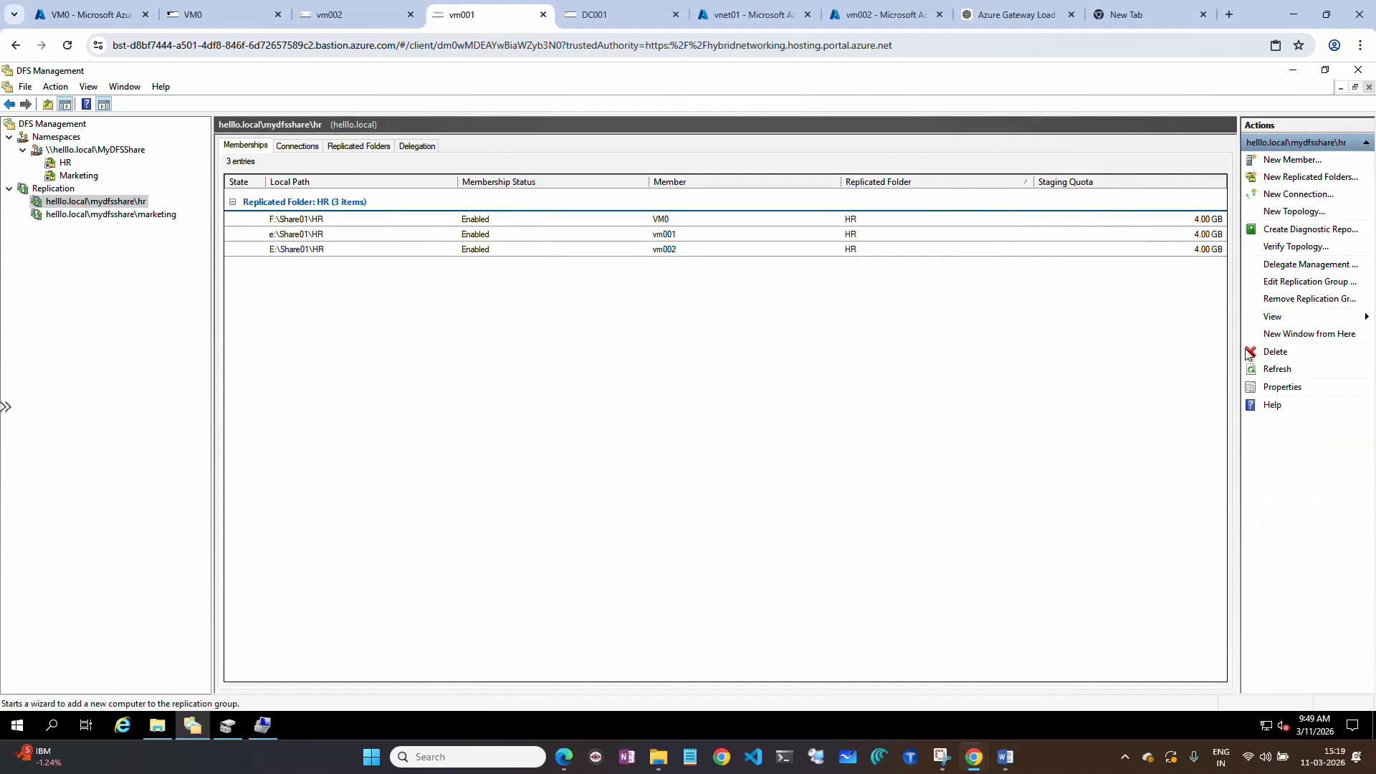
pyautogui.click(1283, 370)
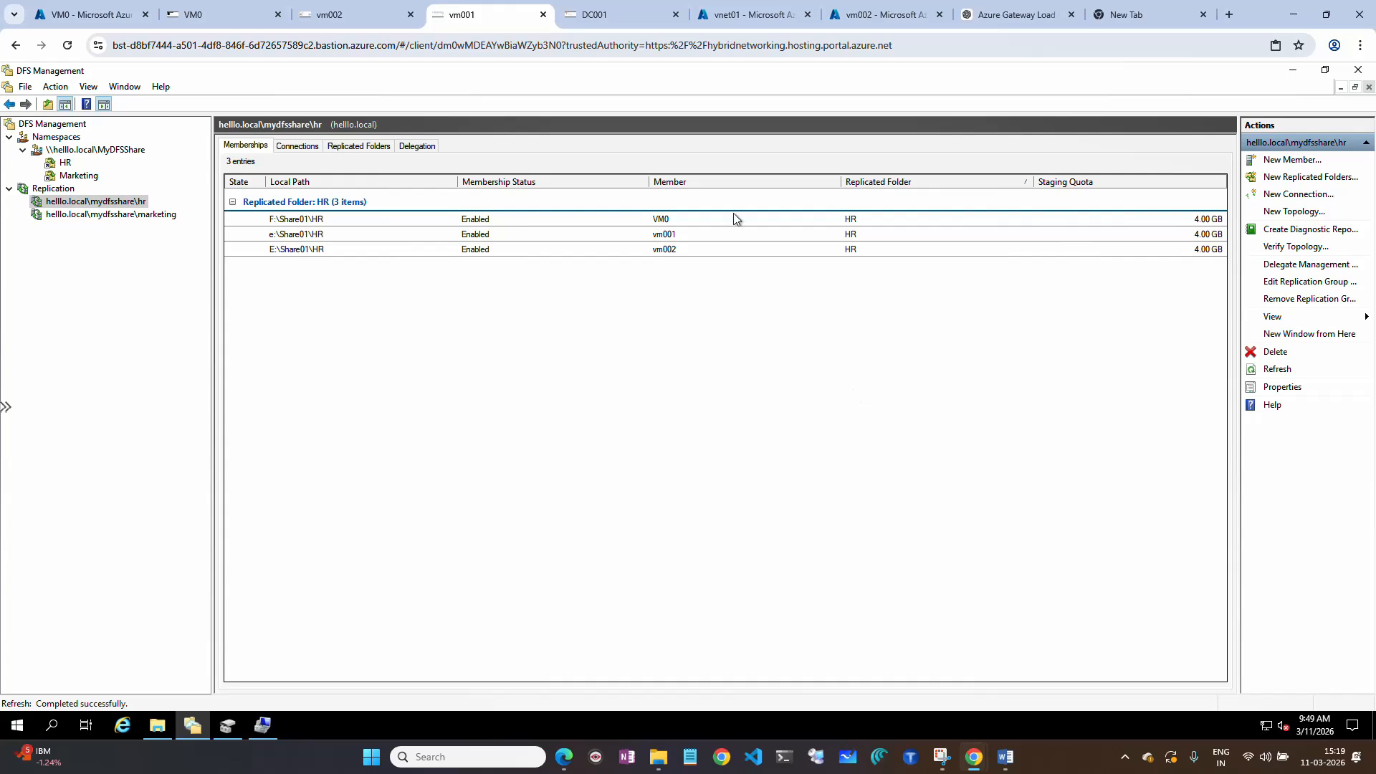
# In the VM0 session, open the HR folder in Share01 and check its contents and full path.
pyautogui.click(237, 14)
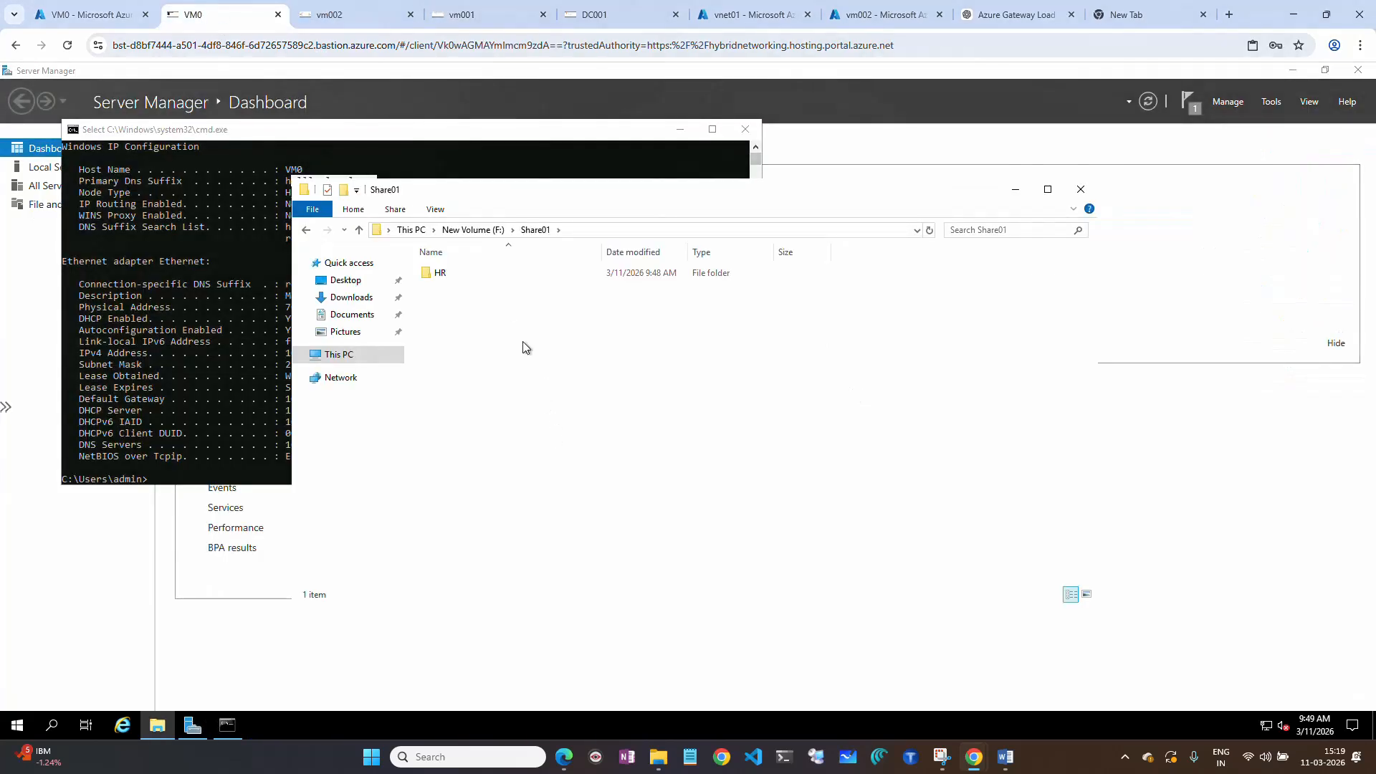
pyautogui.doubleClick(449, 271)
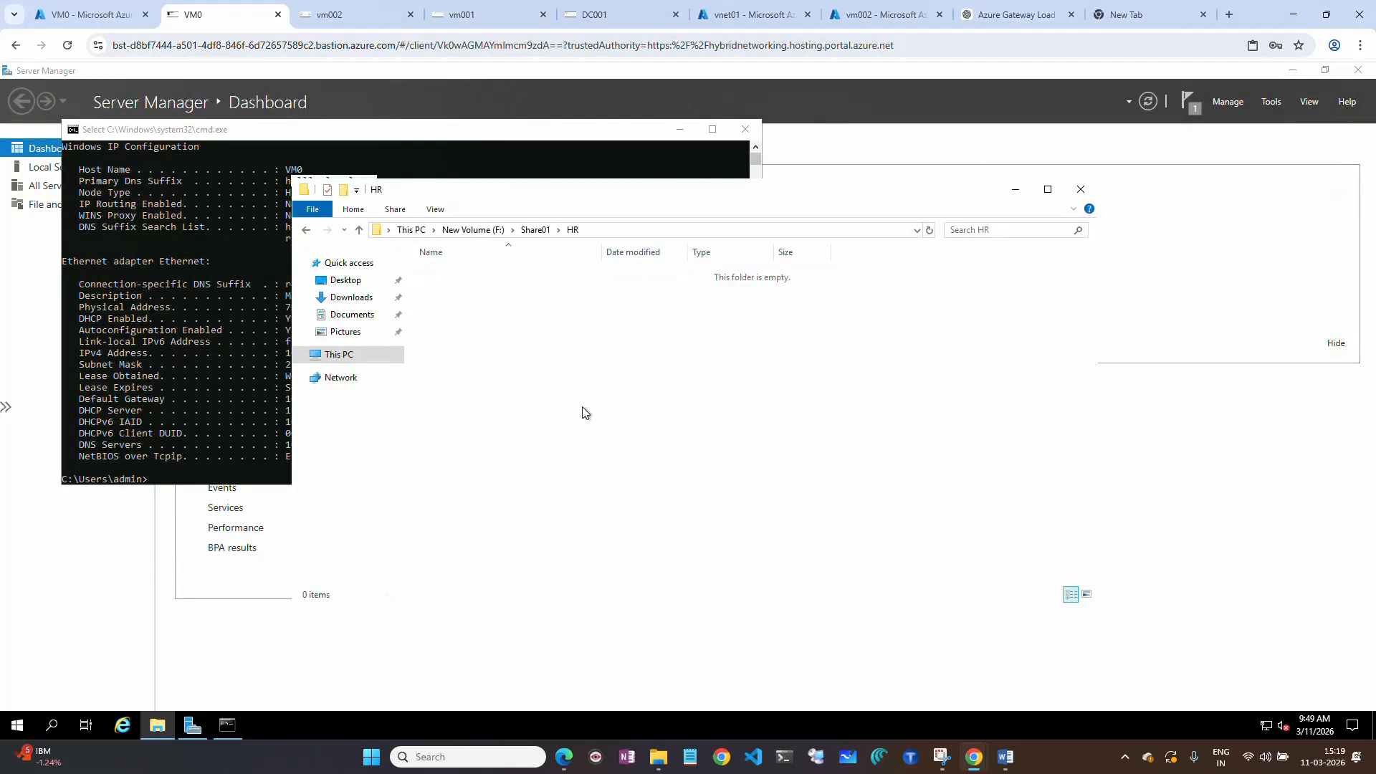
pyautogui.click(624, 230)
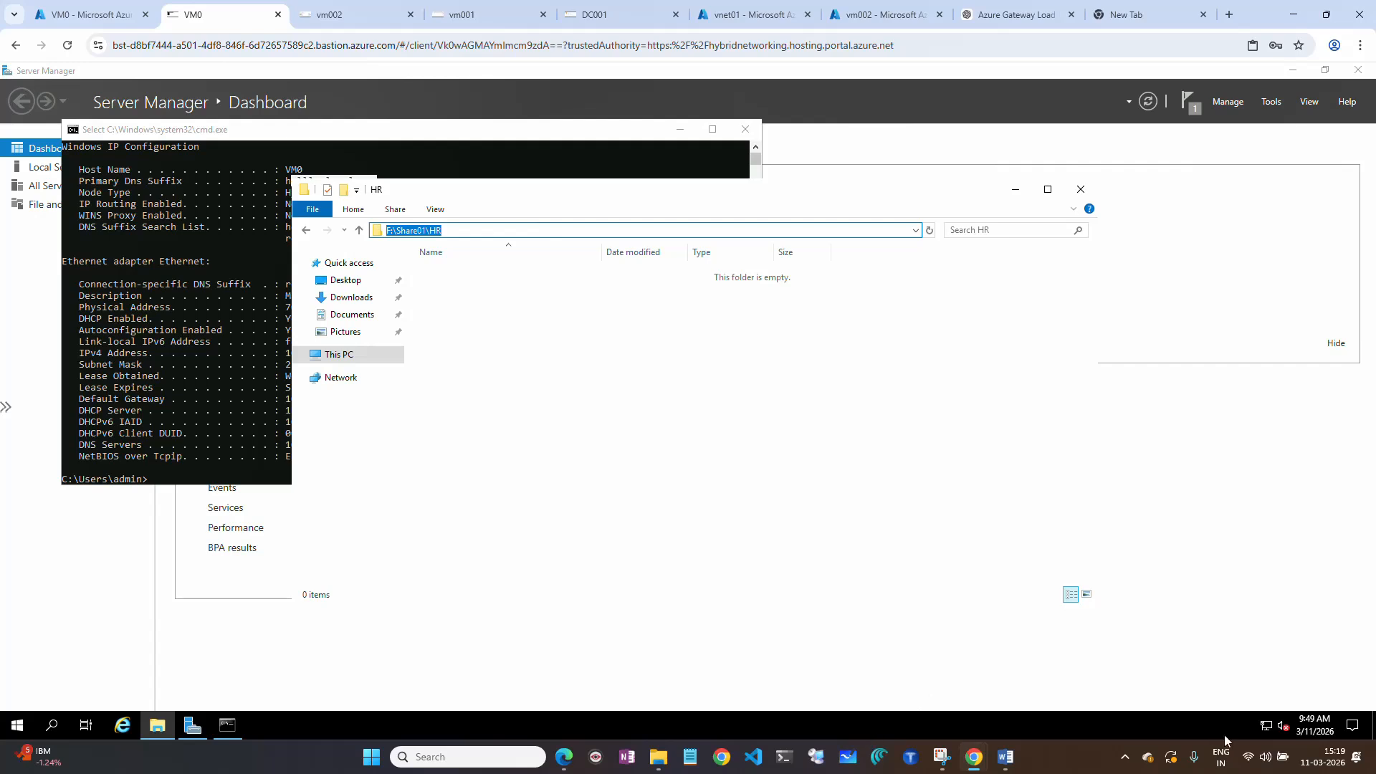
pyautogui.click(1124, 757)
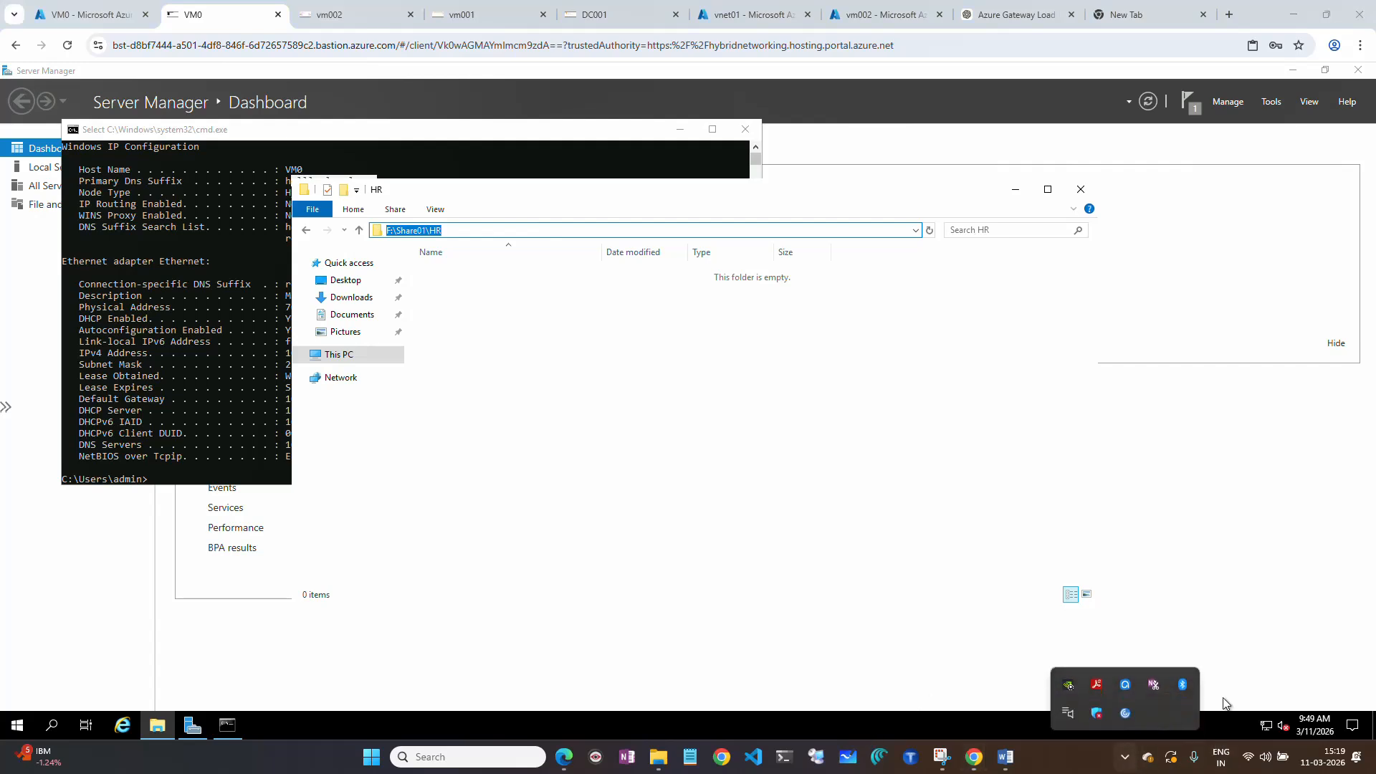
pyautogui.click(1126, 686)
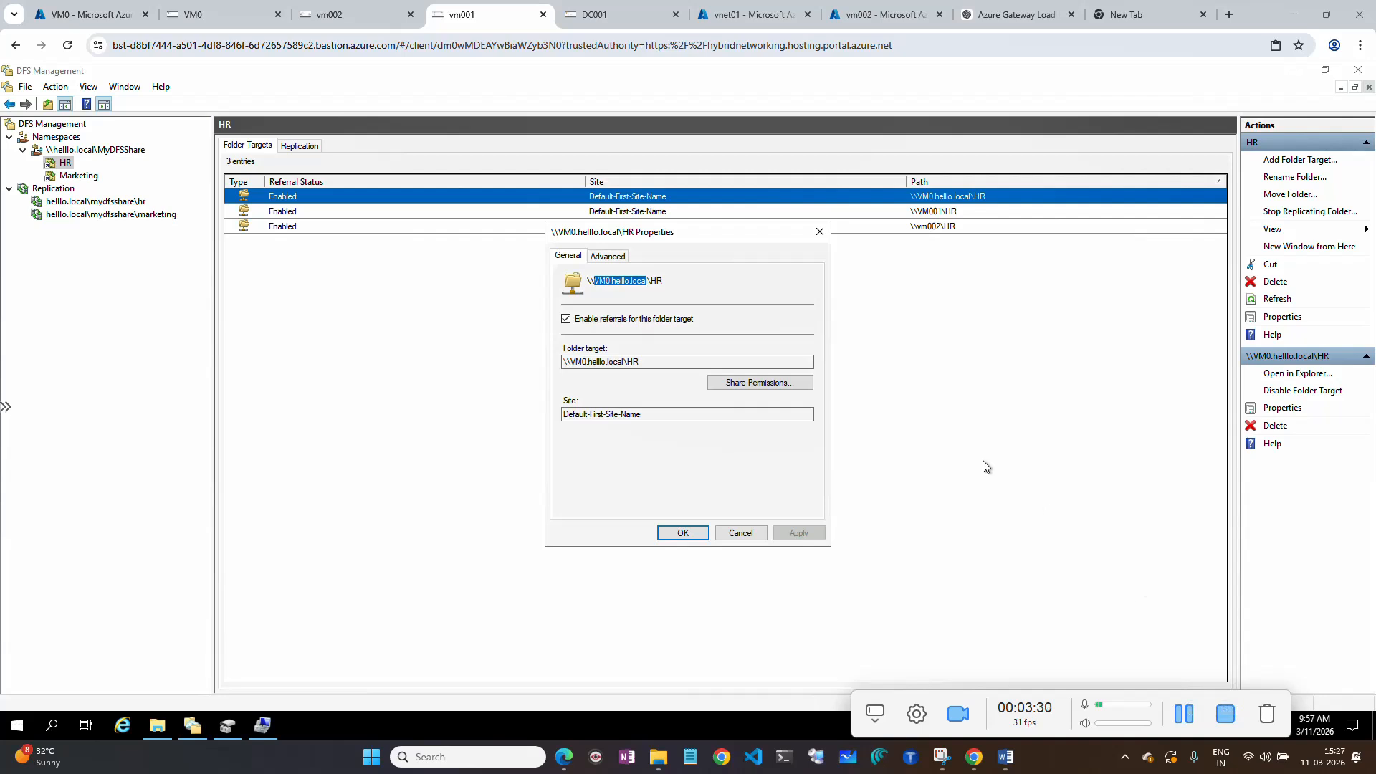
# Return from the vm001 session to VM0 and recheck the path and contents of F:\Share01\HR.
pyautogui.click(215, 14)
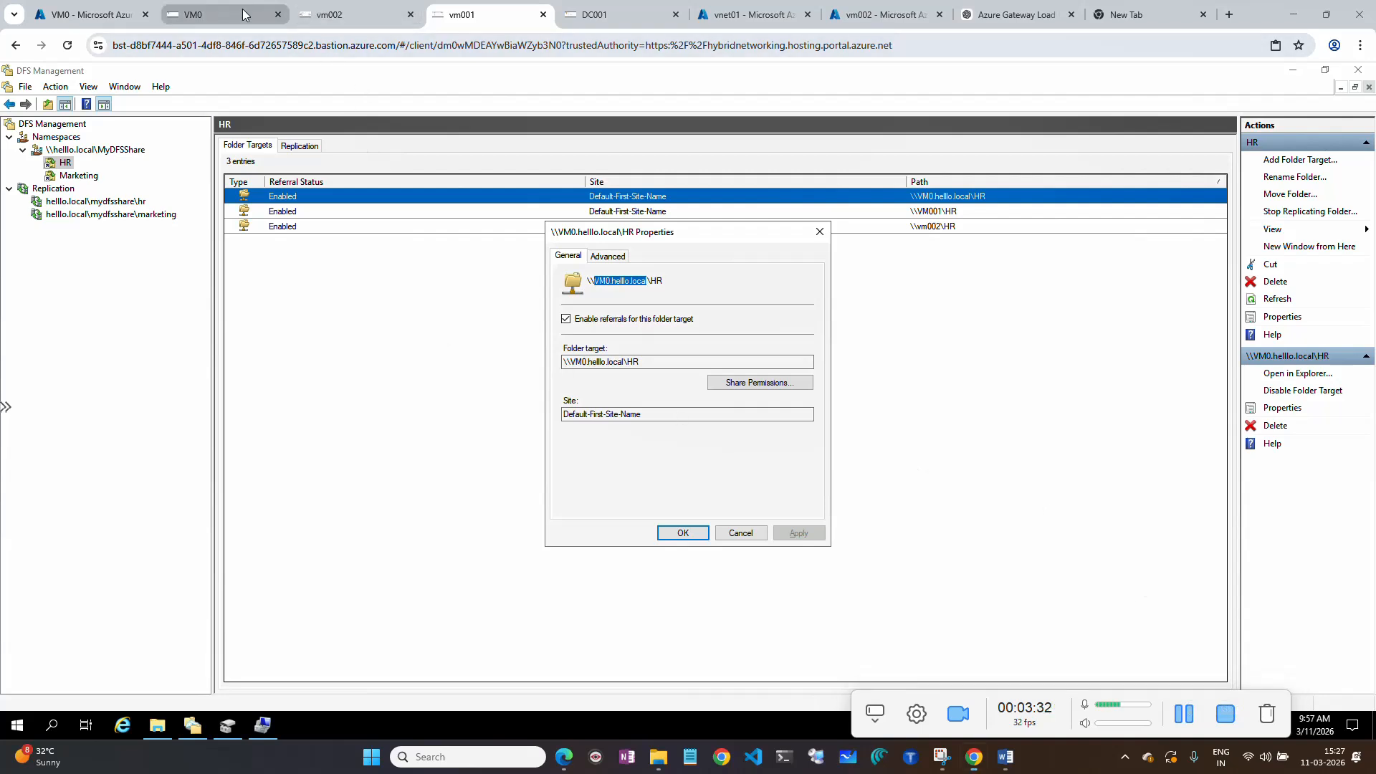
pyautogui.click(663, 231)
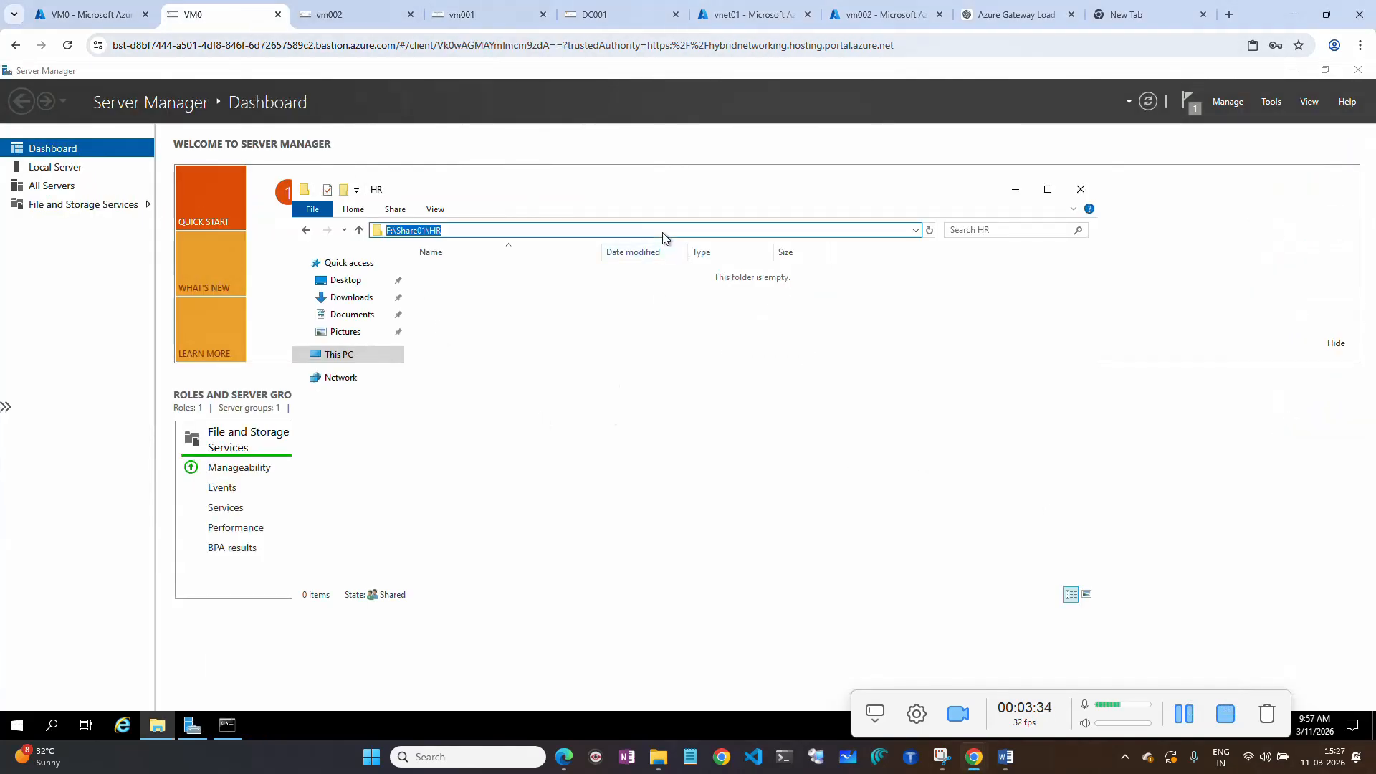
pyautogui.press('Escape')
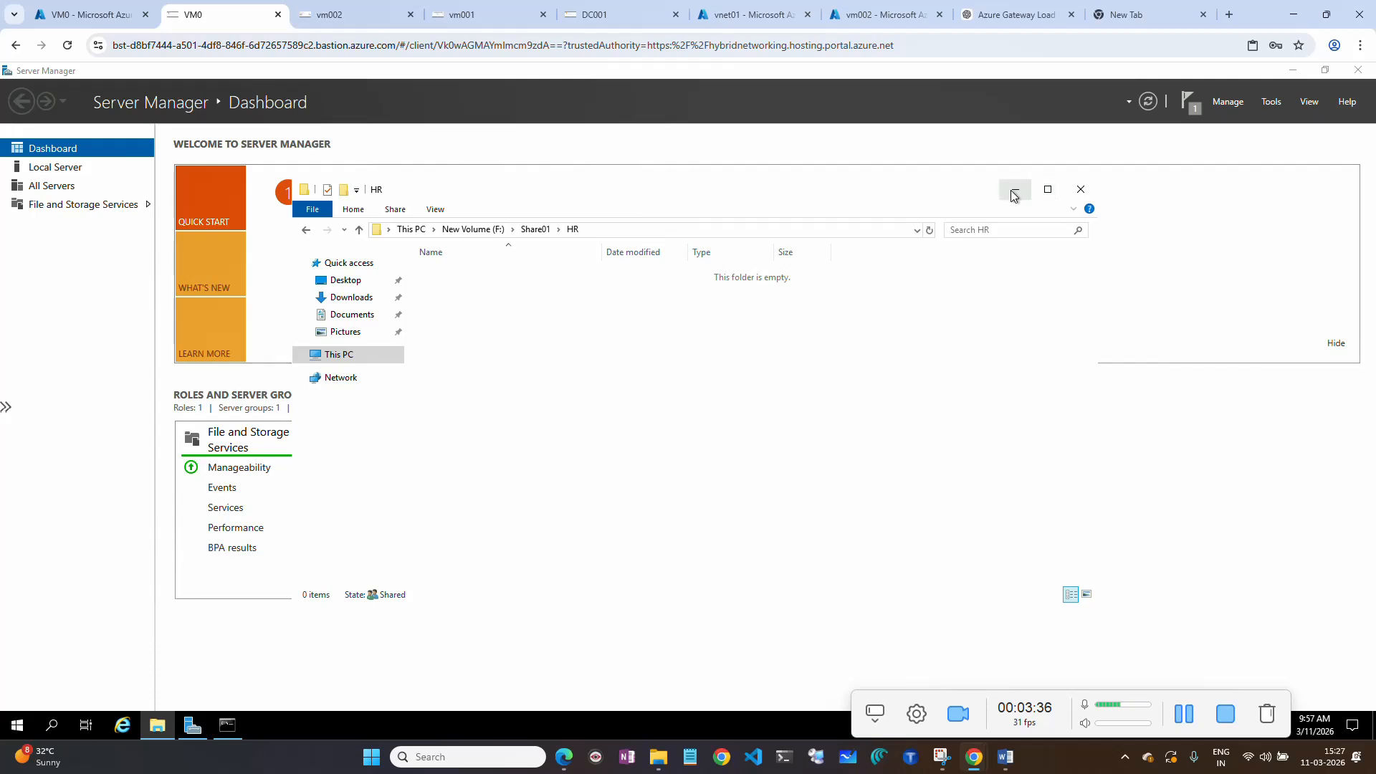
# In the vm001 session, disable the \\VM0.helllo.local\HR folder target and delete it together with its existing memberships in the replicated folder.
pyautogui.click(1015, 189)
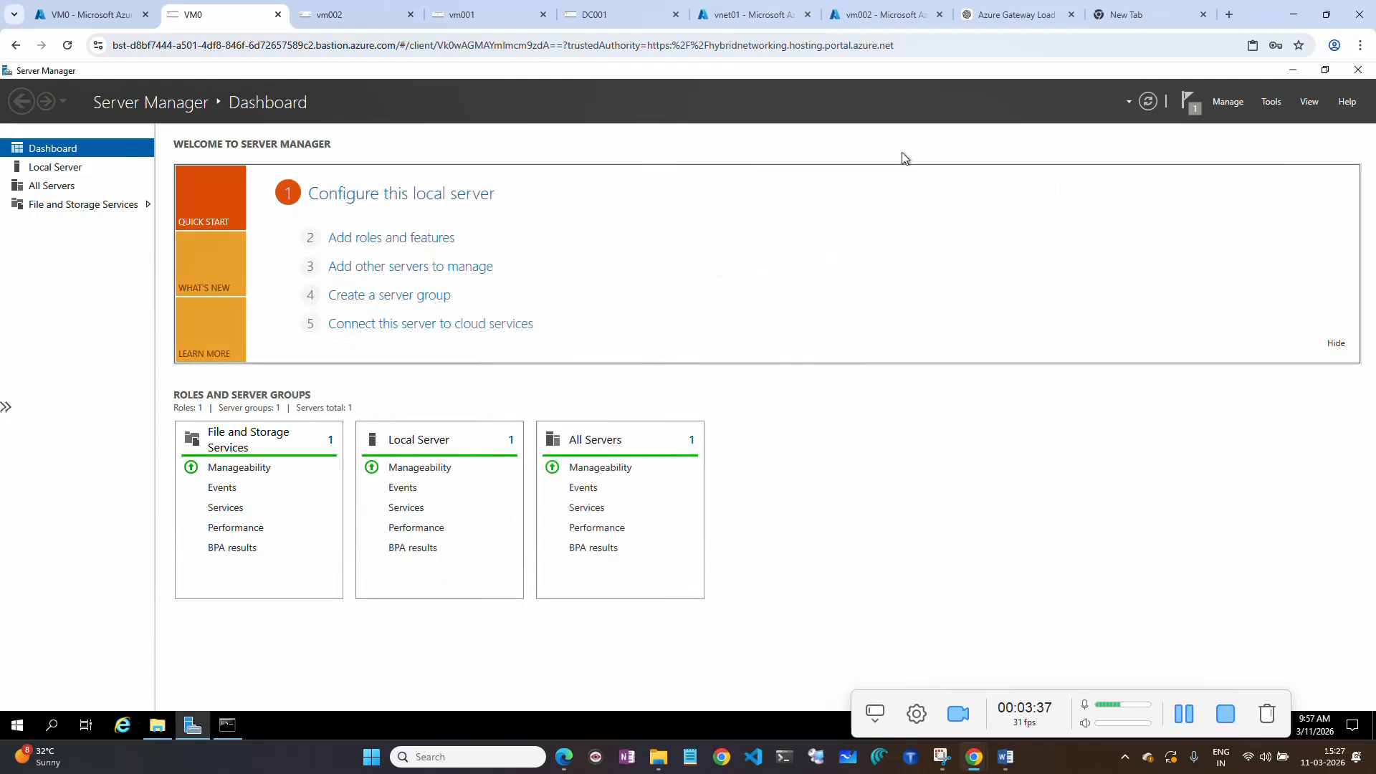
pyautogui.click(458, 16)
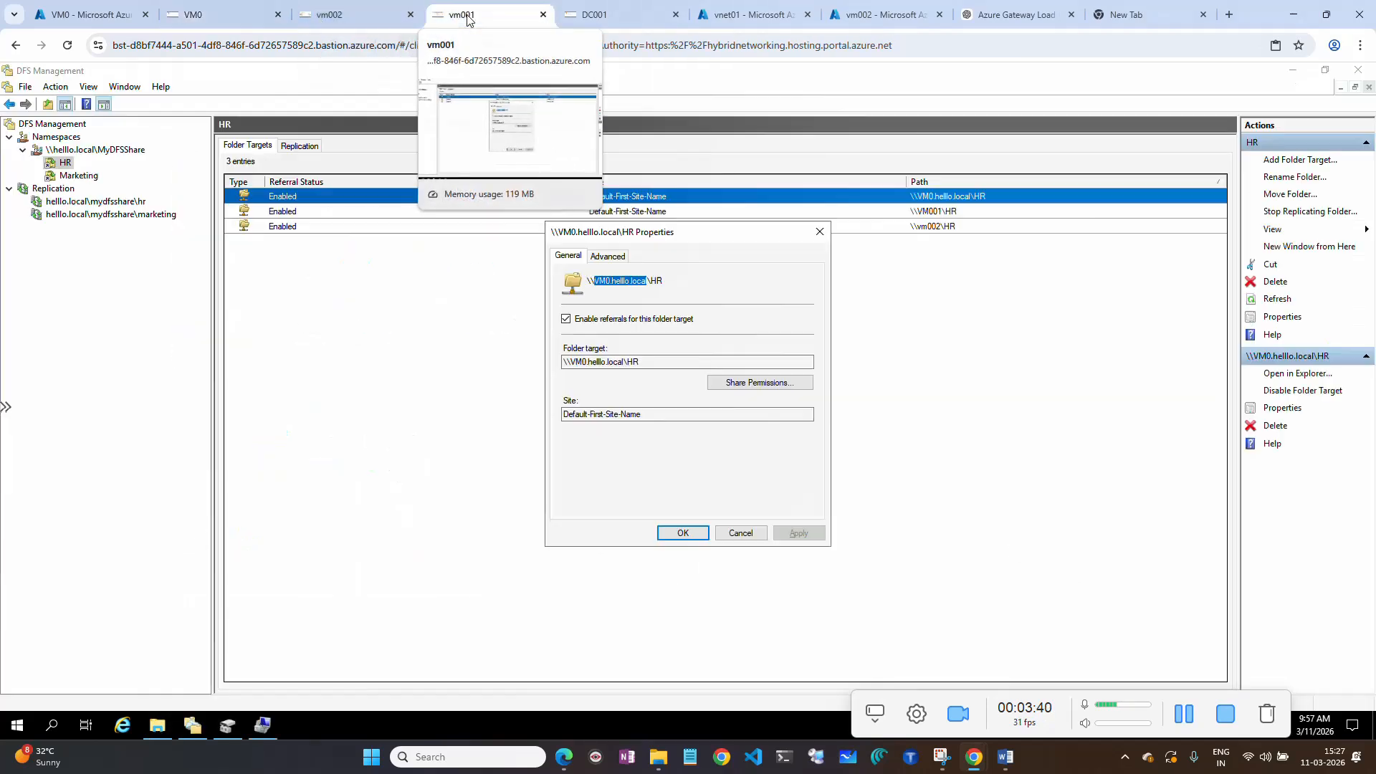
pyautogui.click(742, 533)
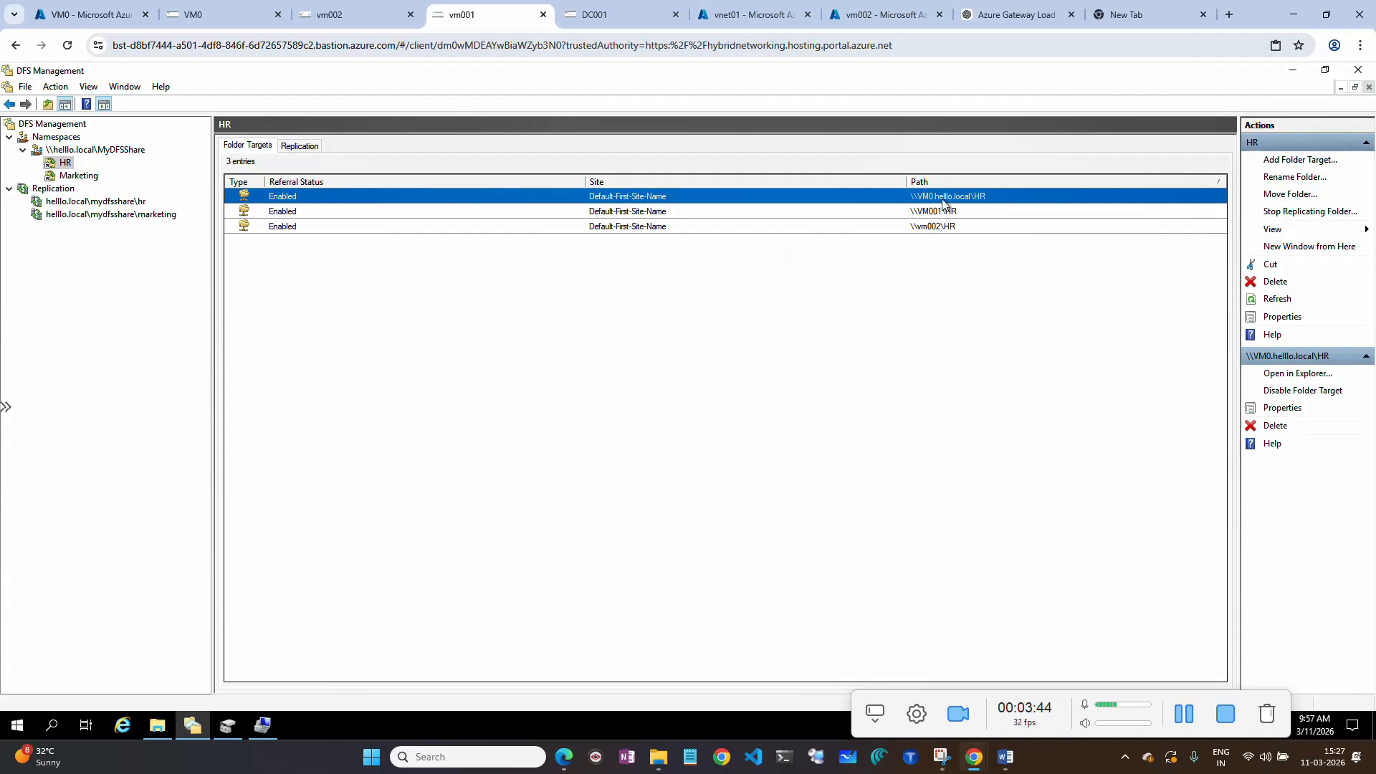
pyautogui.click(1309, 393)
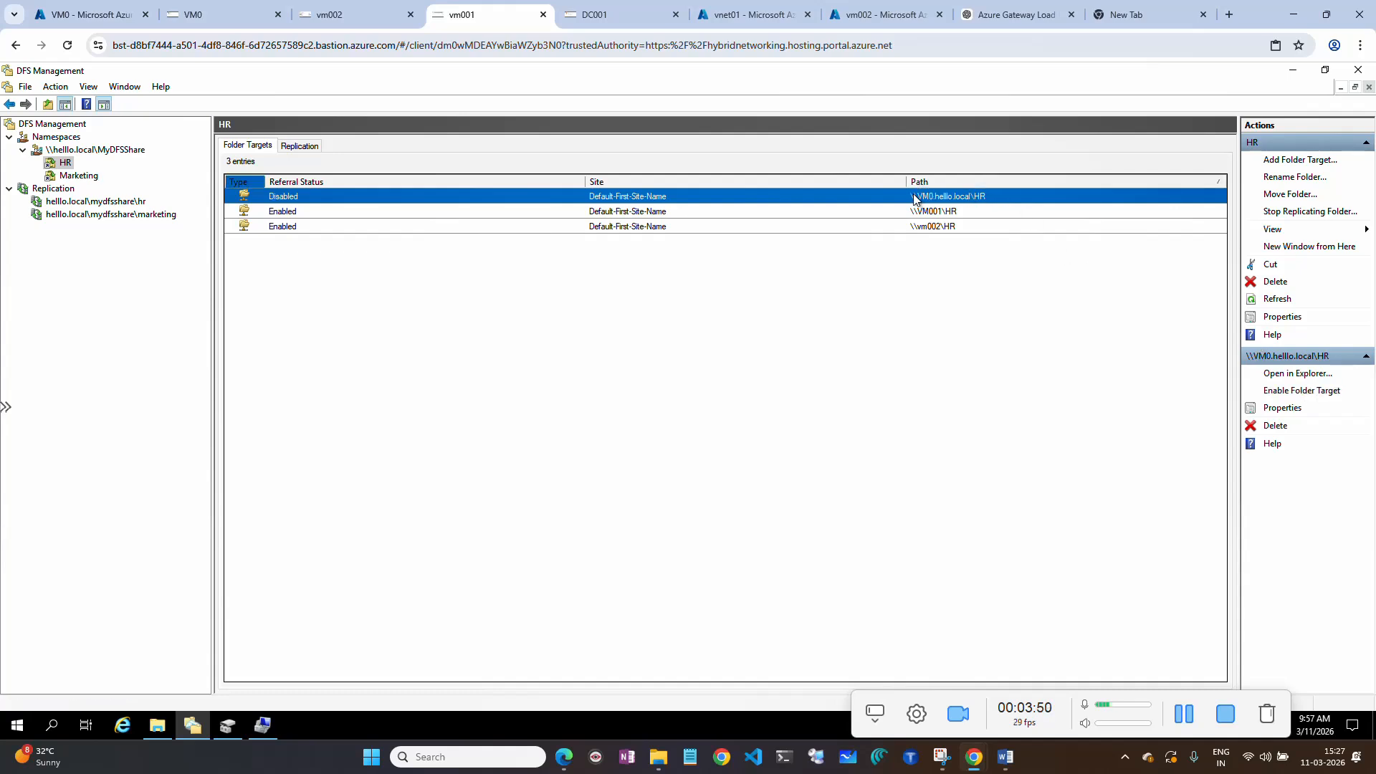
pyautogui.click(1277, 425)
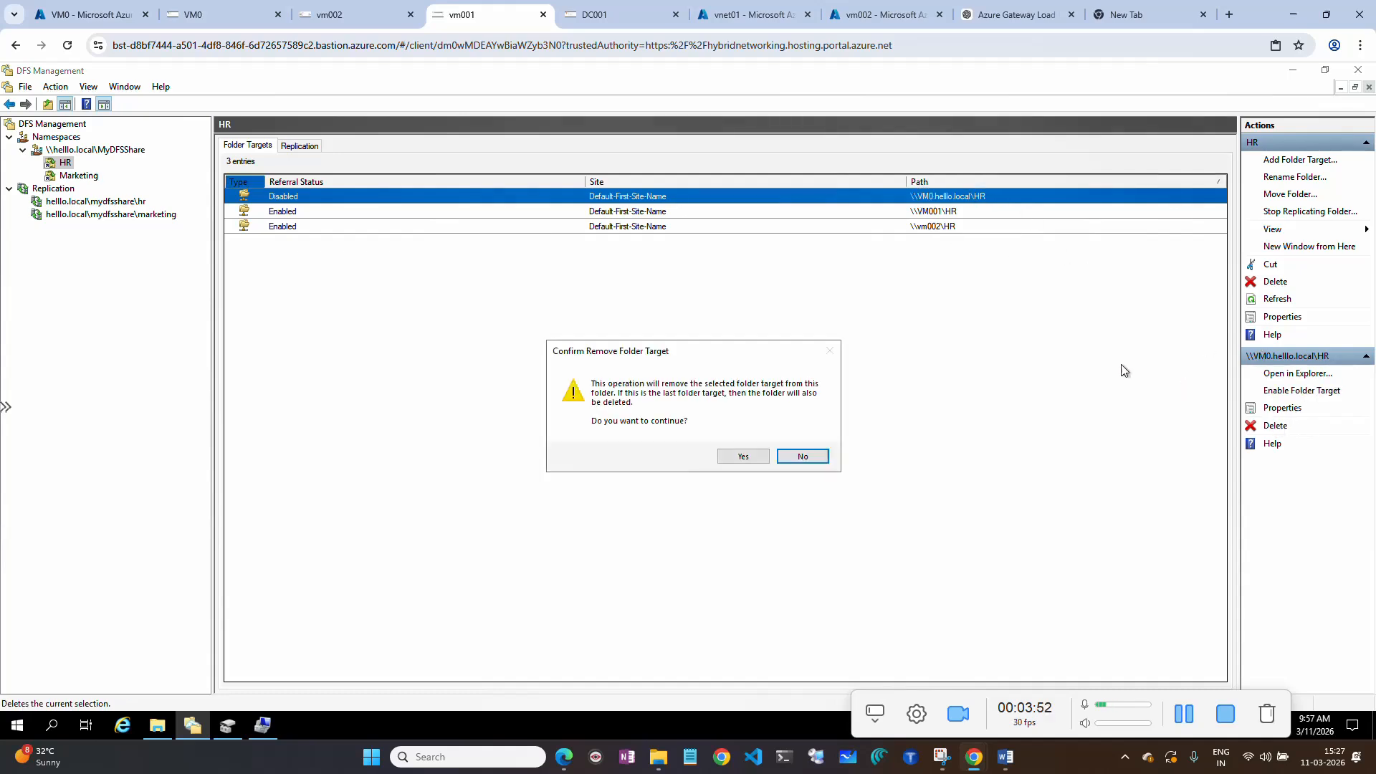
pyautogui.click(727, 457)
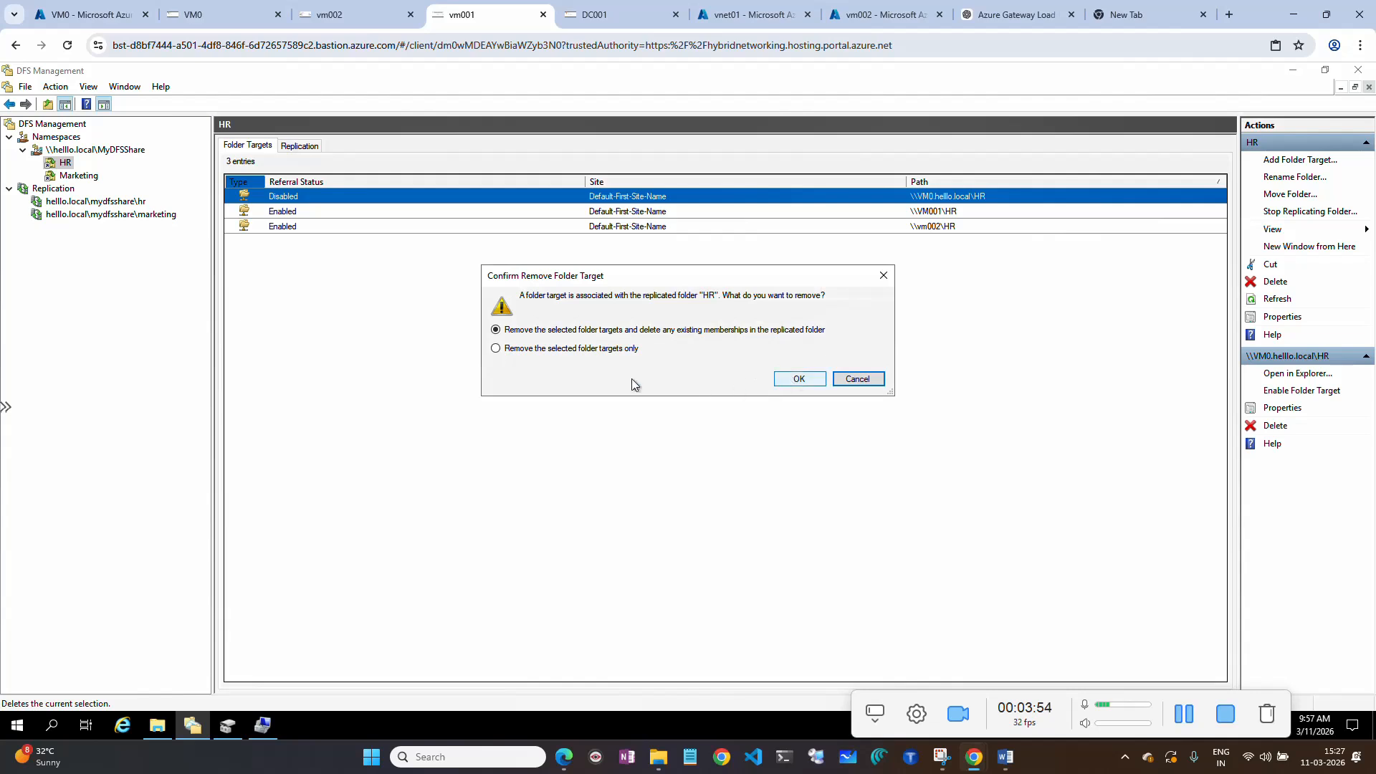
pyautogui.click(799, 384)
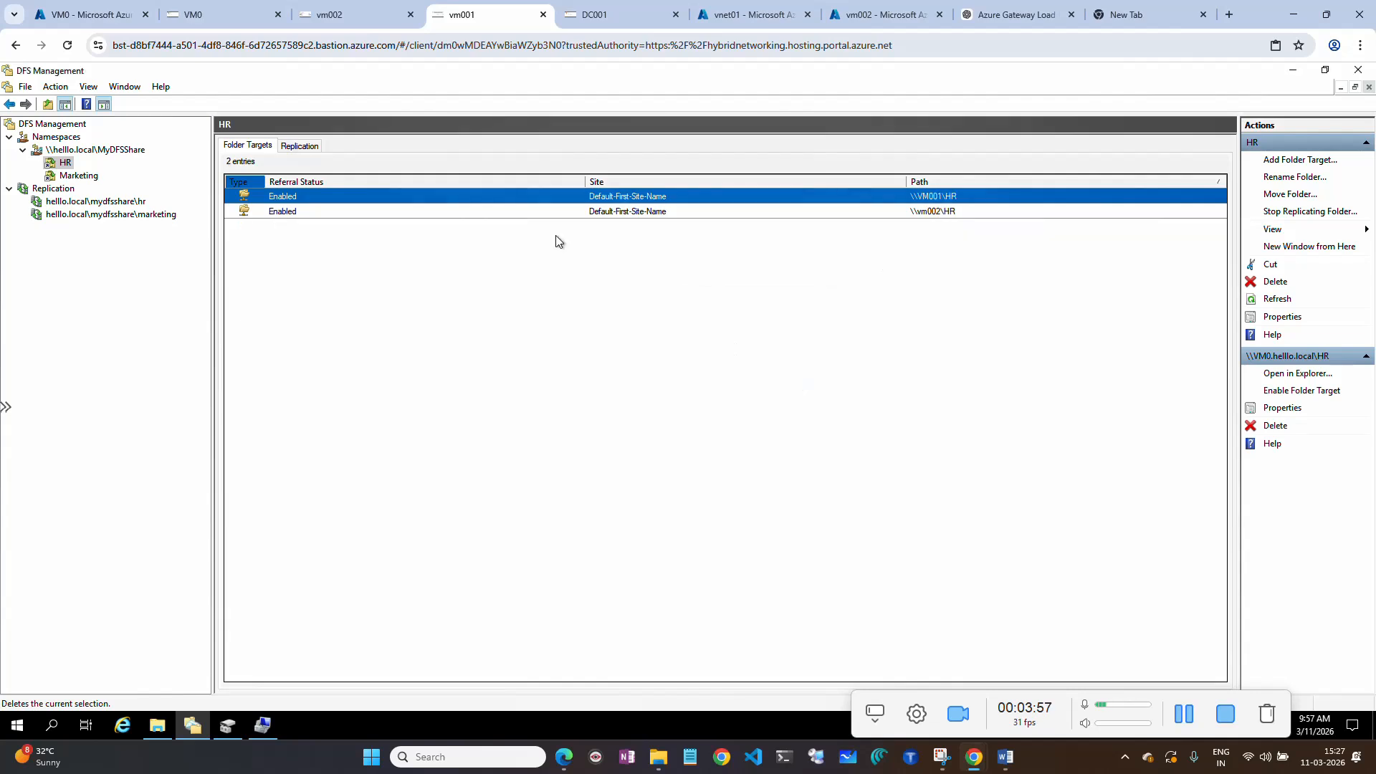
# Check the memberships of the HR replication group and the folder targets of the HR namespace folder.
pyautogui.click(127, 202)
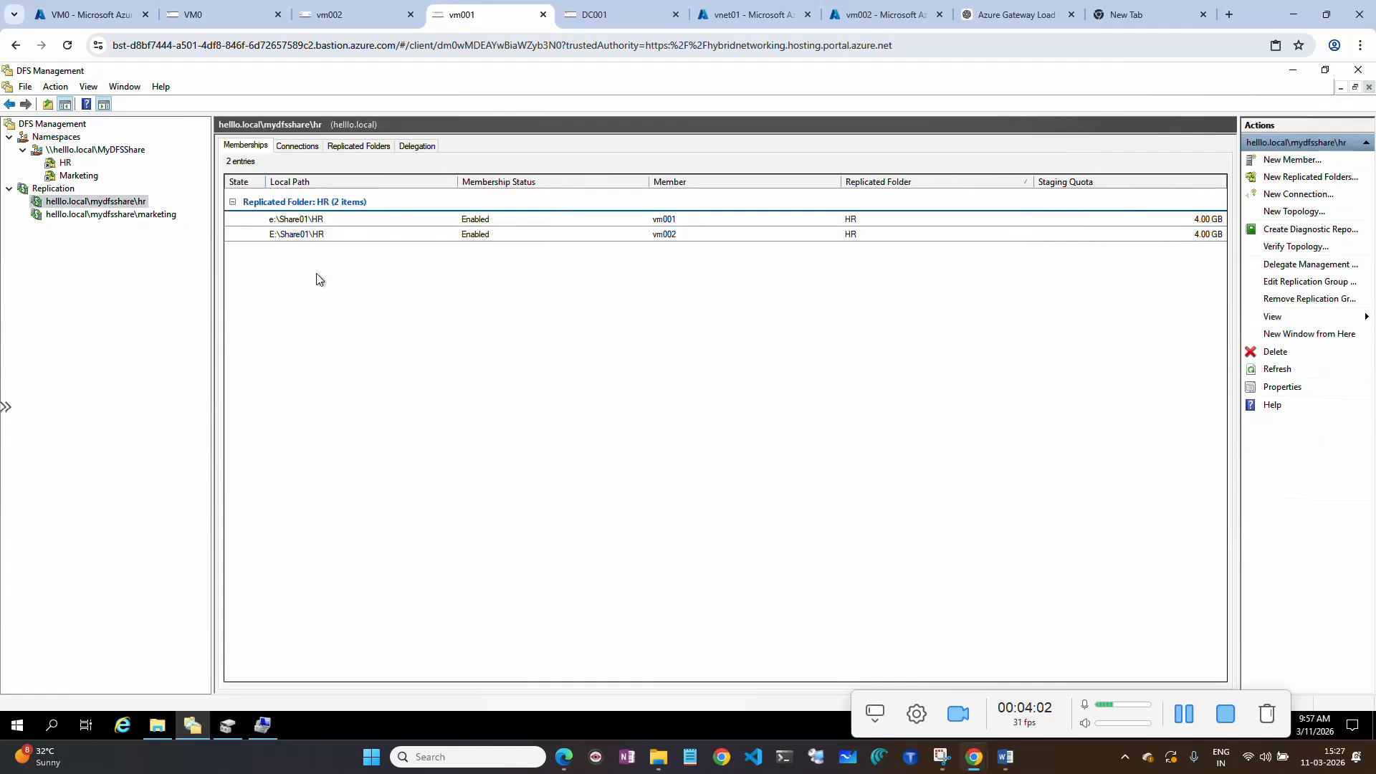
pyautogui.click(72, 165)
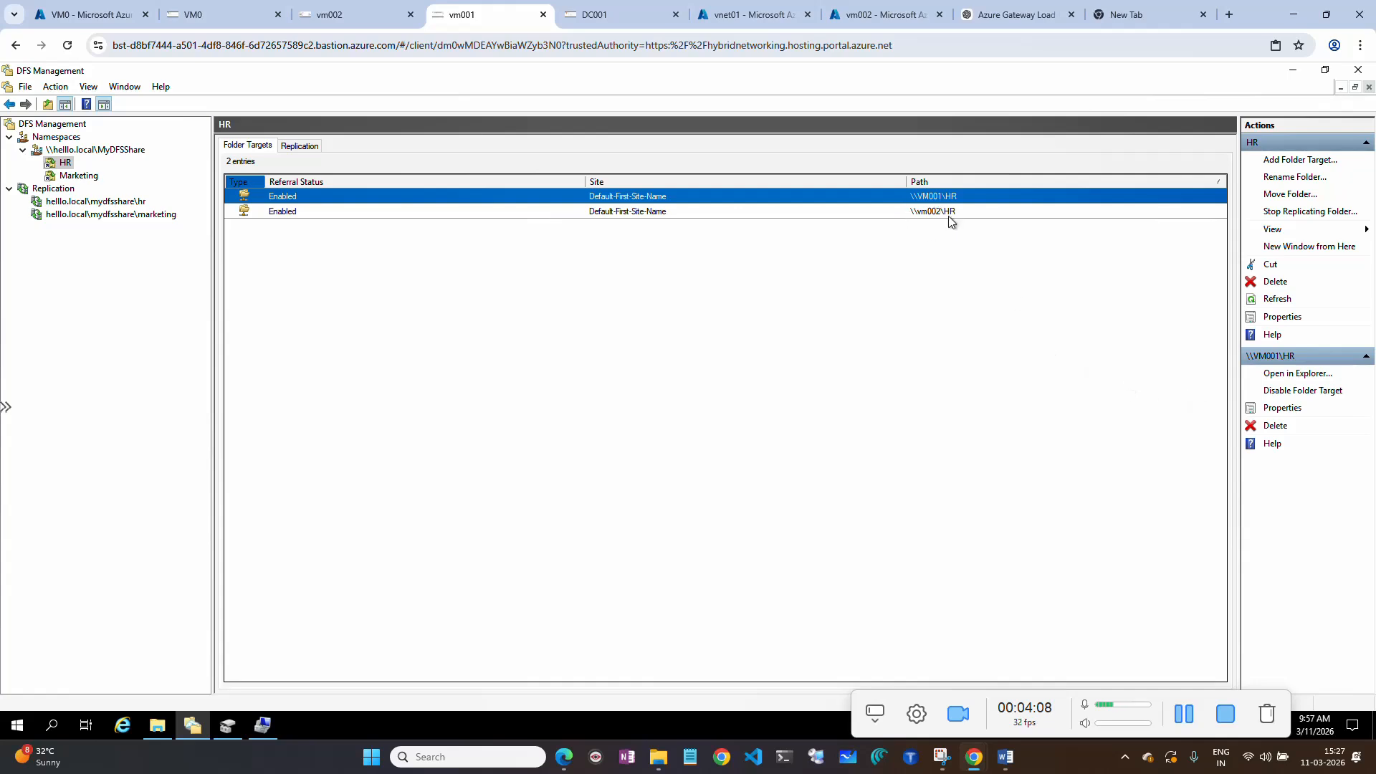
pyautogui.click(945, 274)
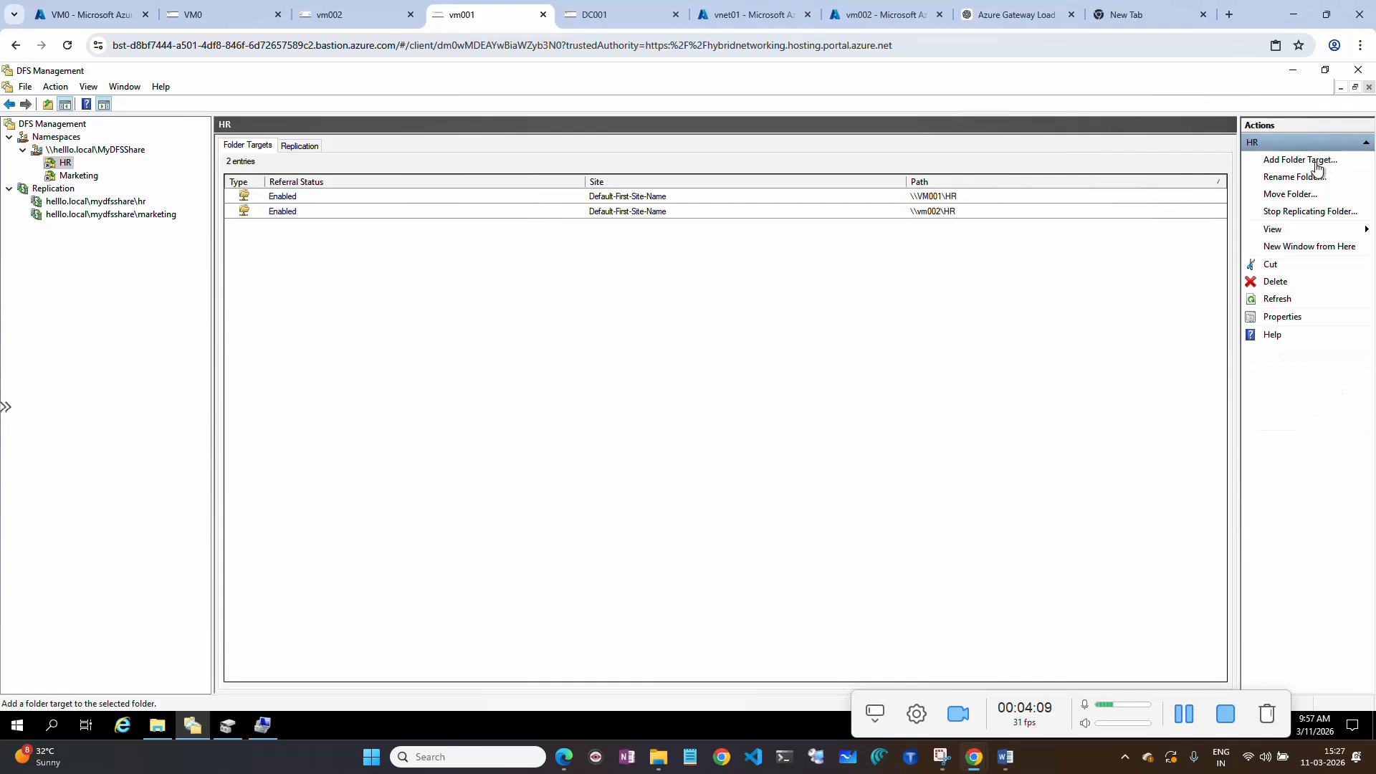
pyautogui.click(904, 198)
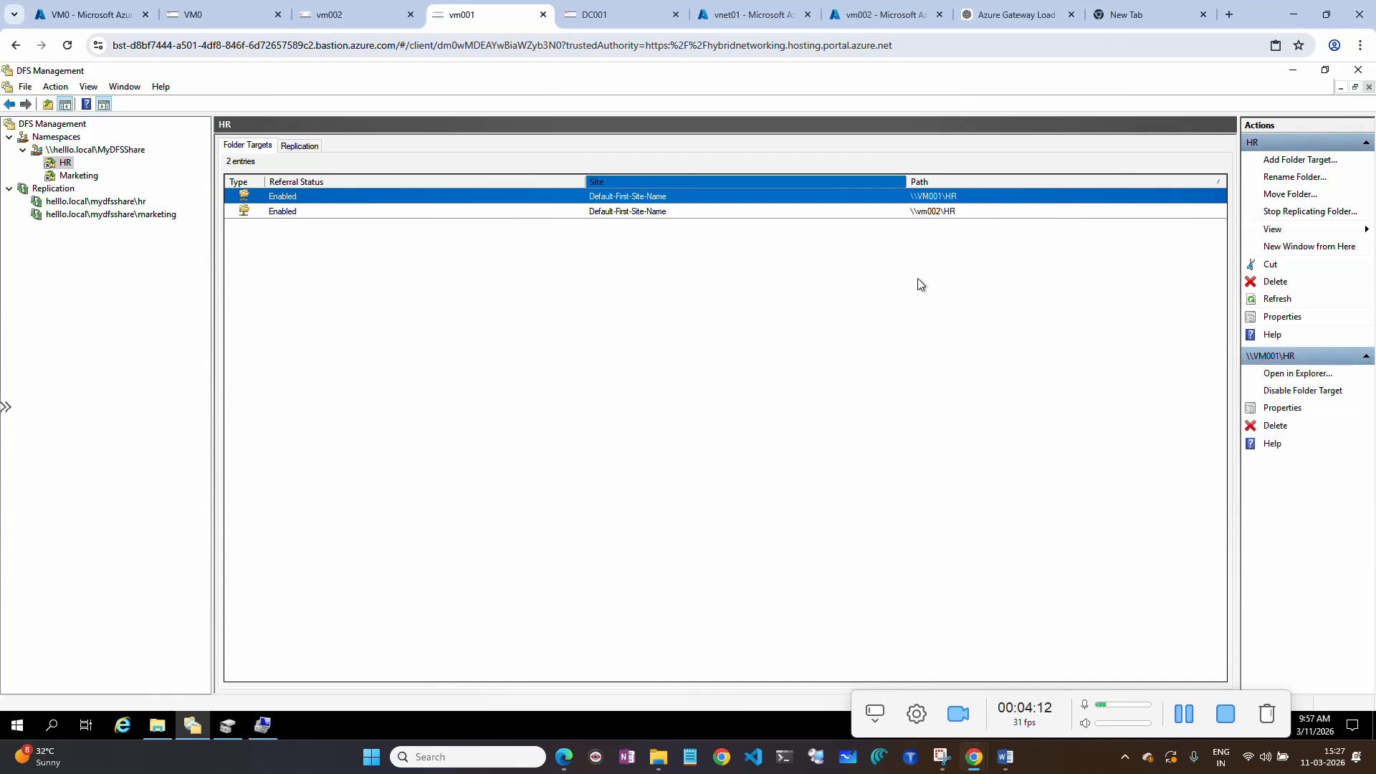
pyautogui.click(1321, 162)
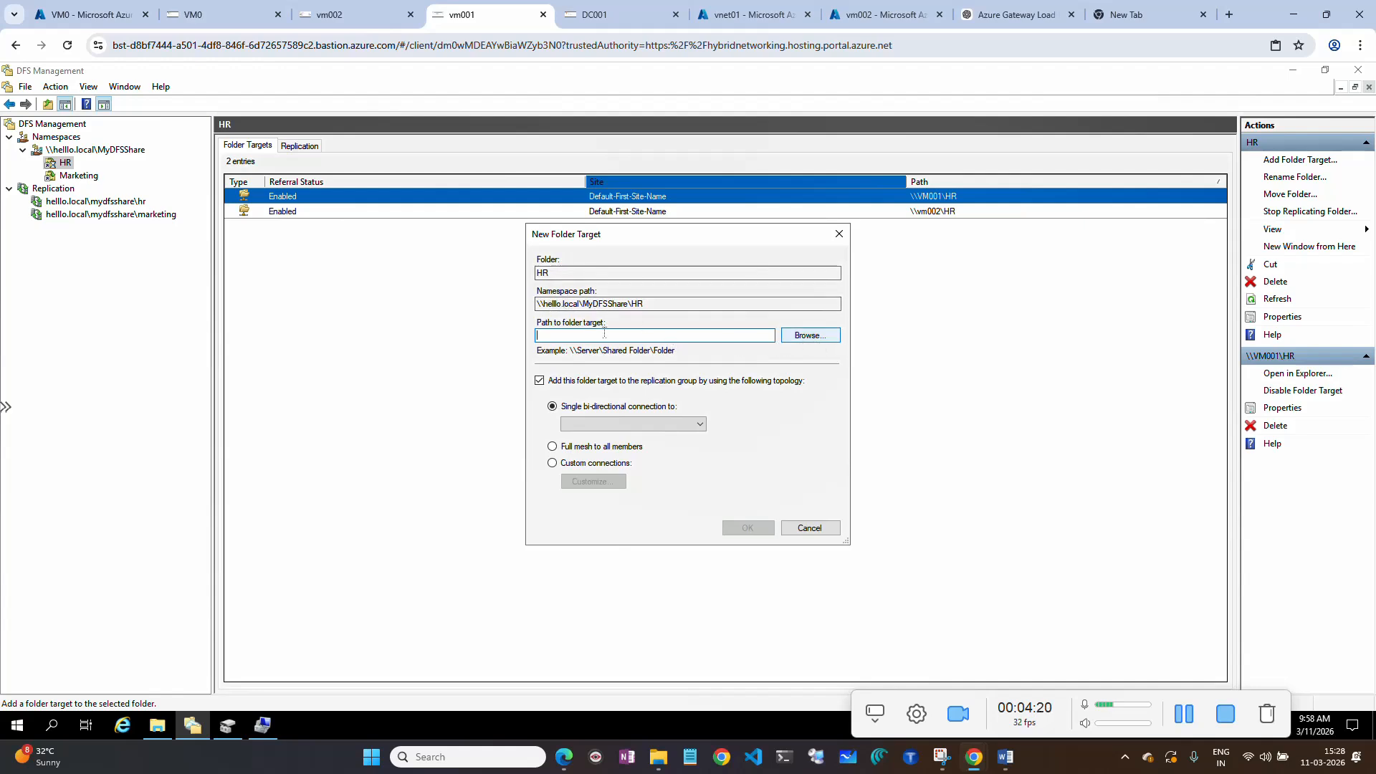
pyautogui.click(804, 338)
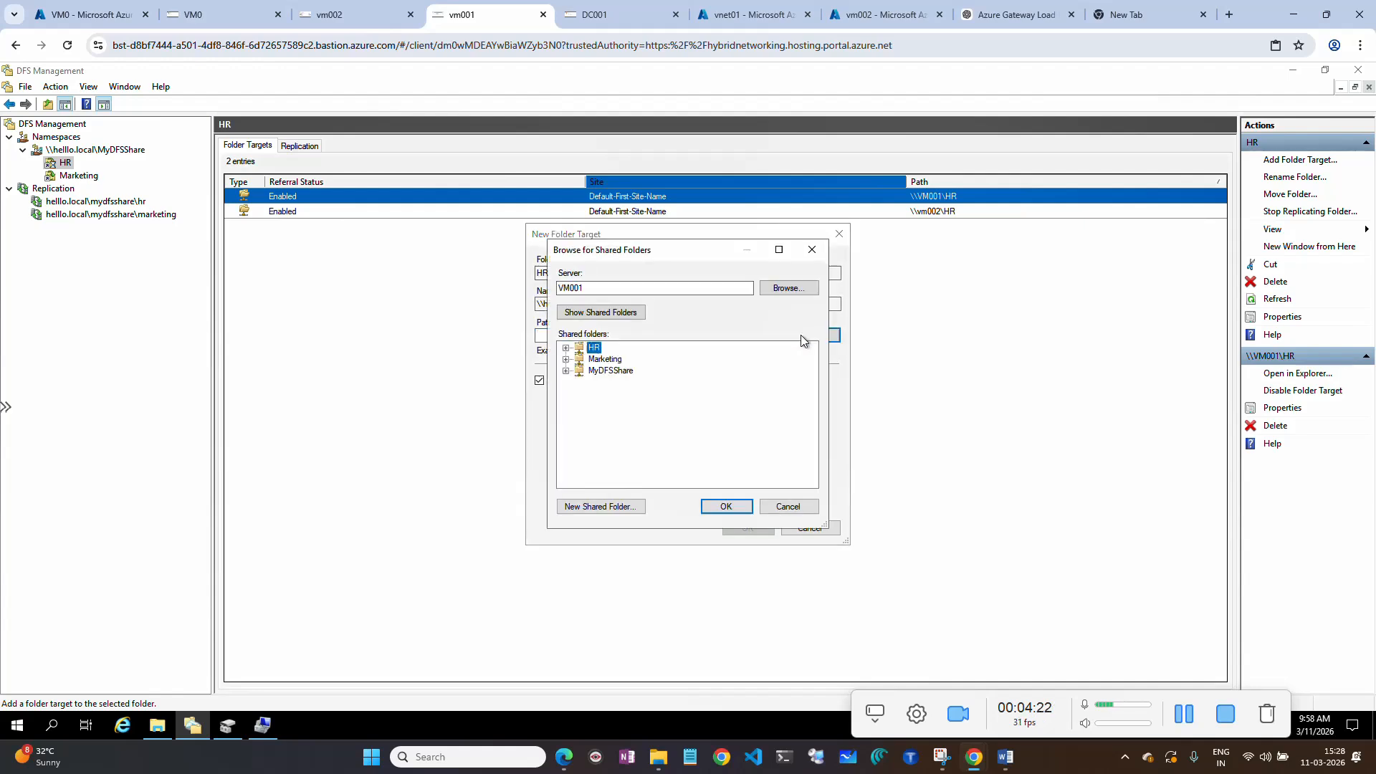
pyautogui.click(792, 287)
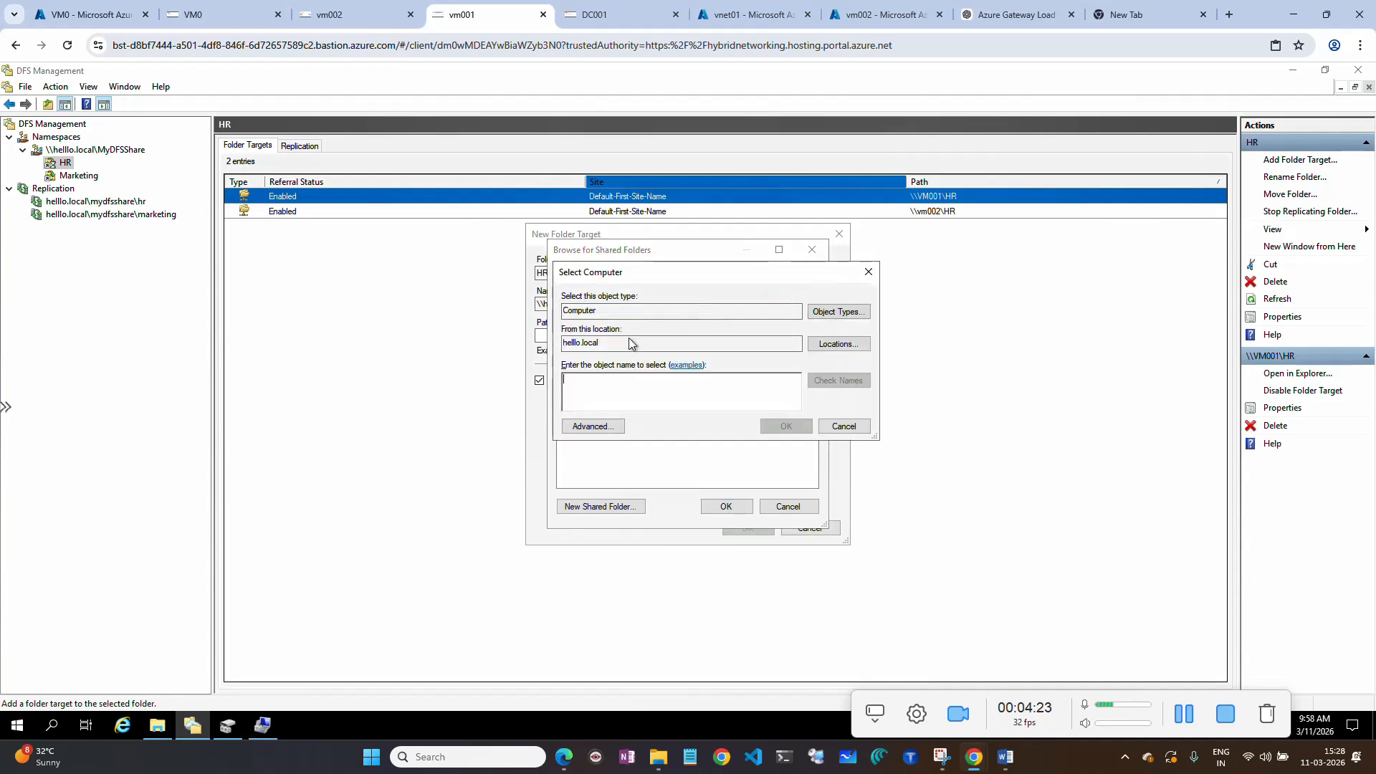
pyautogui.write('VM')
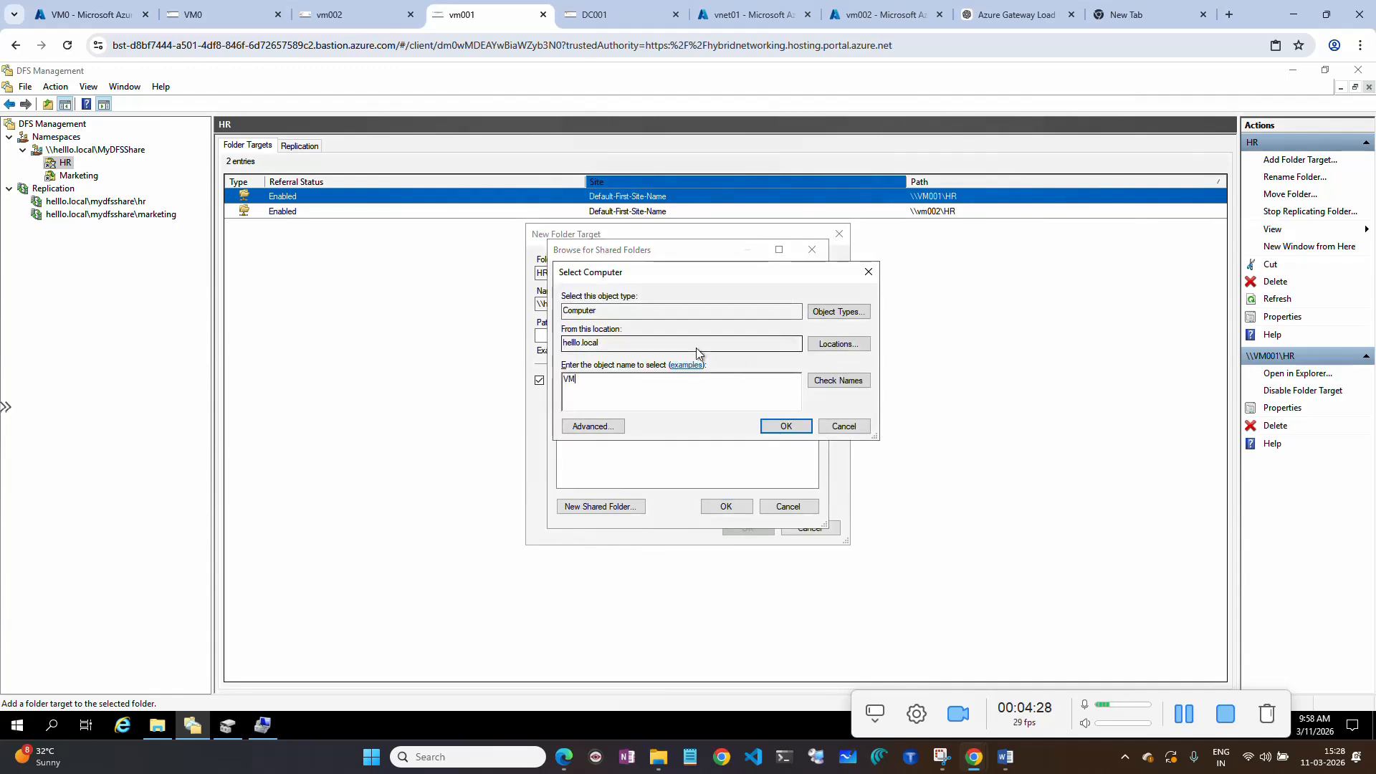
pyautogui.write('0')
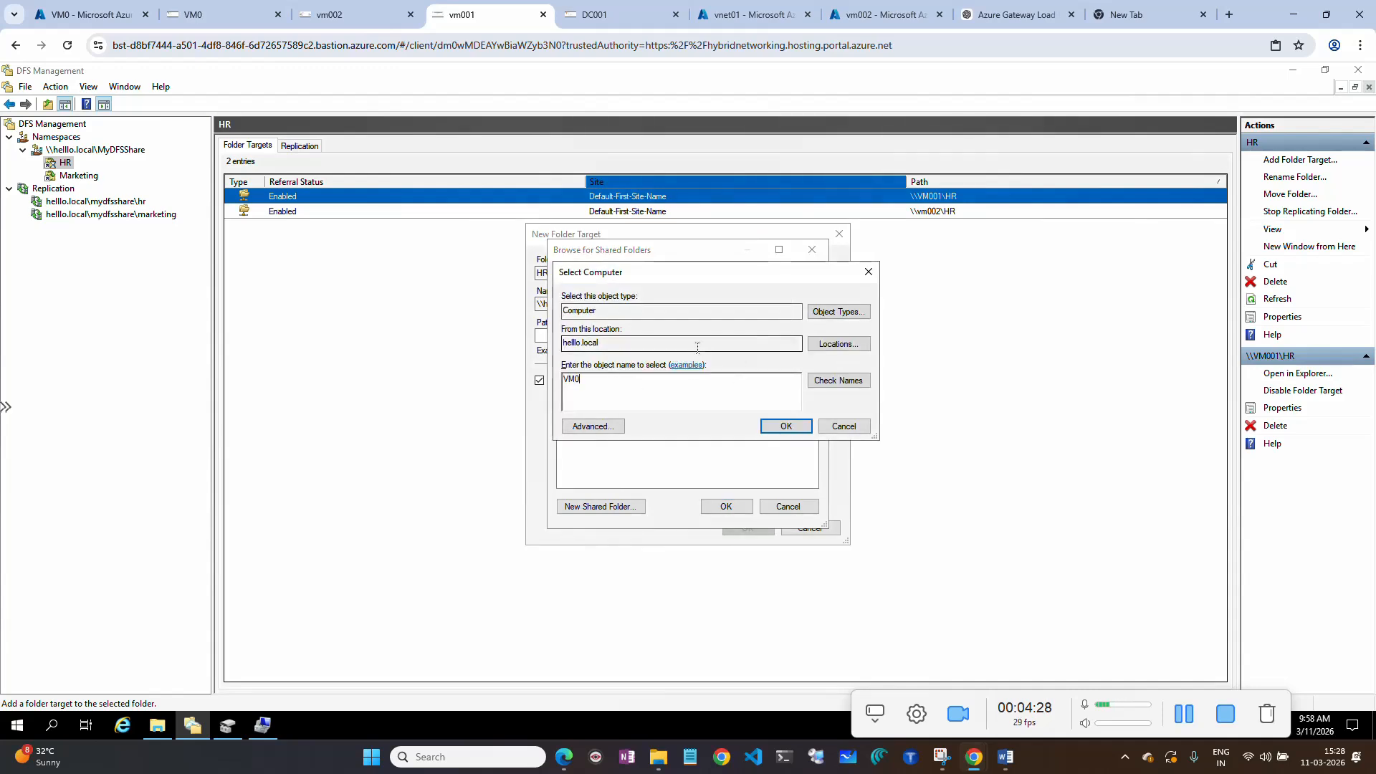
pyautogui.click(828, 383)
pyautogui.click(879, 517)
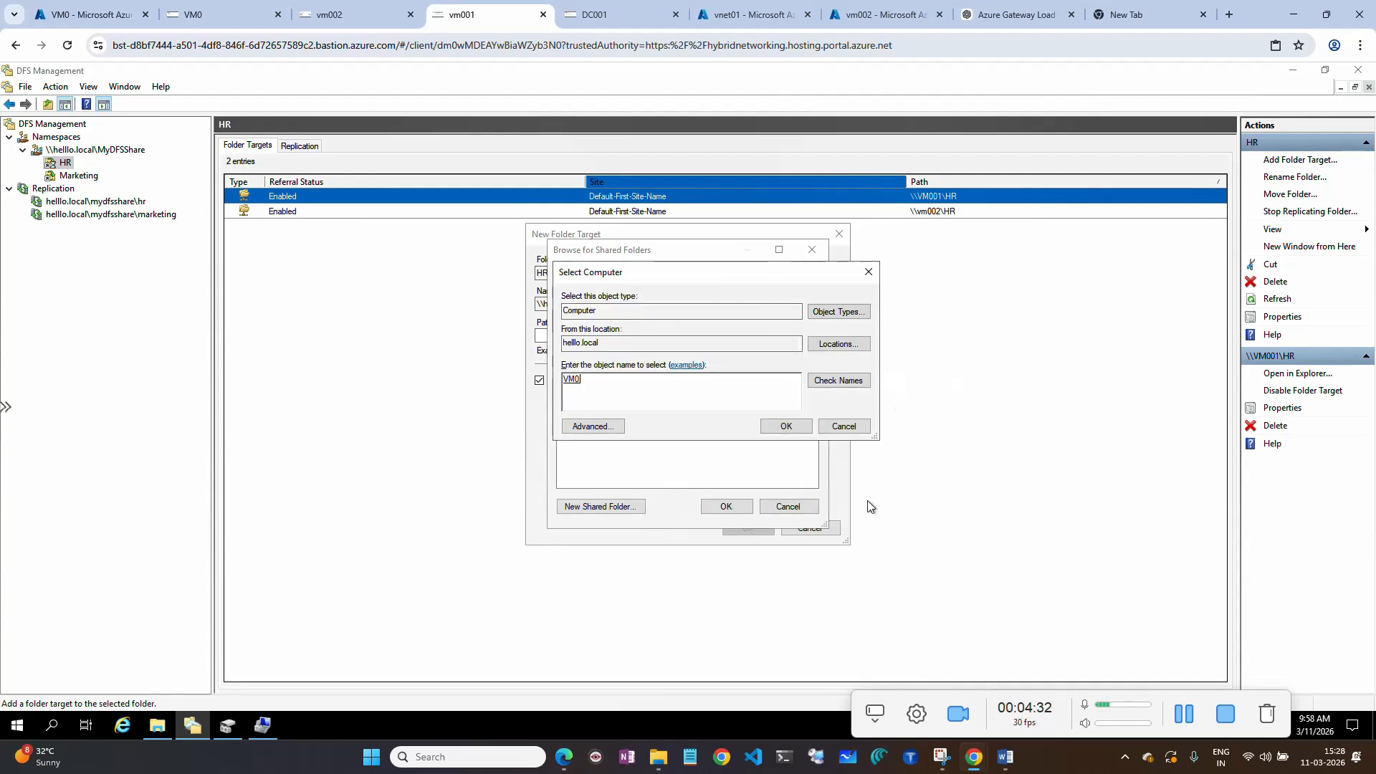
pyautogui.click(798, 426)
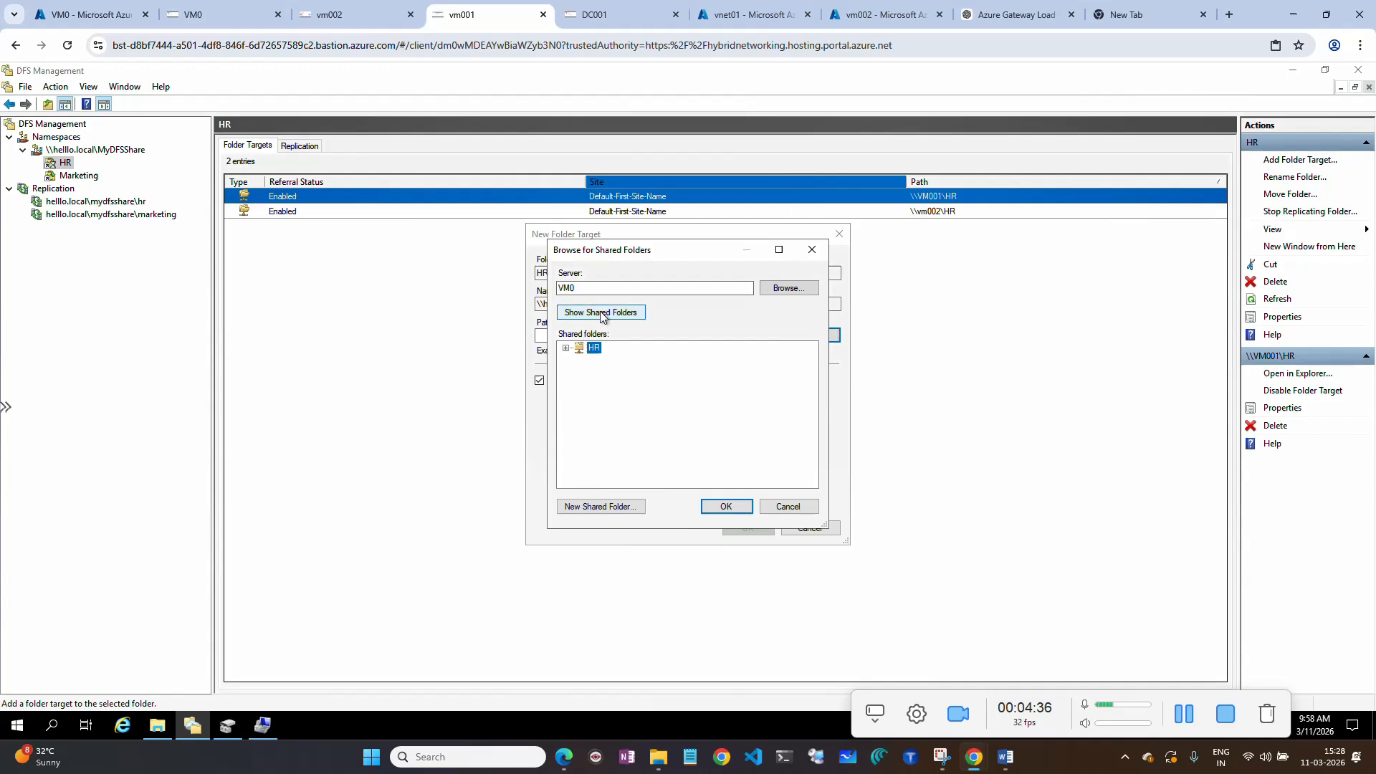
pyautogui.click(567, 348)
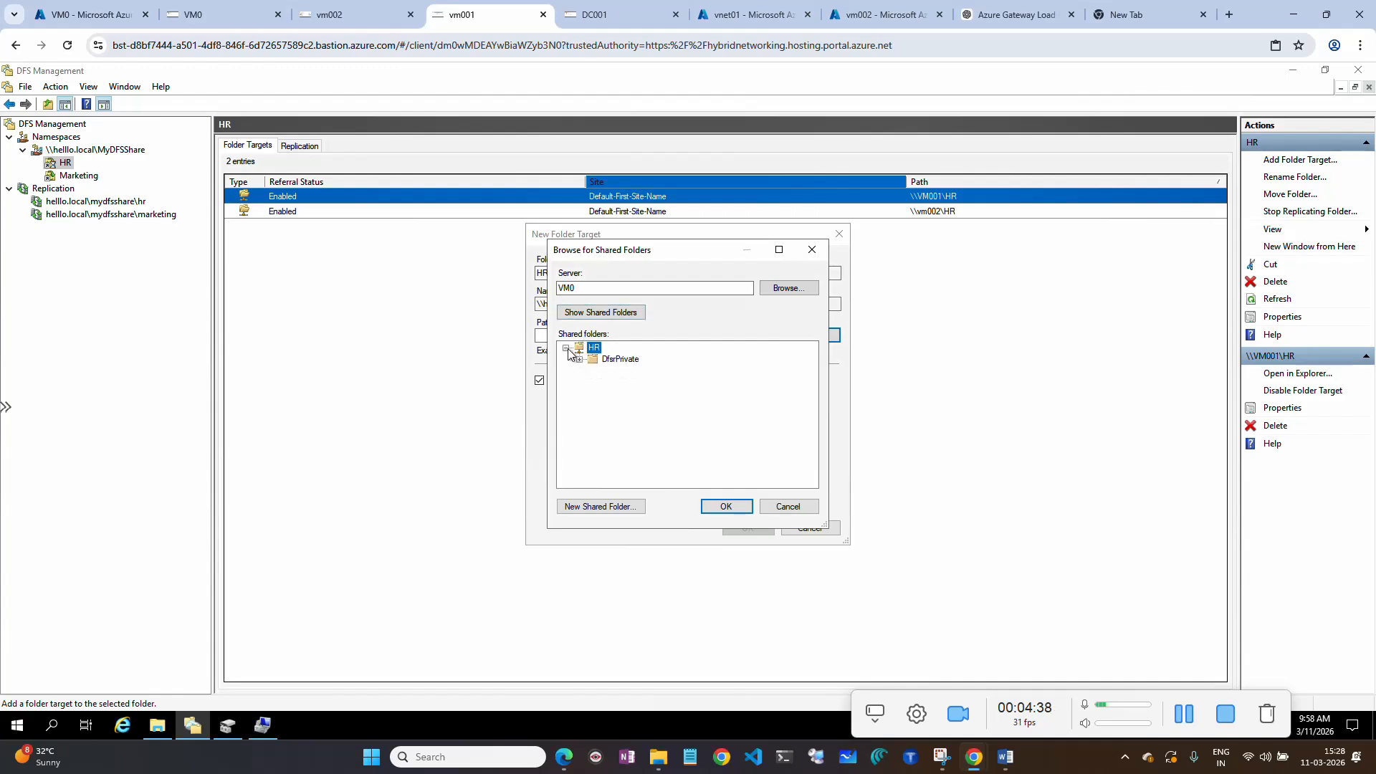
pyautogui.click(566, 348)
pyautogui.click(789, 505)
pyautogui.click(805, 529)
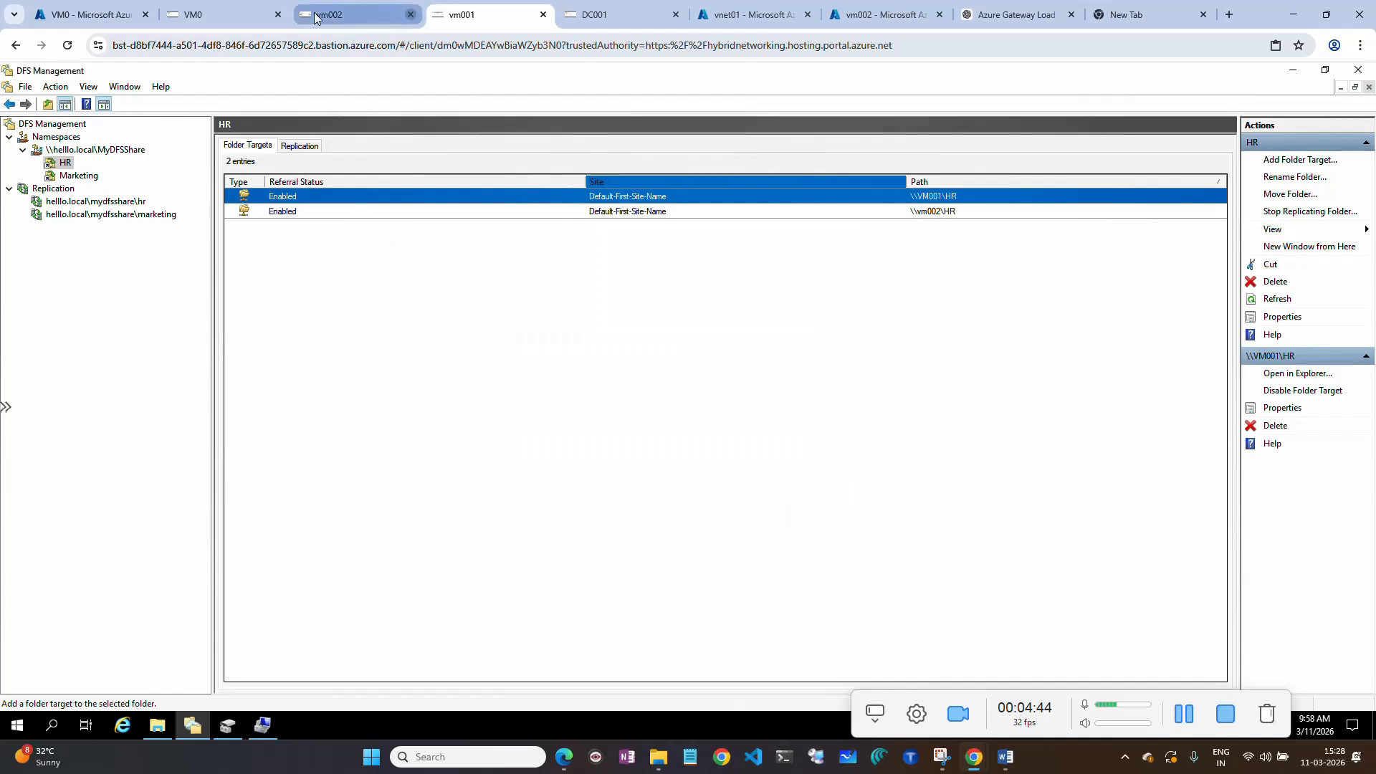
# In the VM0 session, find the HR share in Computer Management and stop sharing it.
pyautogui.click(237, 16)
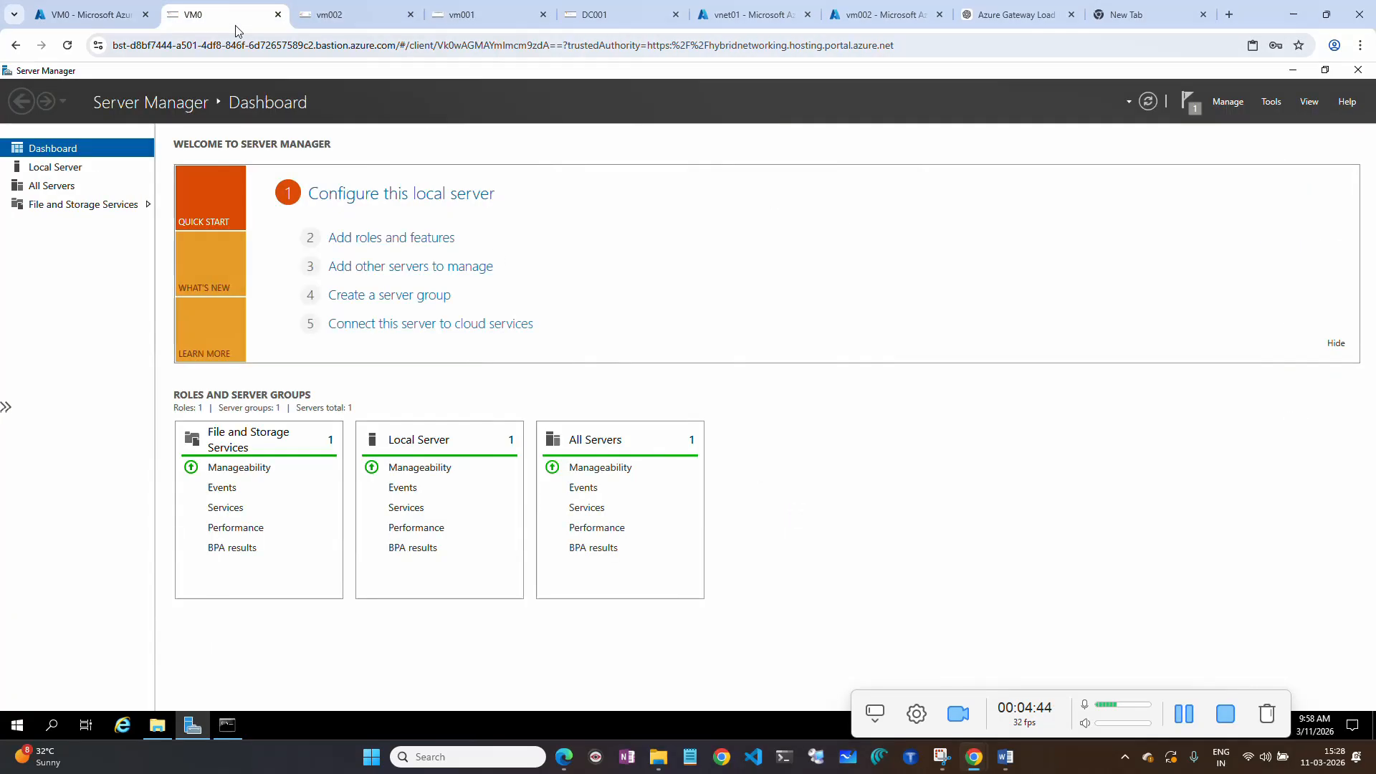
pyautogui.click(17, 725)
pyautogui.click(19, 725)
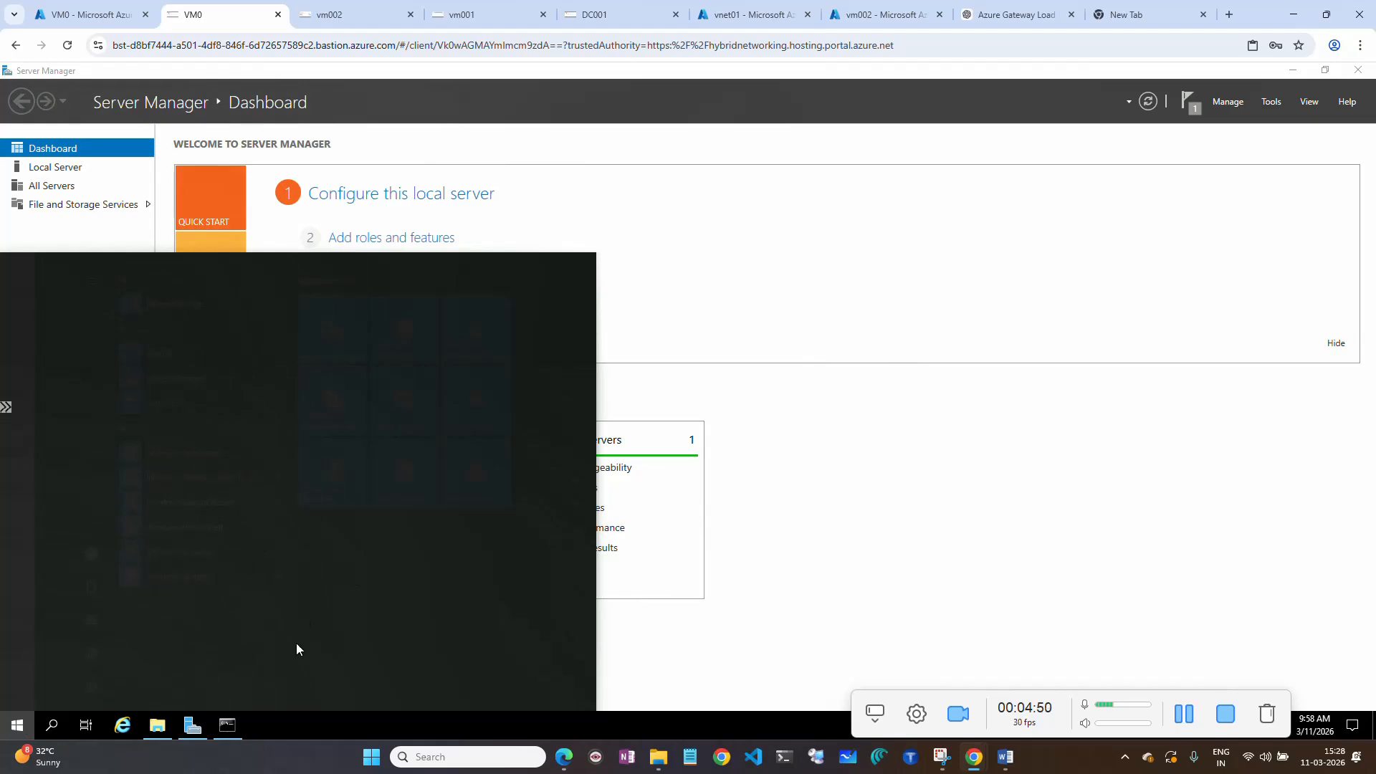
pyautogui.write('compu')
pyautogui.click(1194, 717)
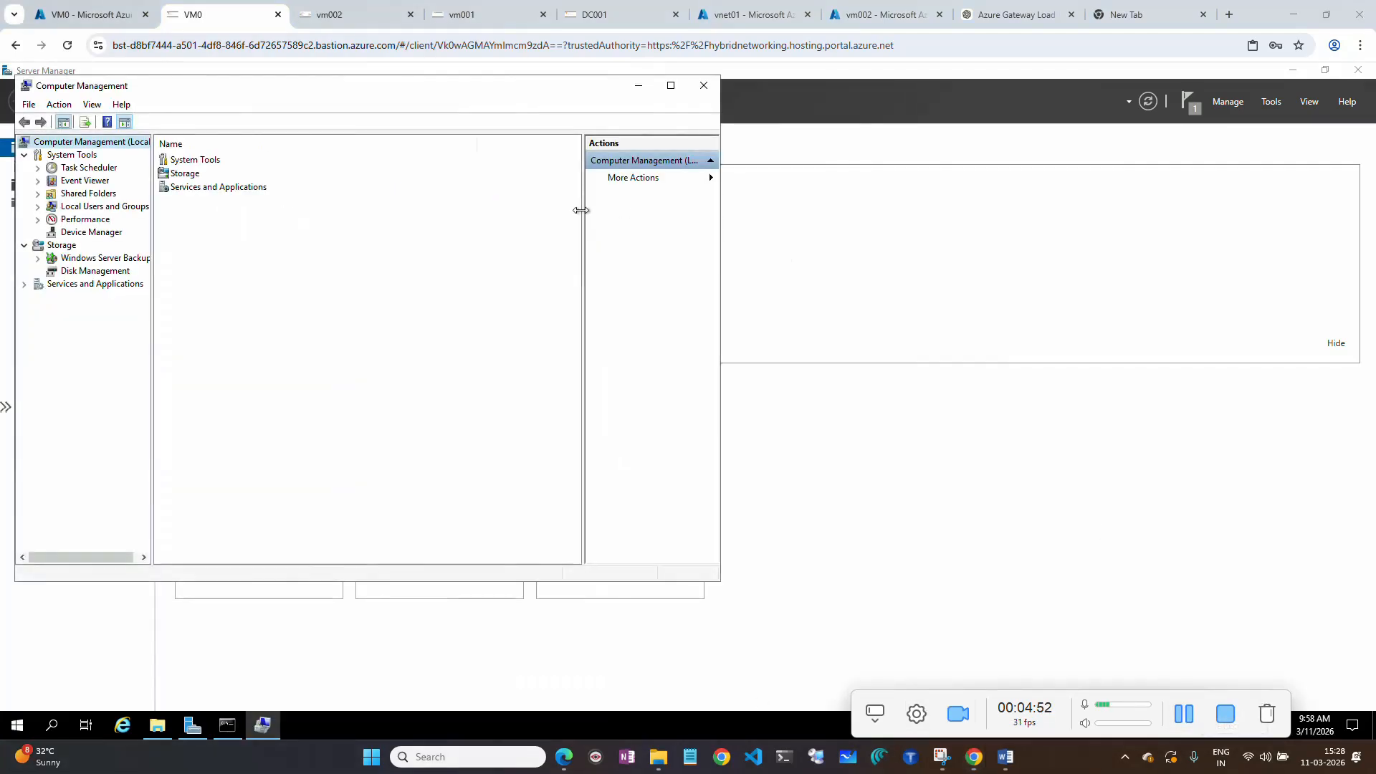
pyautogui.click(37, 193)
pyautogui.click(86, 208)
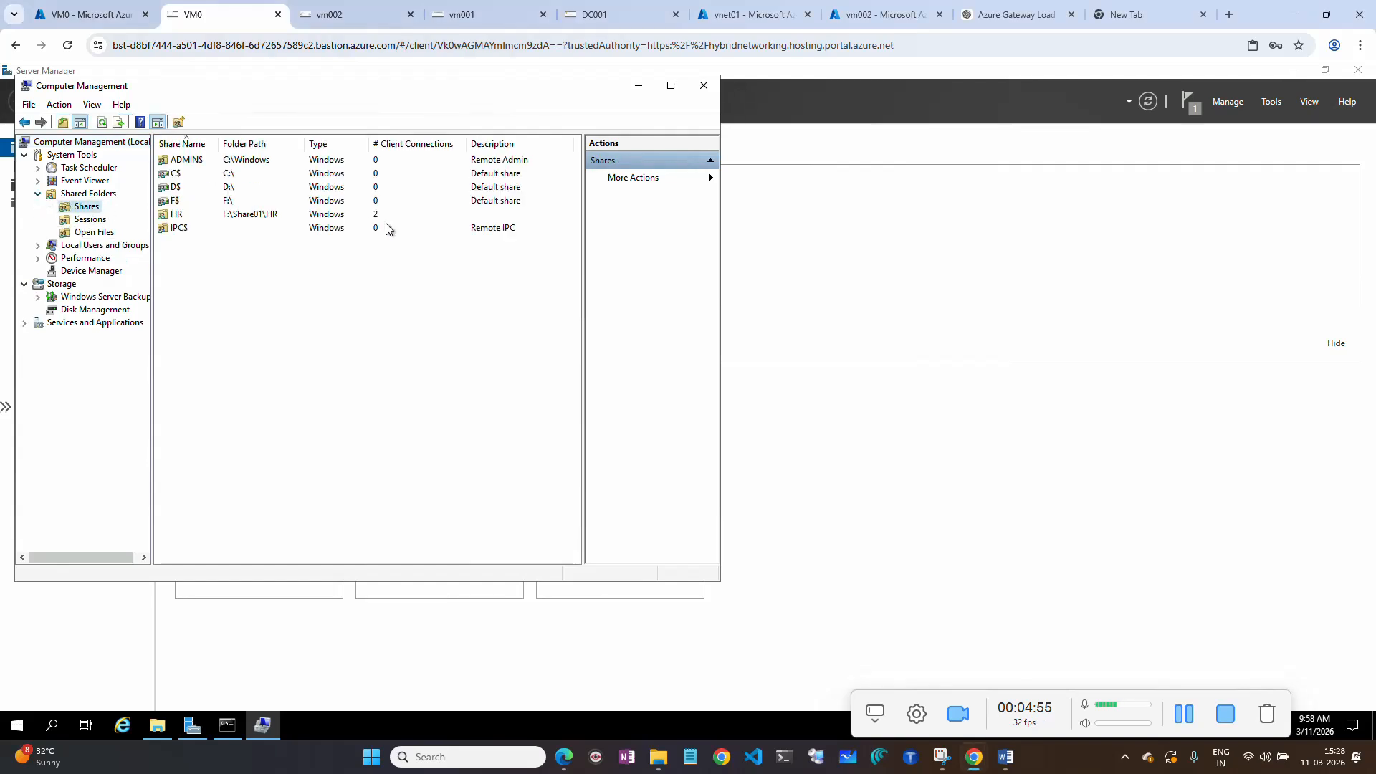
pyautogui.rightClick(179, 215)
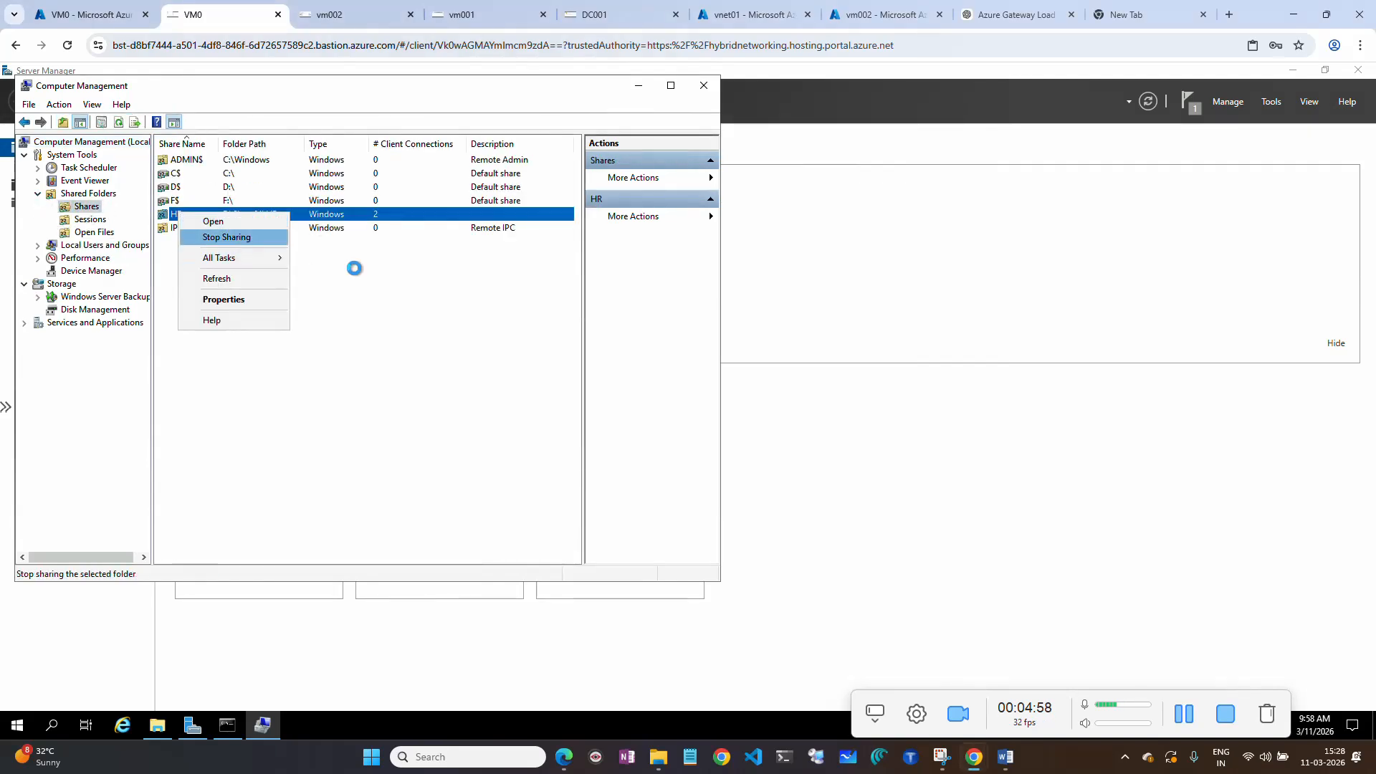
pyautogui.click(739, 448)
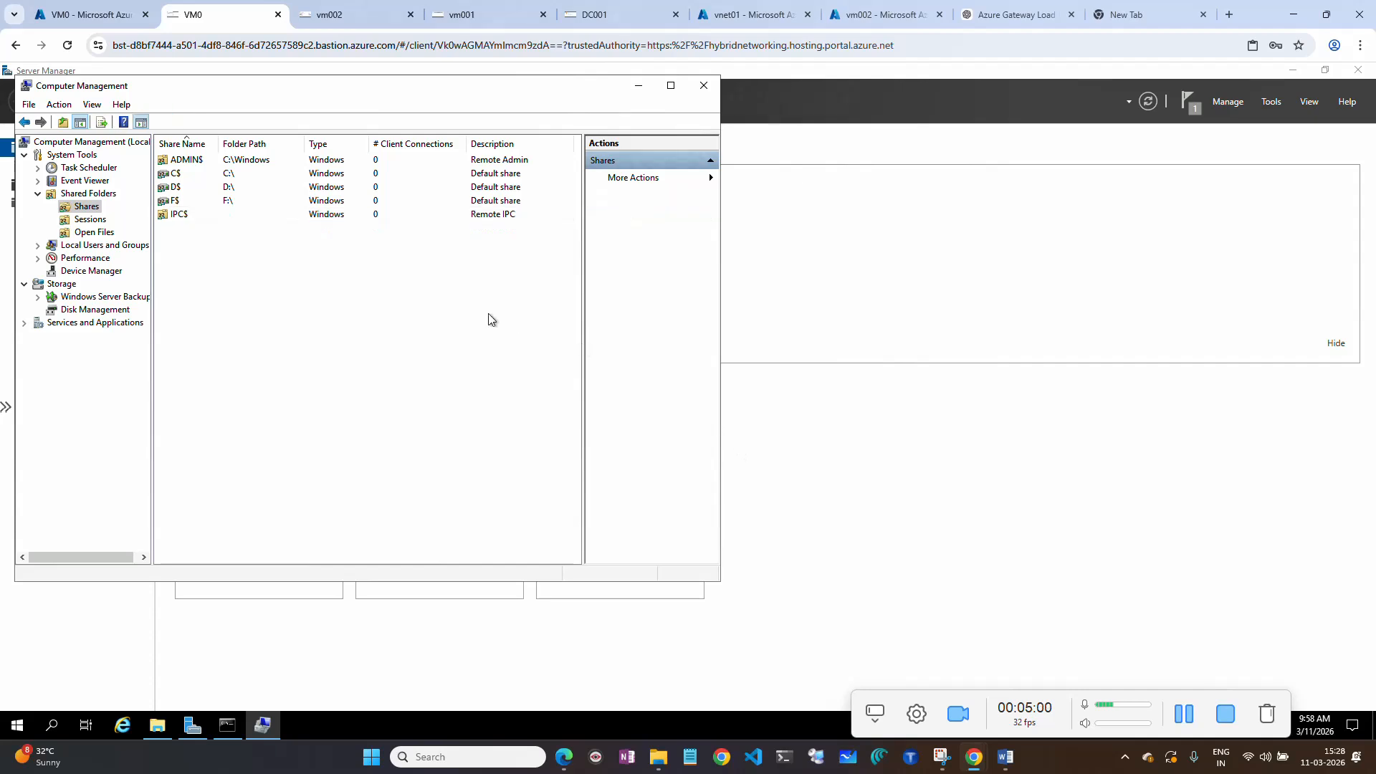
pyautogui.click(638, 86)
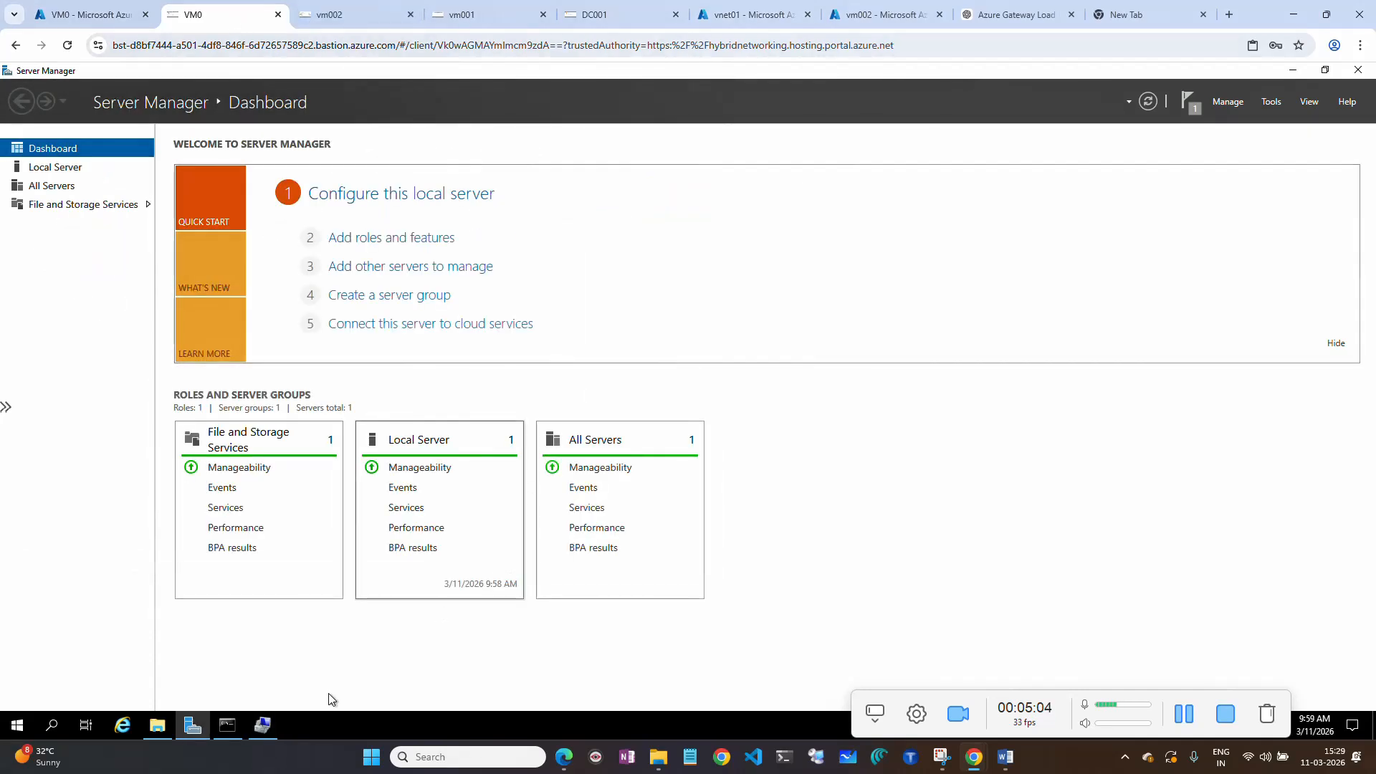
# Return to the vm001 session, start a new folder target for HR, and select VM0 as the server to browse for shares.
pyautogui.click(483, 12)
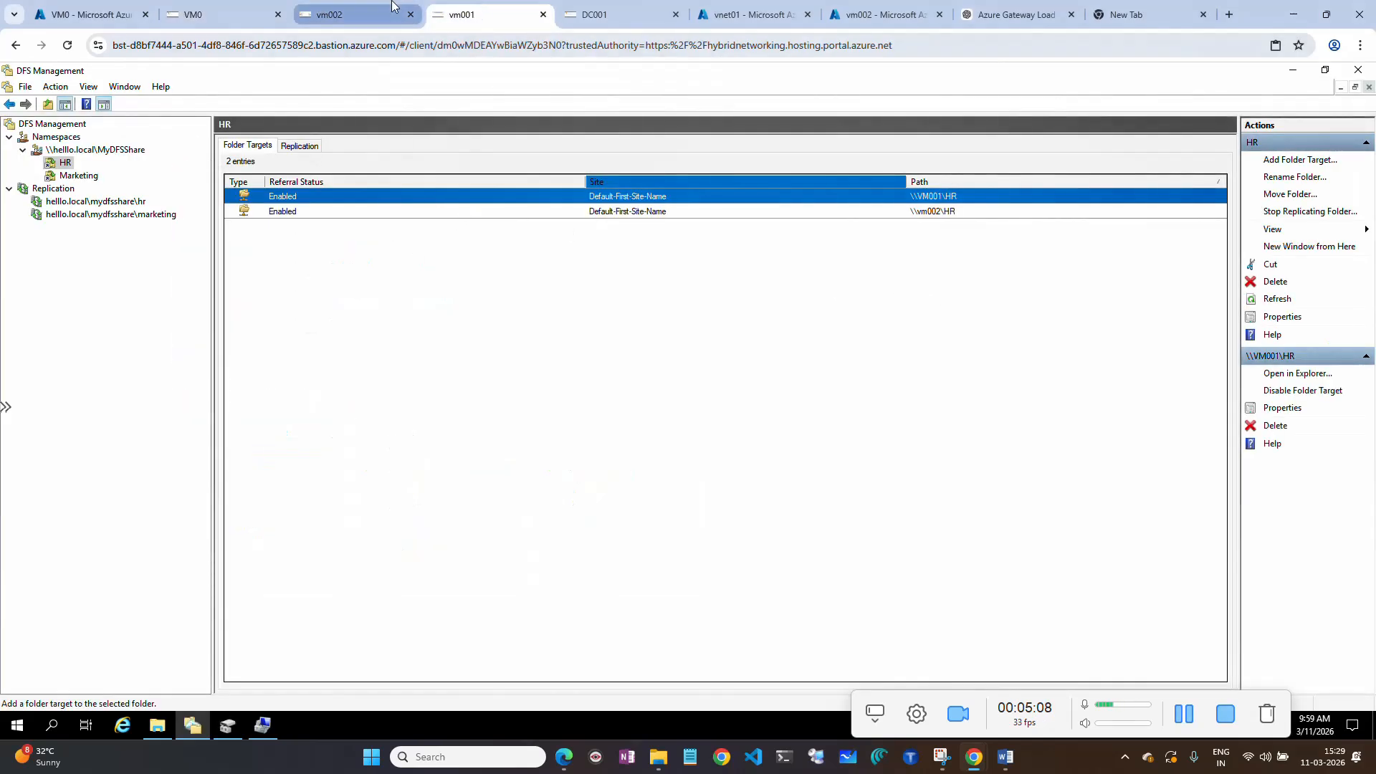
pyautogui.click(920, 412)
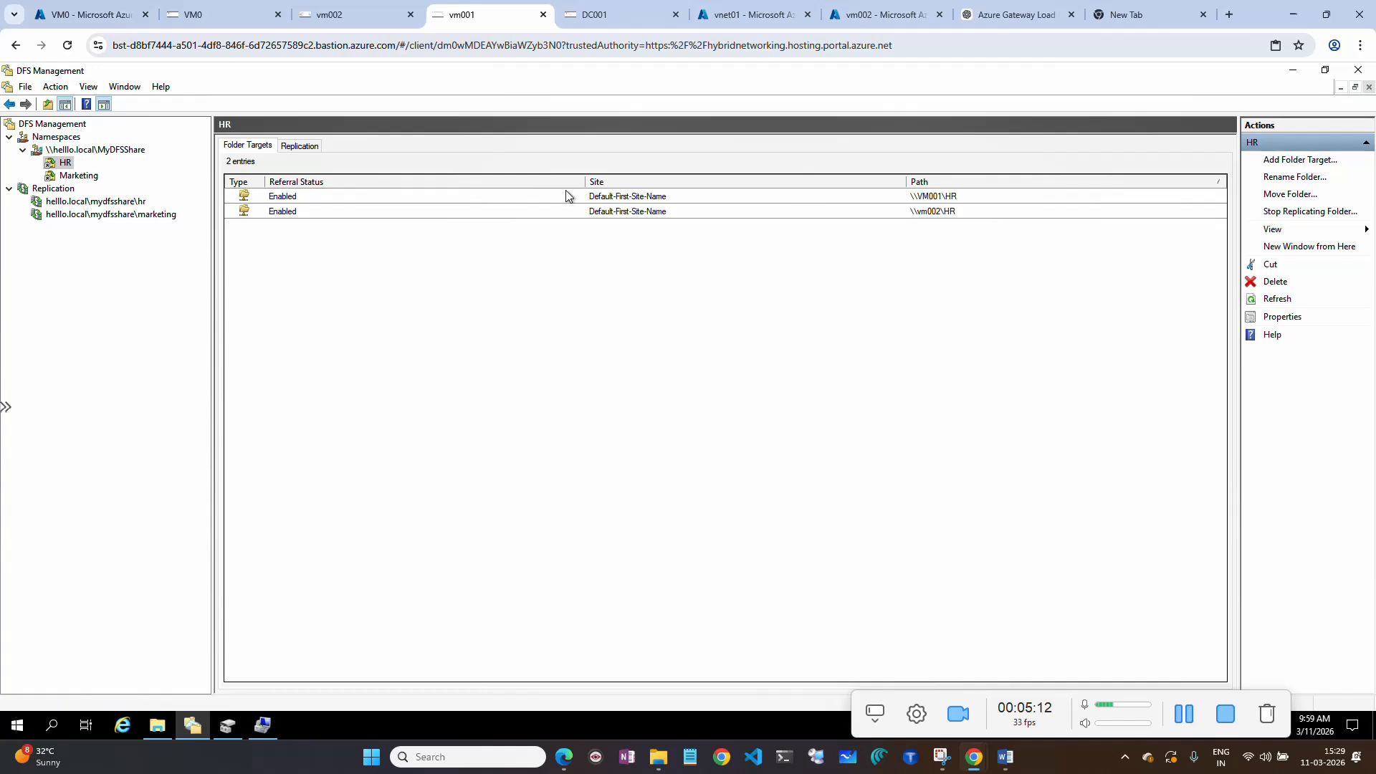
pyautogui.click(1306, 165)
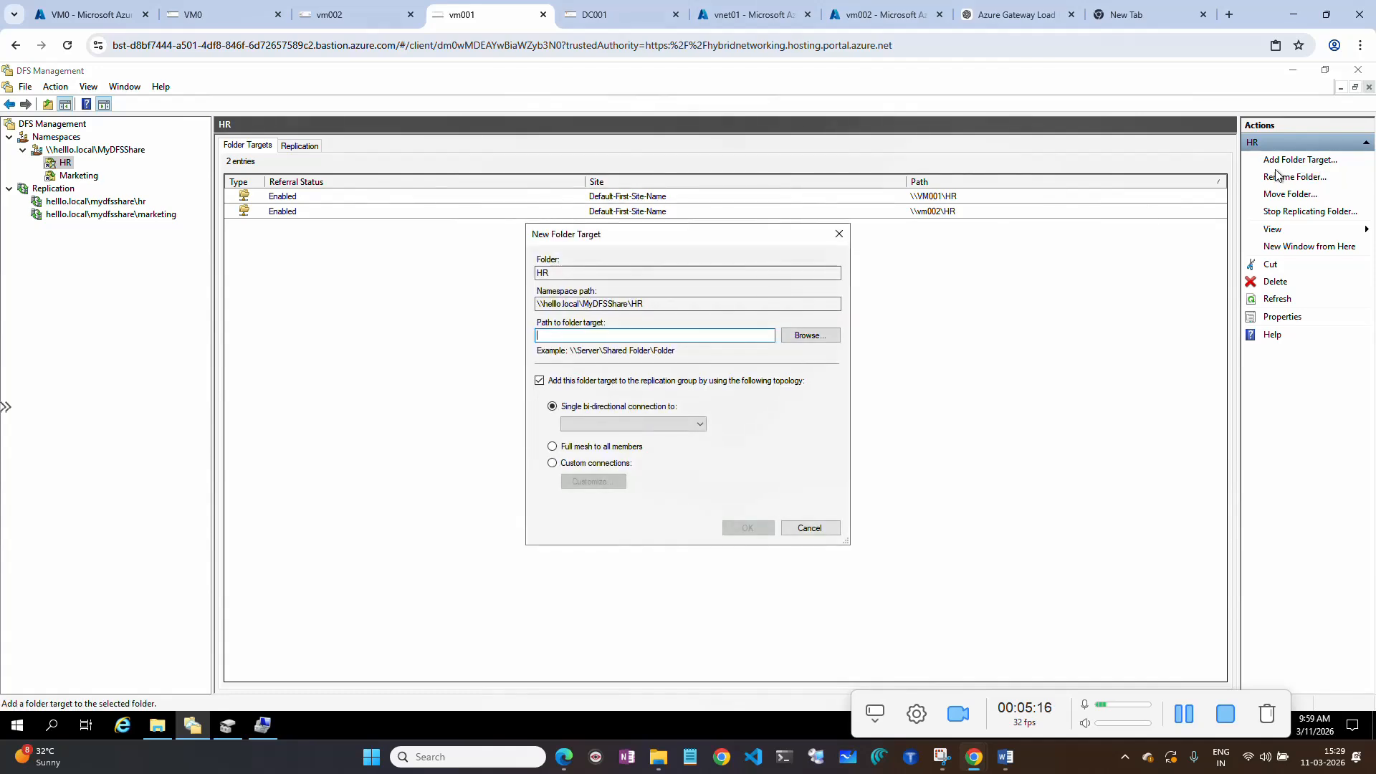
pyautogui.click(818, 339)
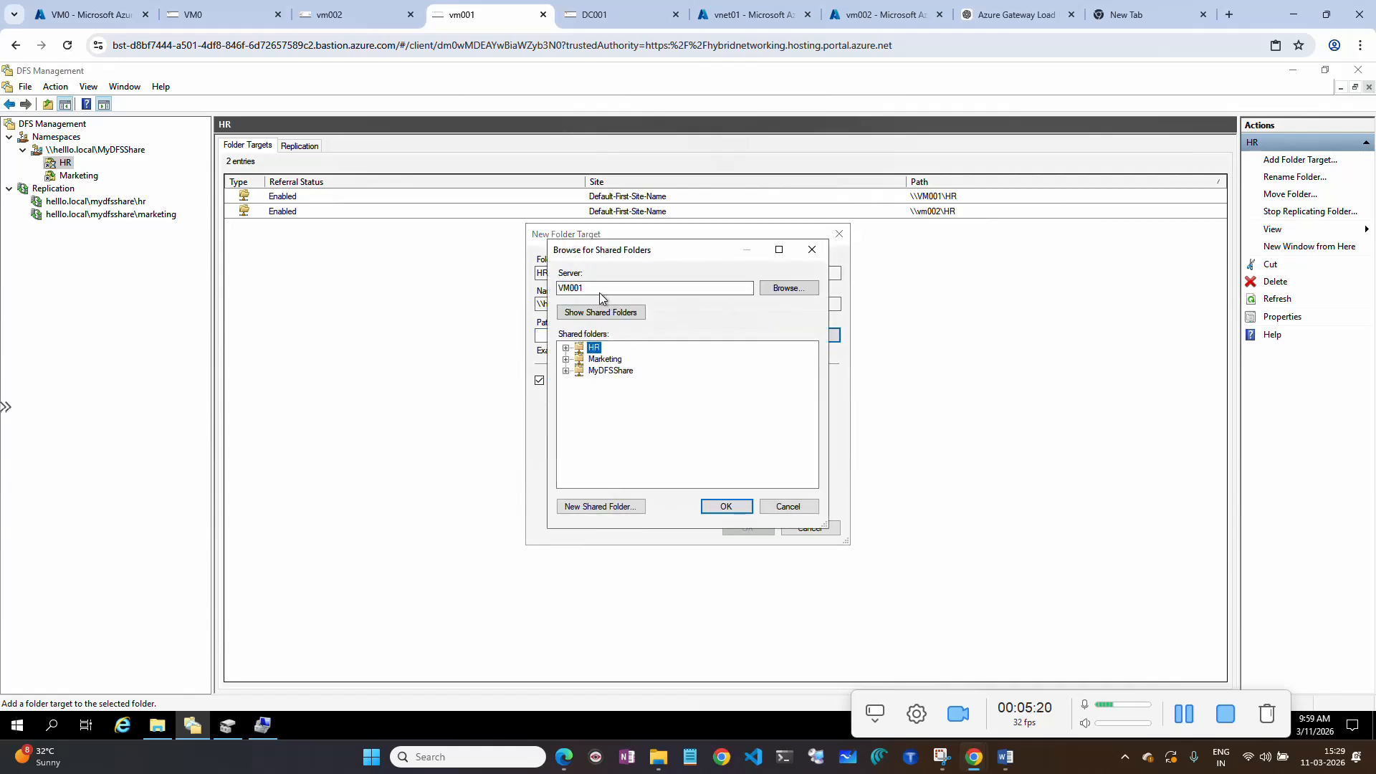
pyautogui.click(789, 288)
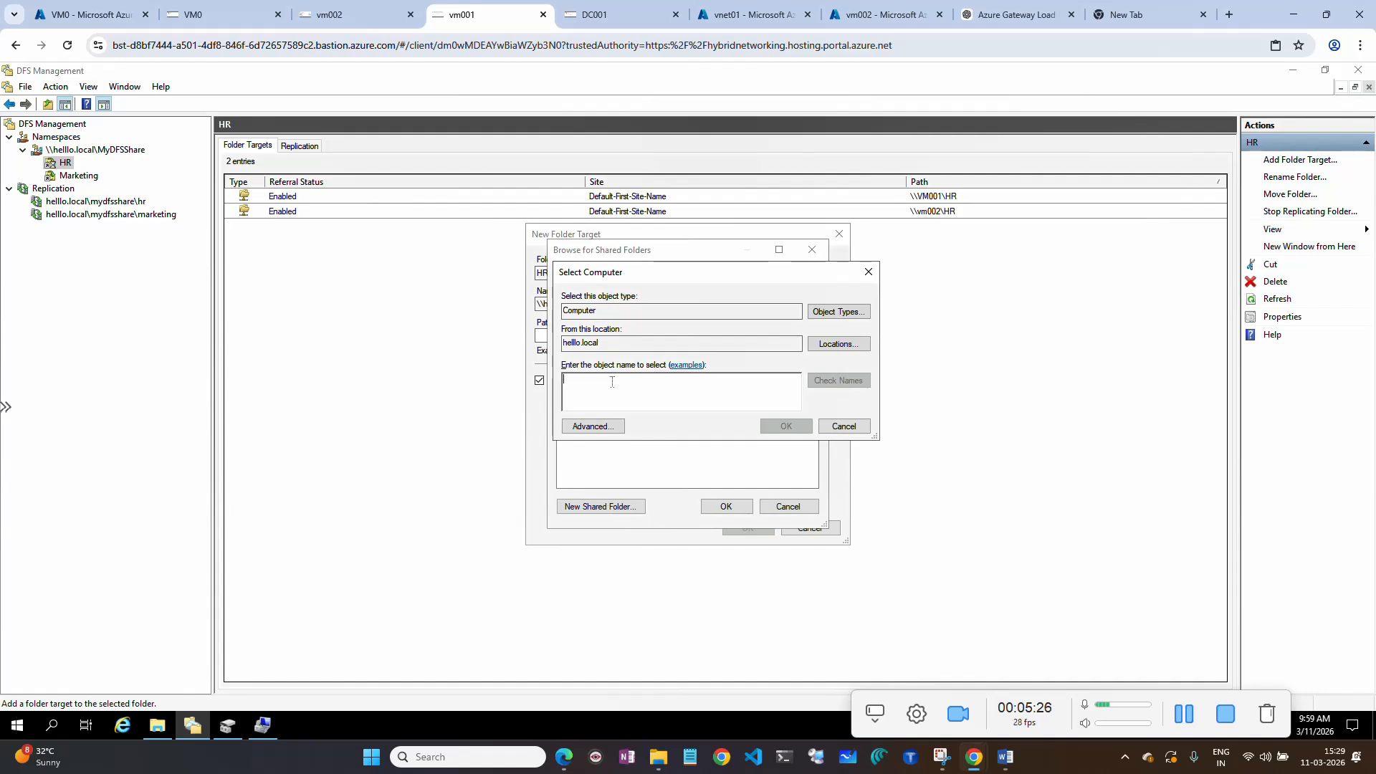
pyautogui.write('VM')
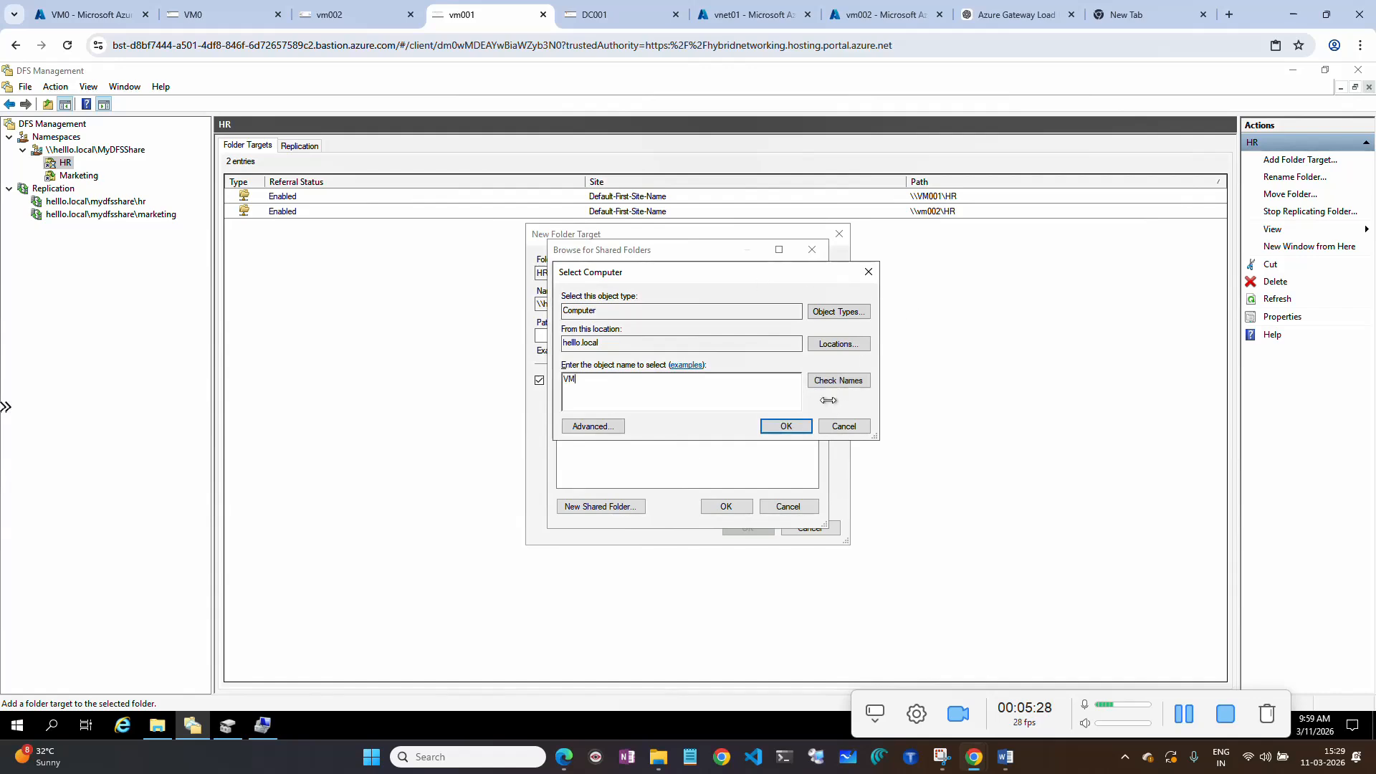
pyautogui.click(839, 380)
pyautogui.click(605, 386)
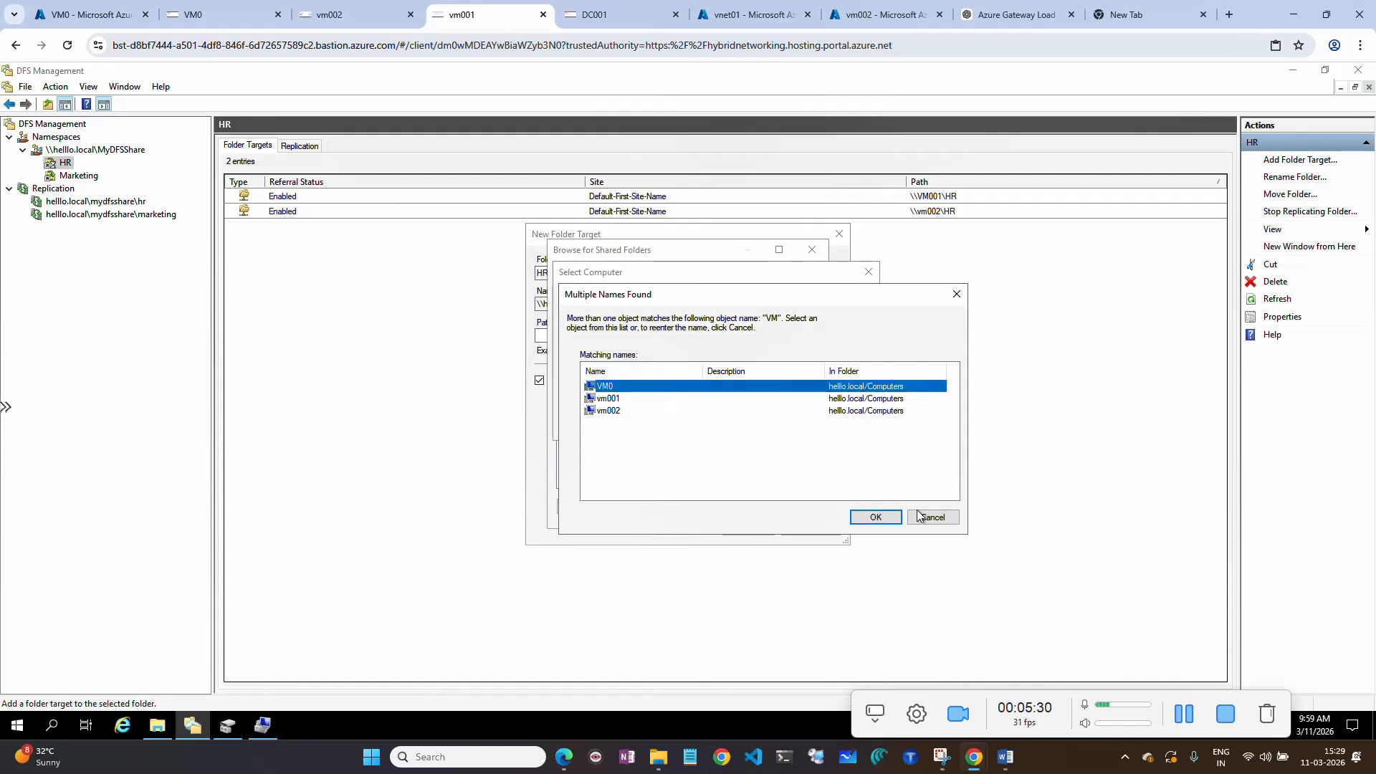
pyautogui.click(876, 517)
pyautogui.click(787, 426)
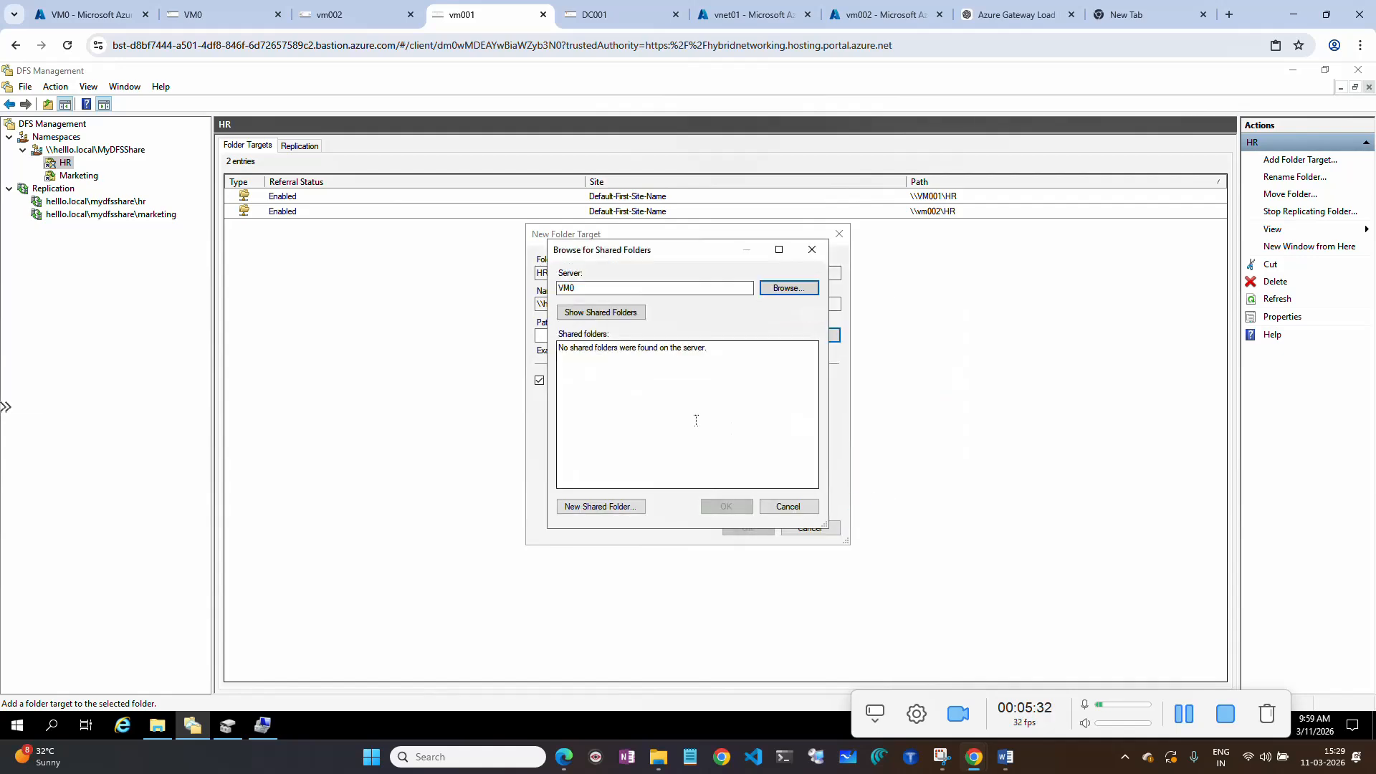
# Start a new shared folder on VM0 with f:\Share01\HR as its local path.
pyautogui.click(638, 506)
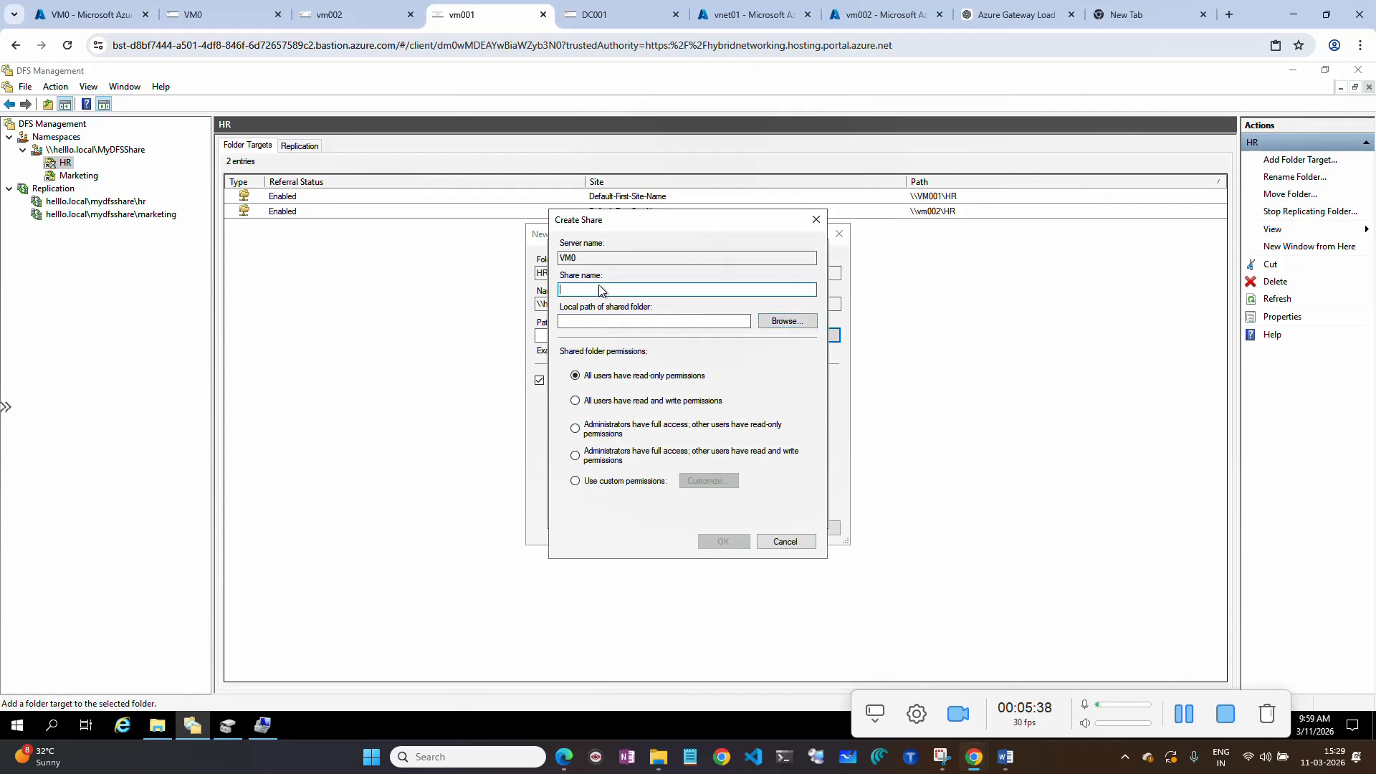
pyautogui.click(787, 321)
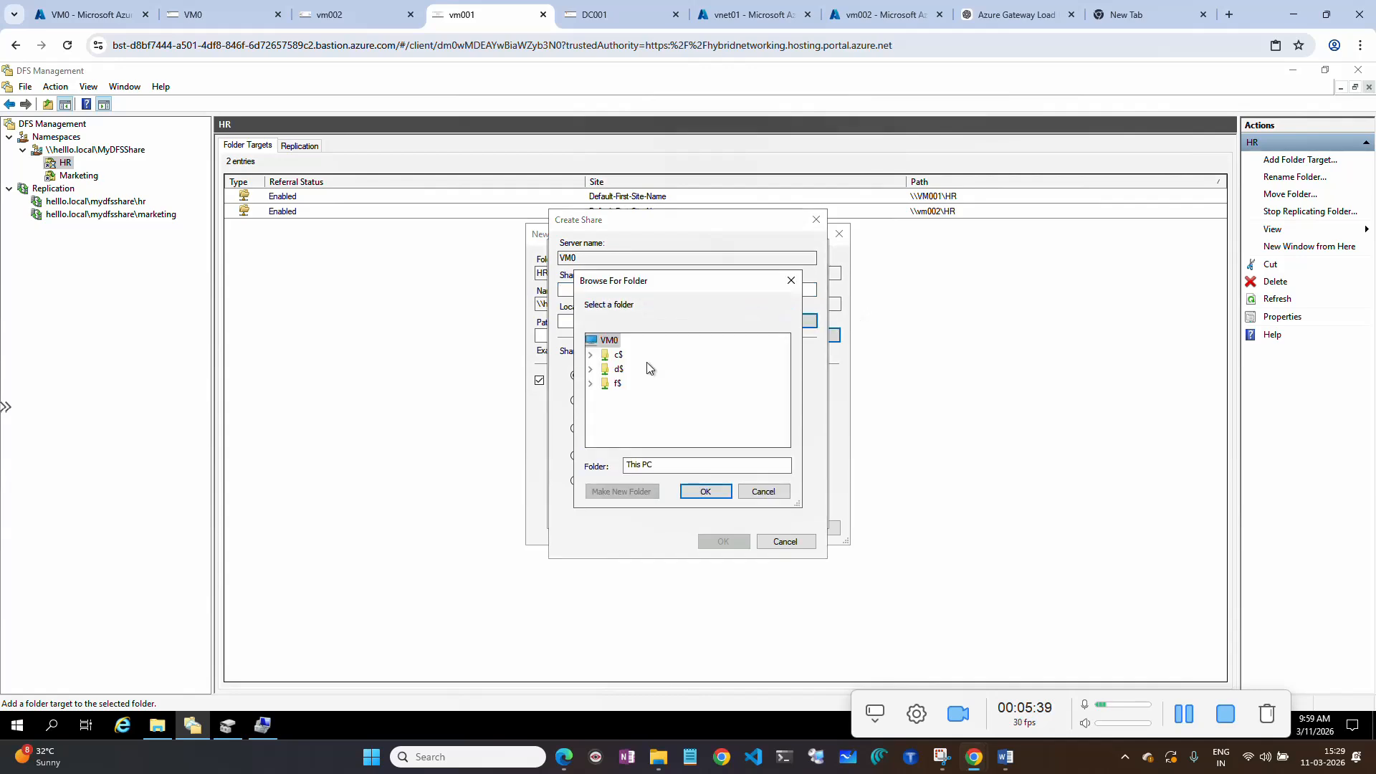
pyautogui.click(590, 383)
pyautogui.click(640, 412)
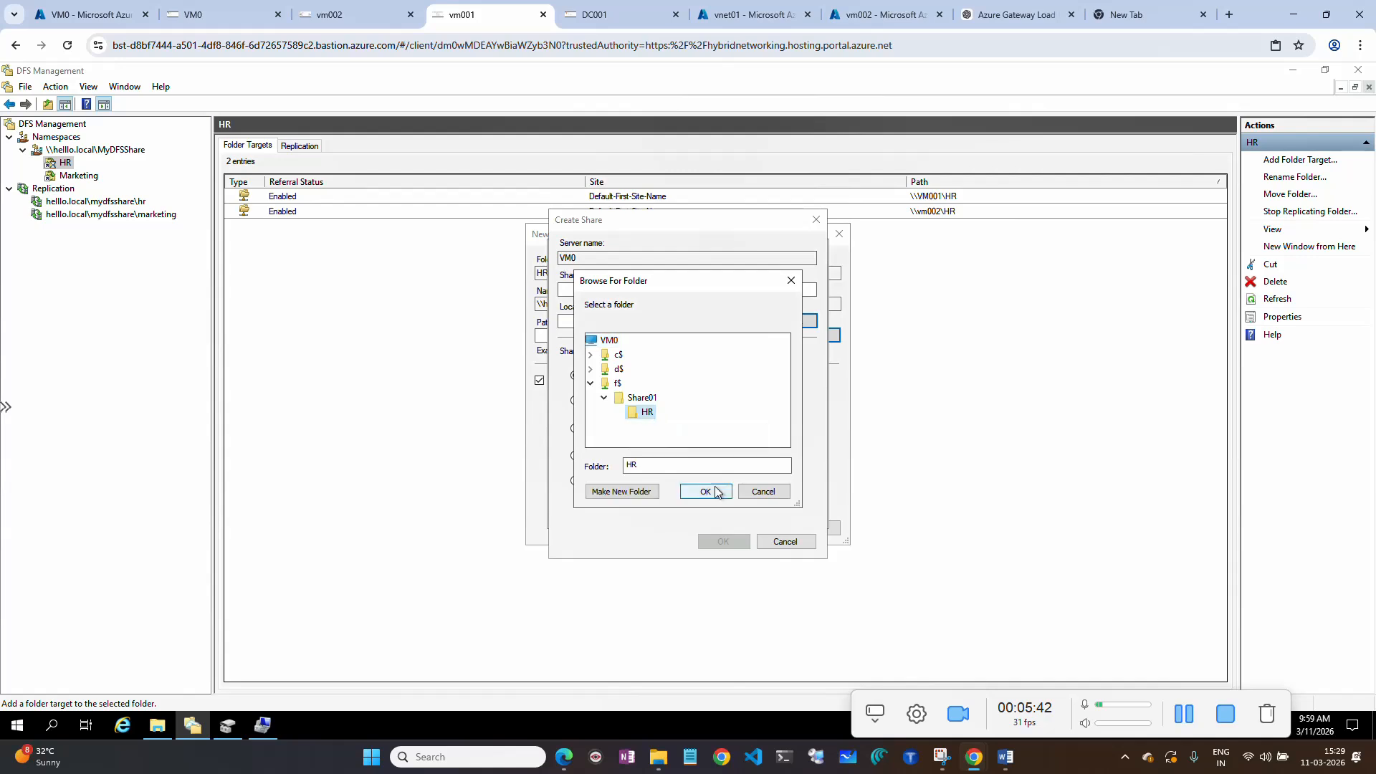
pyautogui.press('Return')
# Name the share HR, grant all users read and write permissions, and use it as the folder target path.
pyautogui.click(603, 290)
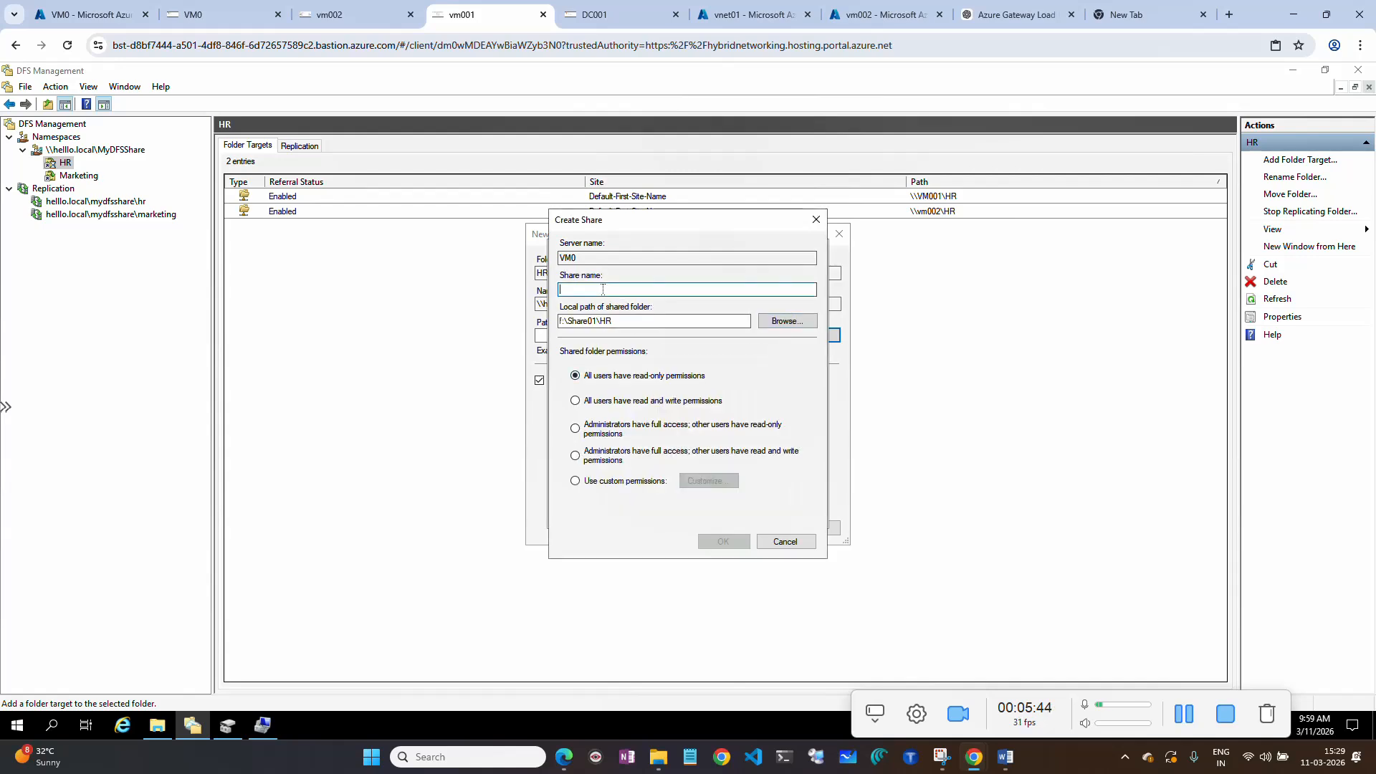
pyautogui.write('HR')
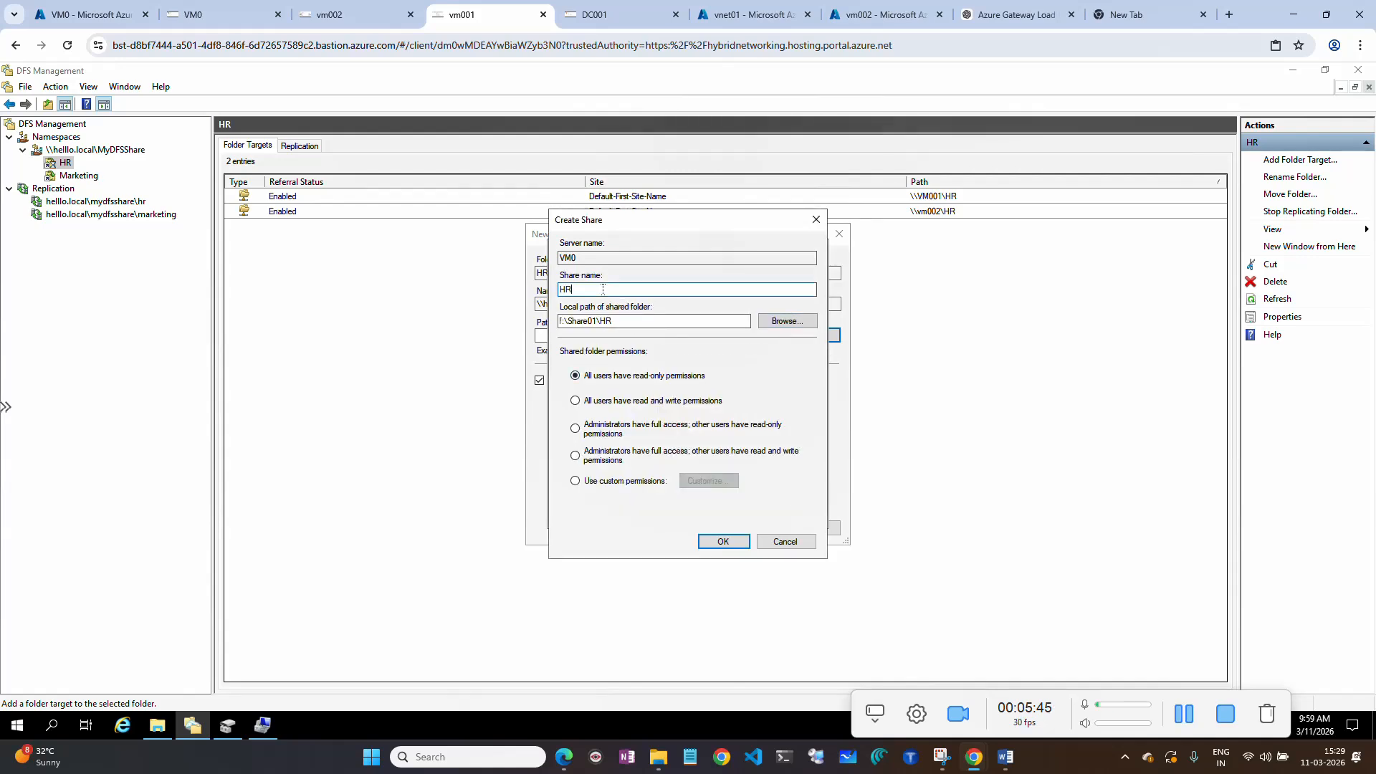
pyautogui.click(643, 401)
pyautogui.click(724, 542)
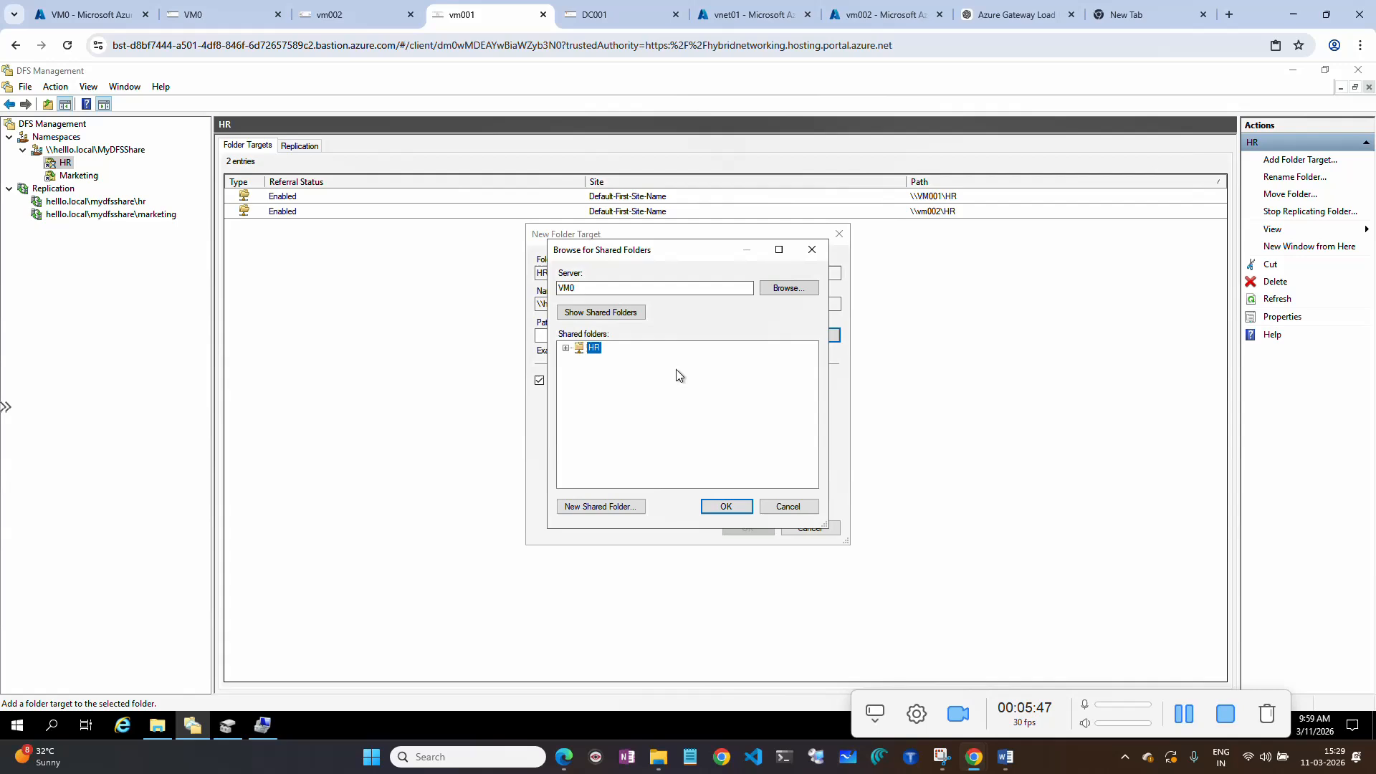
pyautogui.click(739, 508)
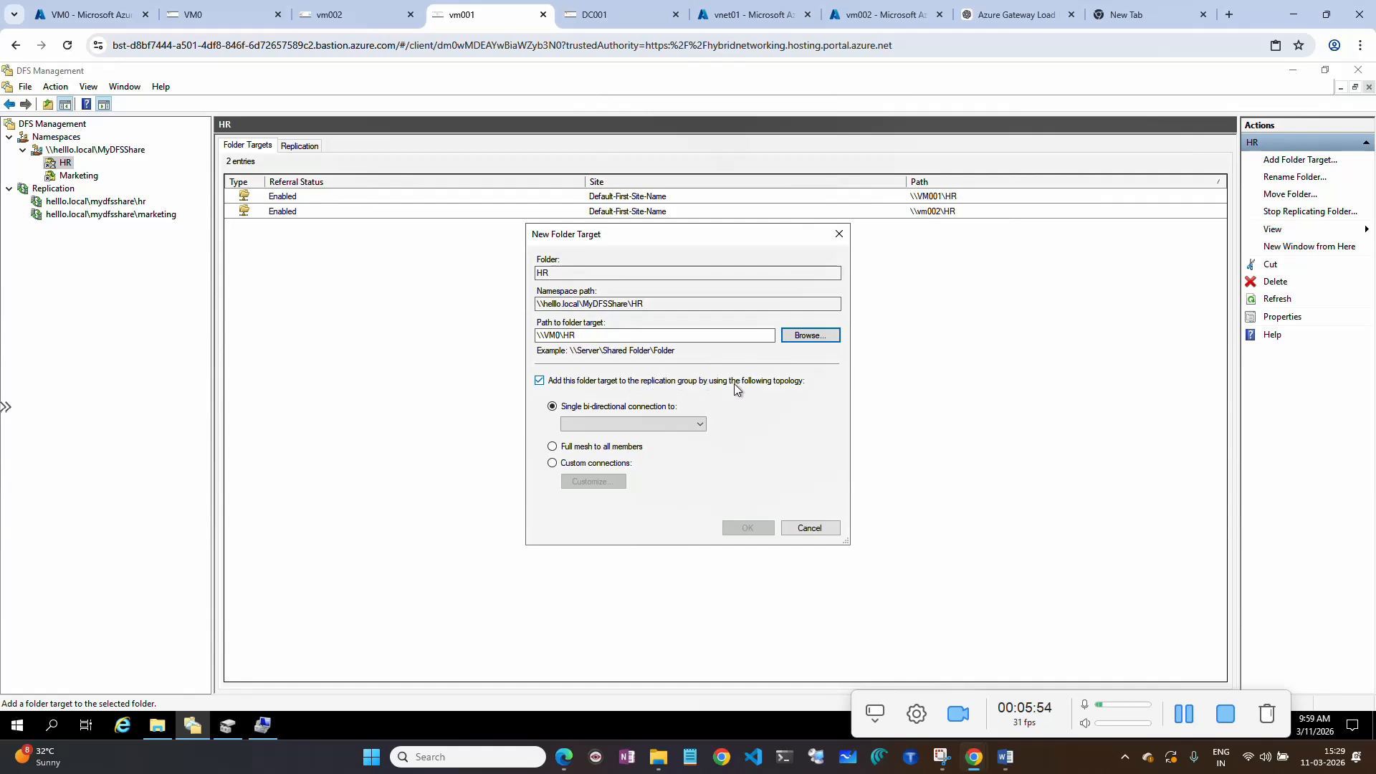
pyautogui.click(657, 338)
pyautogui.click(608, 450)
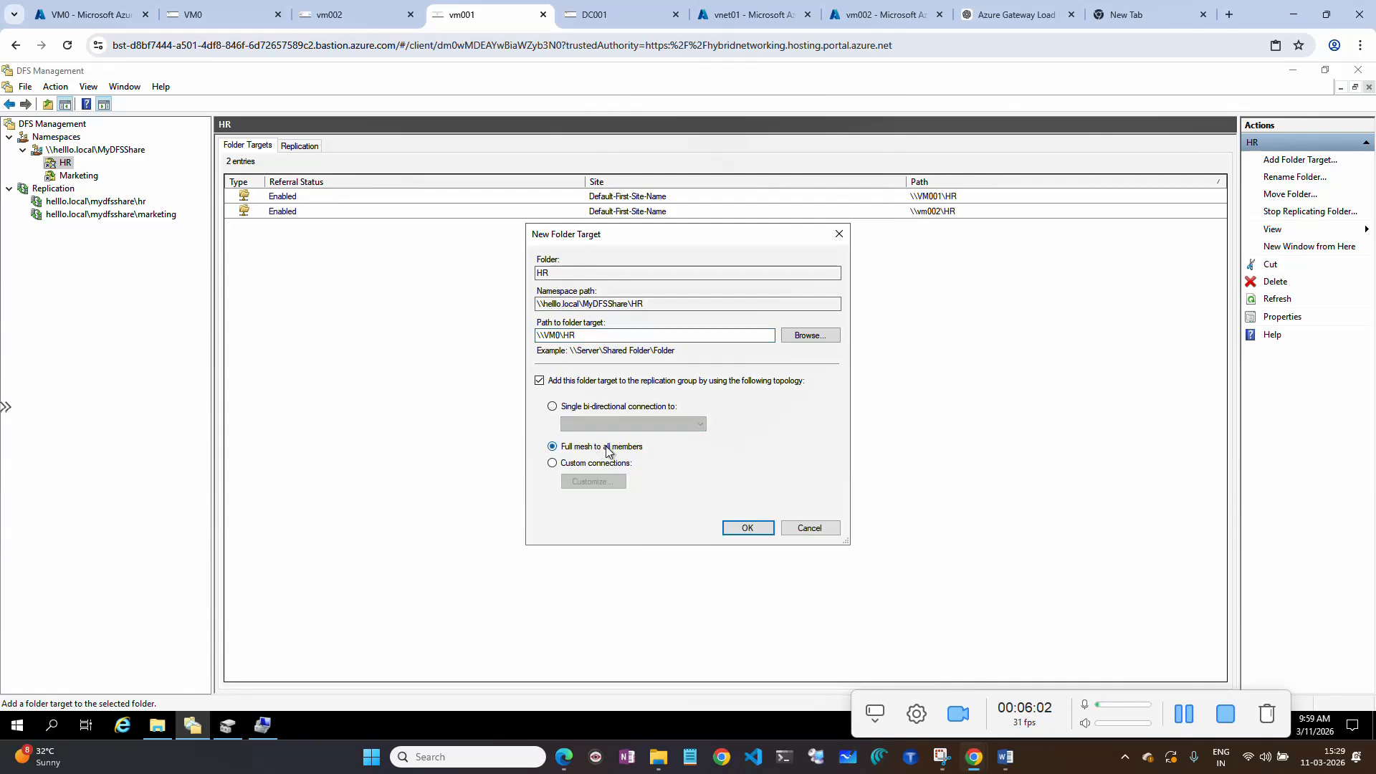
pyautogui.click(608, 408)
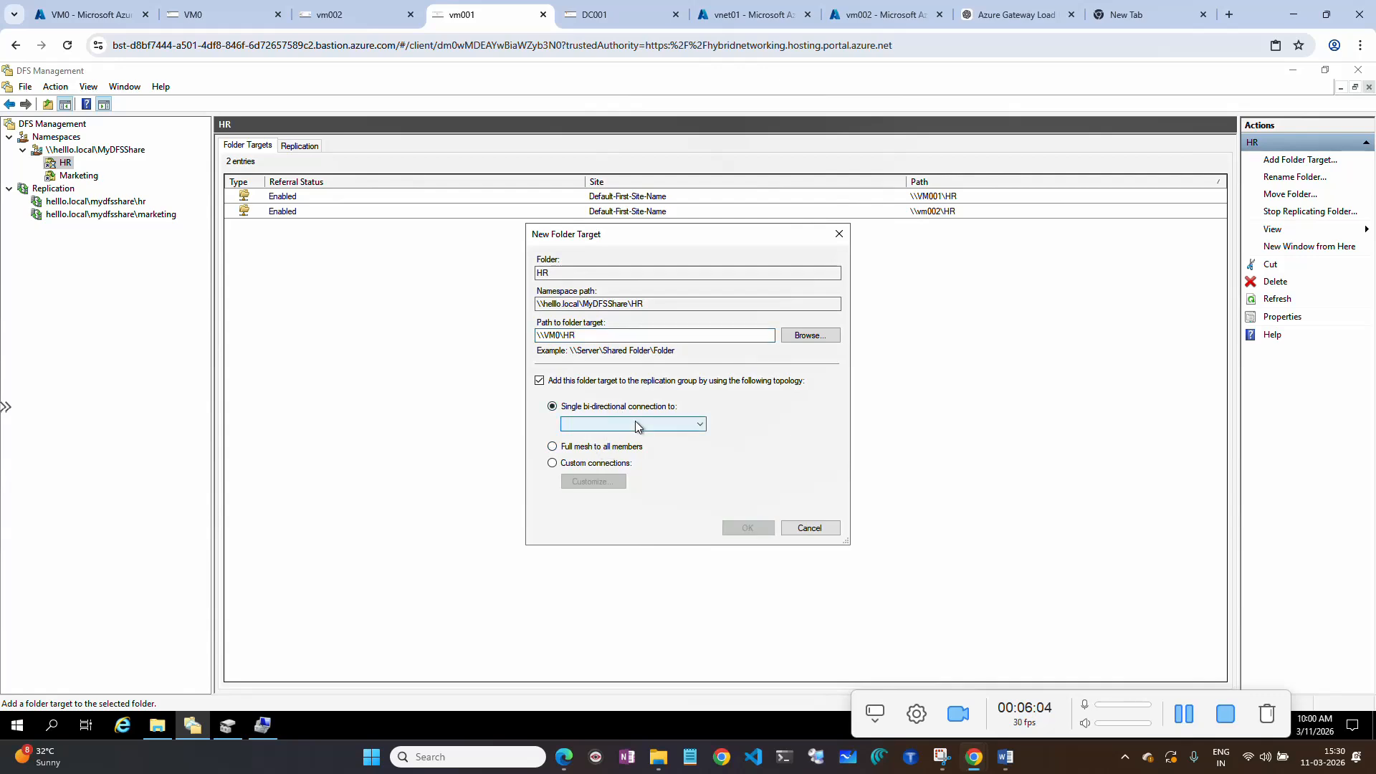
pyautogui.click(634, 423)
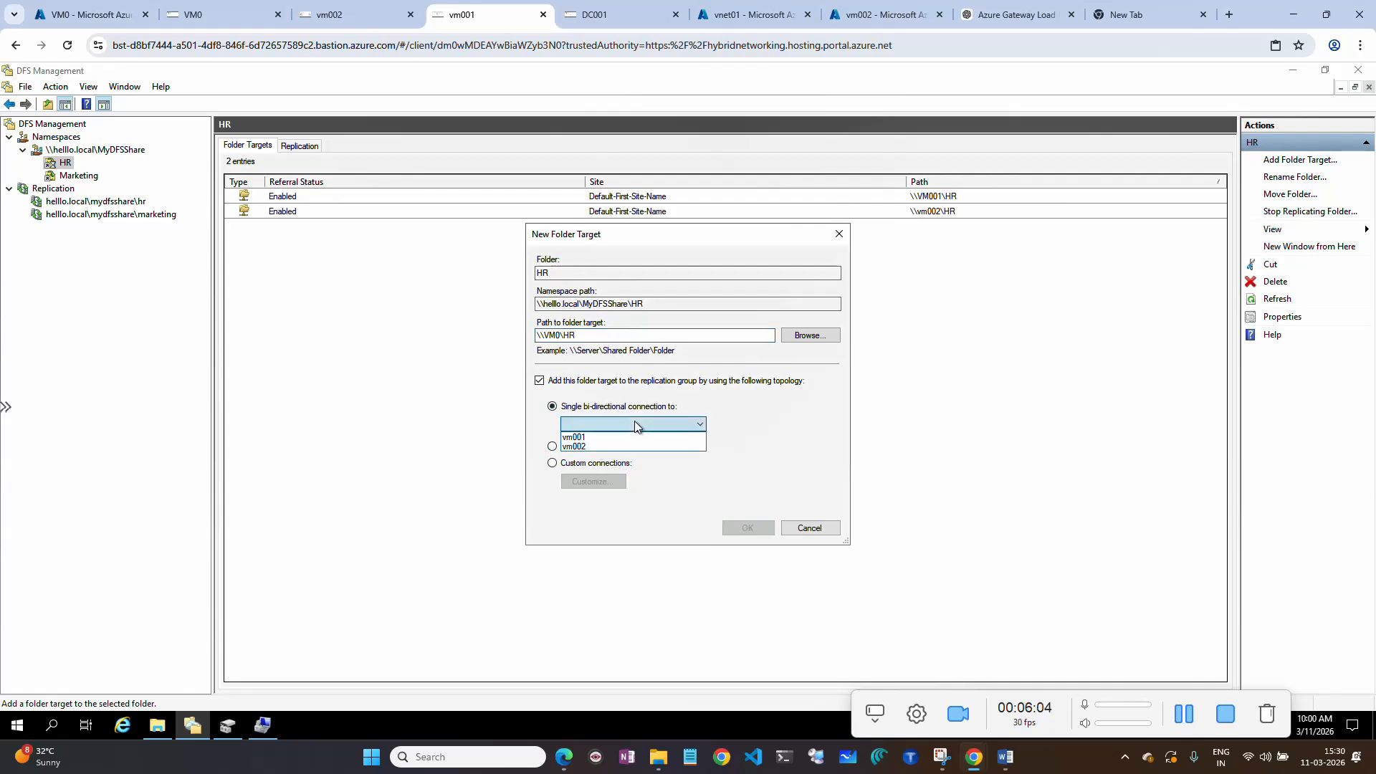
pyautogui.click(580, 437)
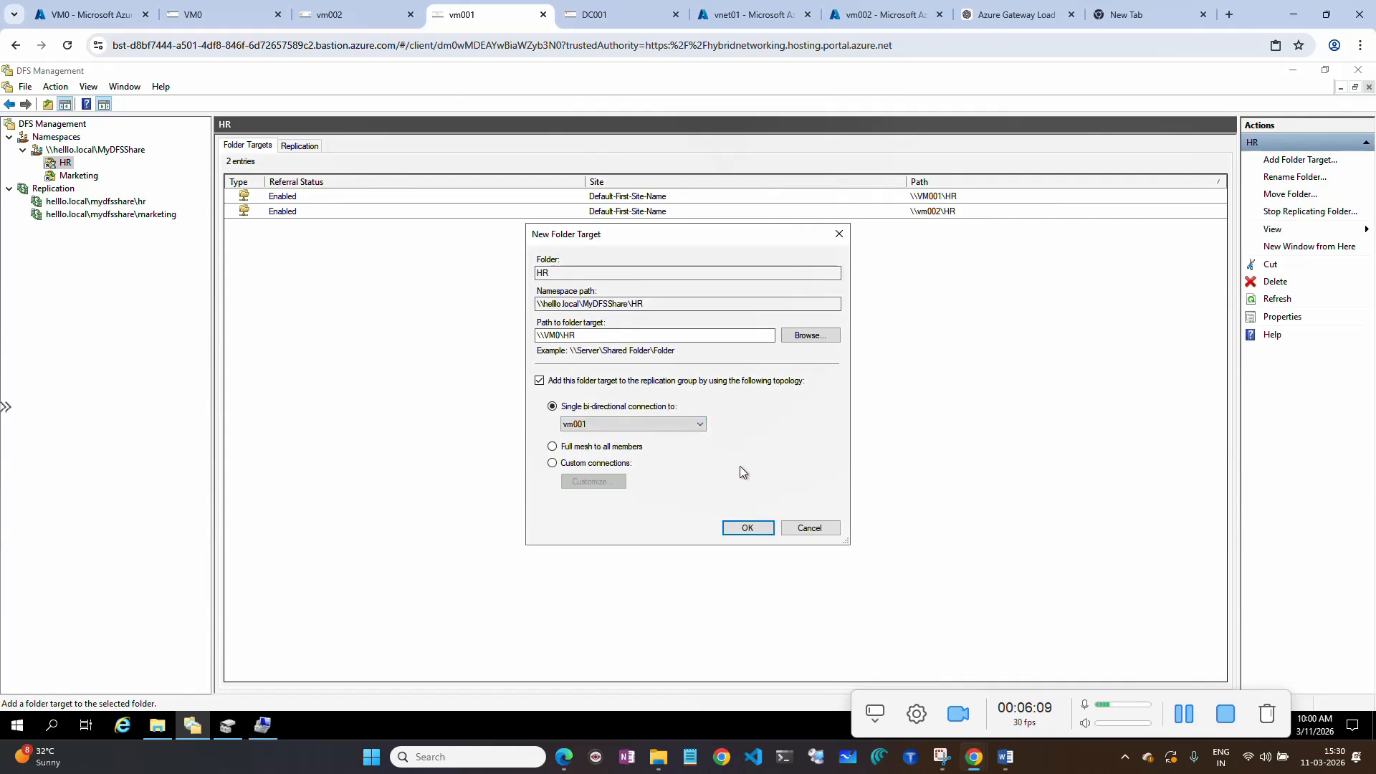
# Add the \\VM0\HR folder target to the replication group with a full mesh to all members.
pyautogui.click(628, 450)
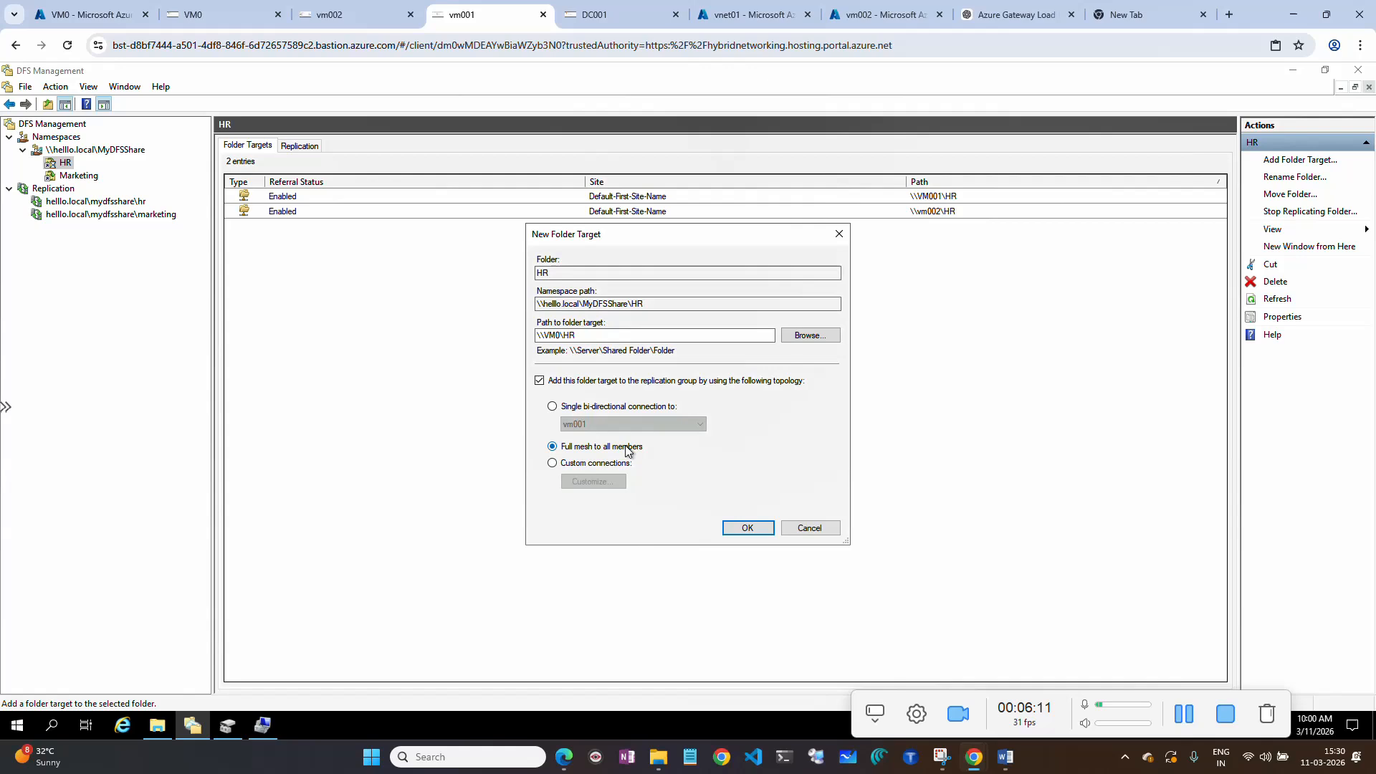
pyautogui.click(748, 529)
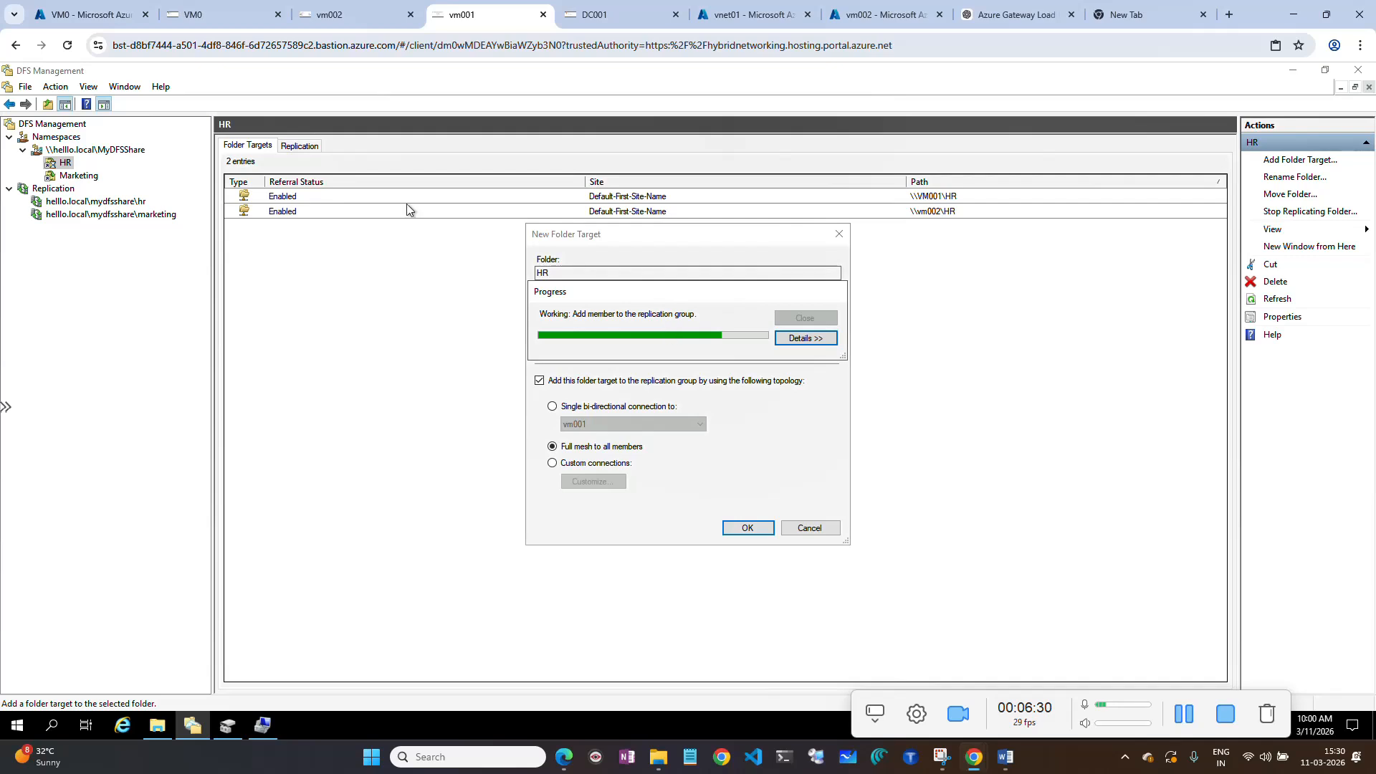
# Check the HR folder in the VM0 session and the HR replication group's memberships in the vm001 session.
pyautogui.click(215, 15)
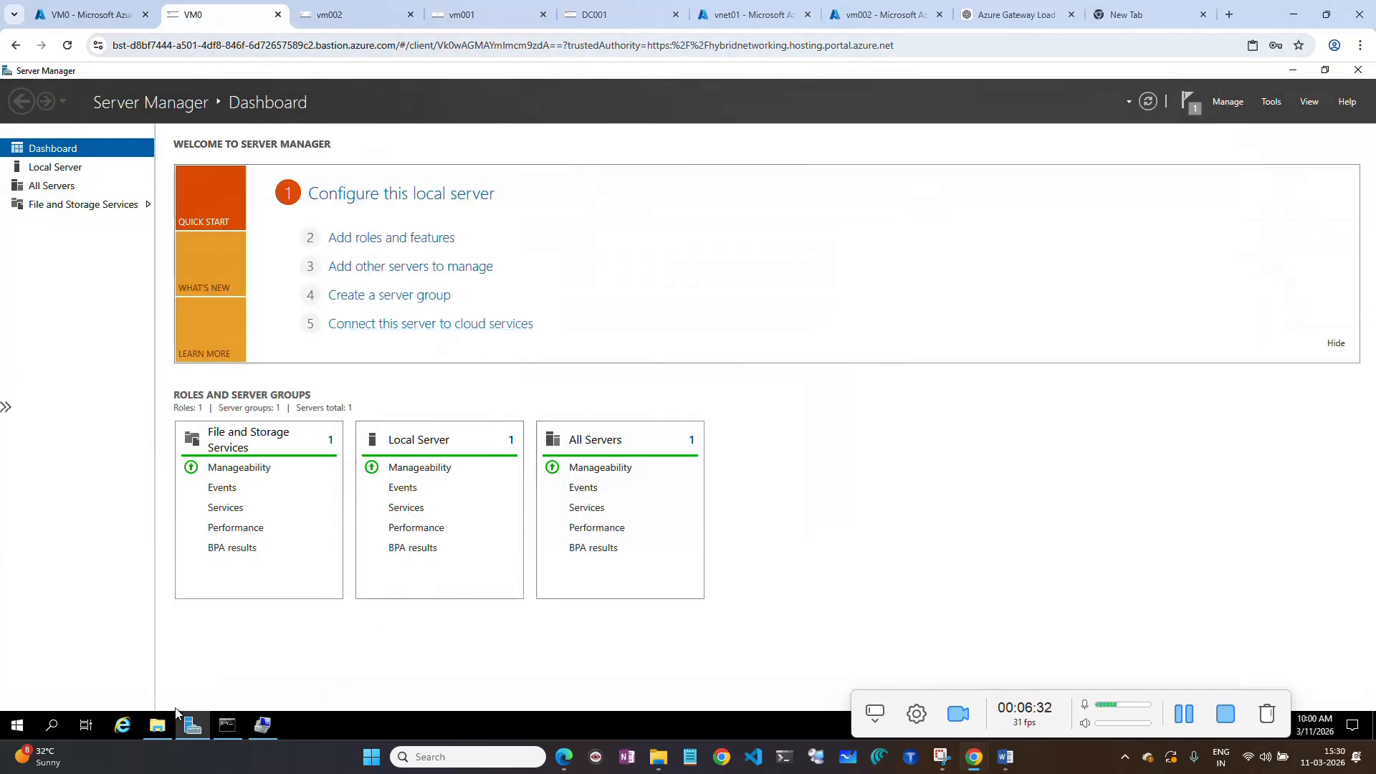
pyautogui.click(158, 726)
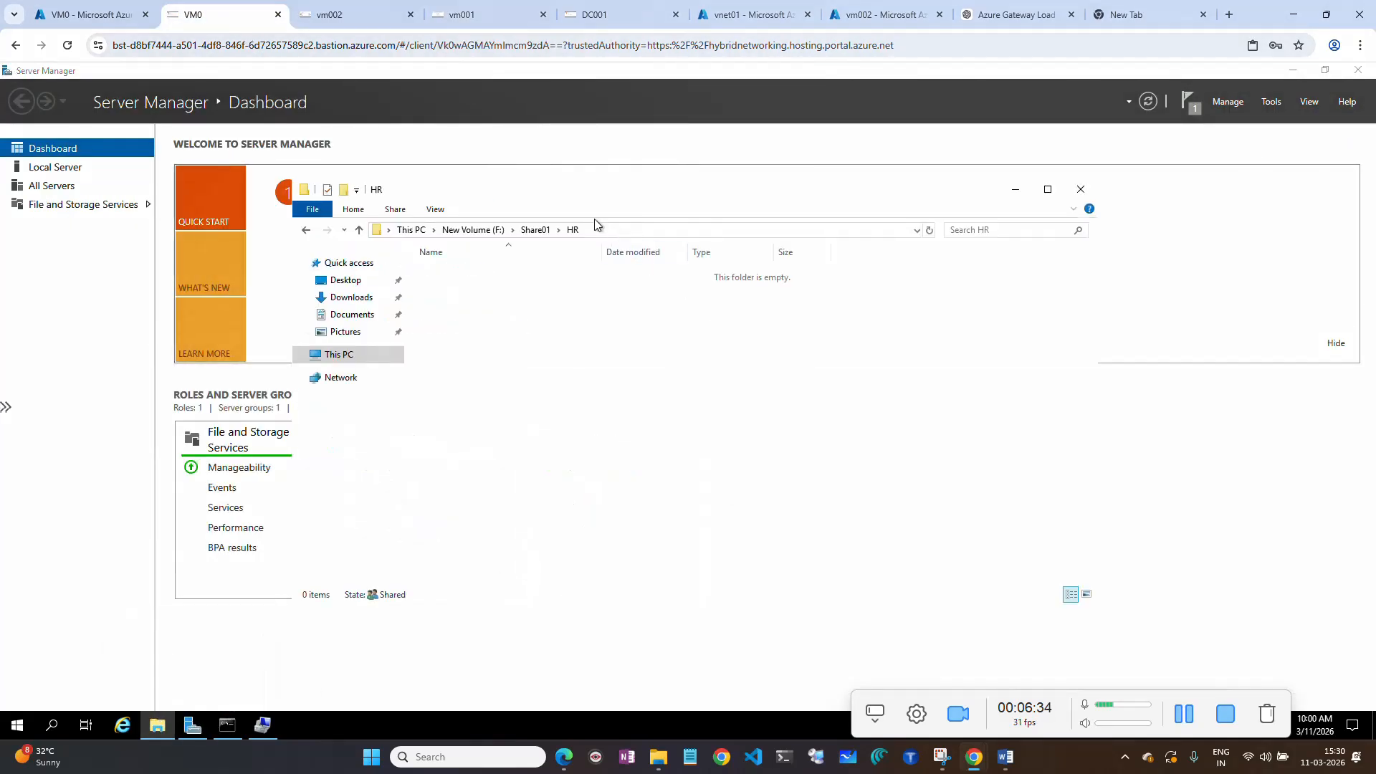
pyautogui.click(463, 14)
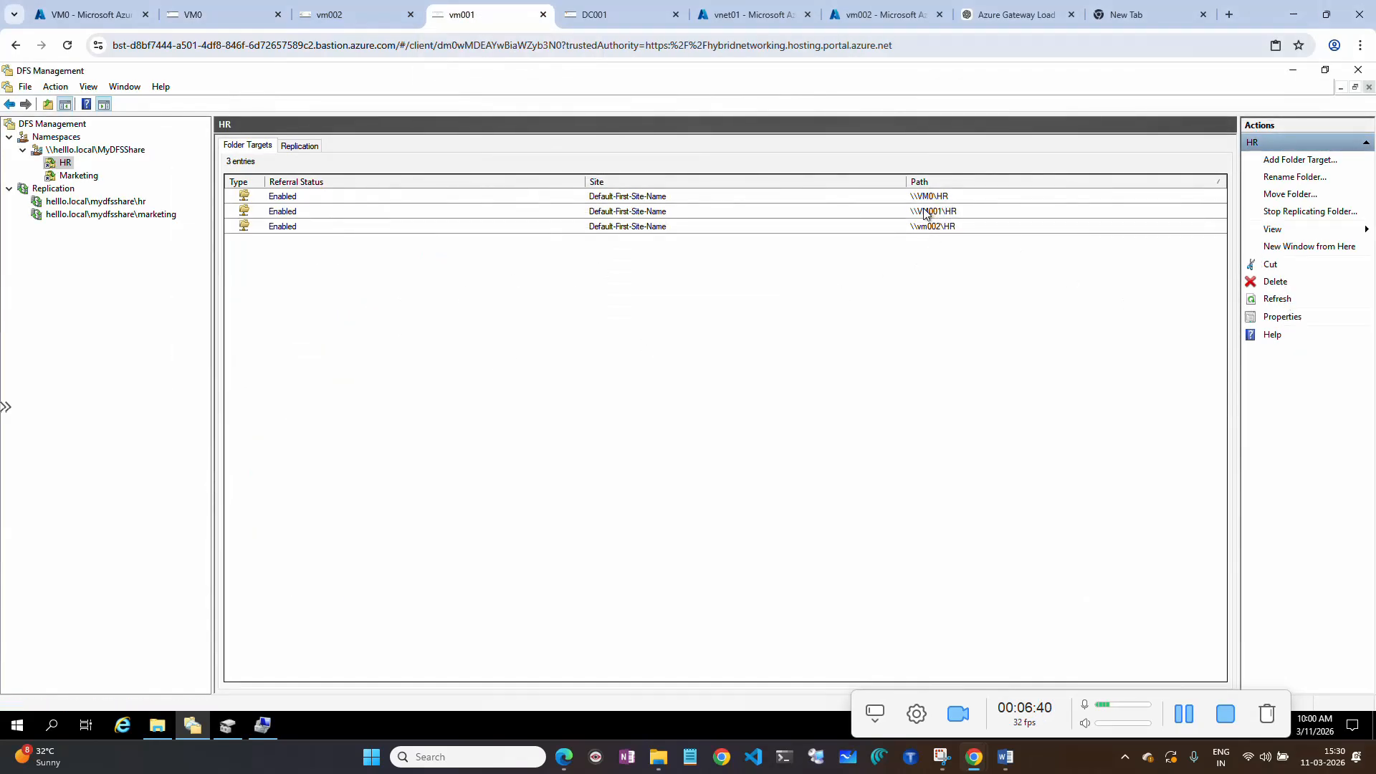
pyautogui.click(131, 202)
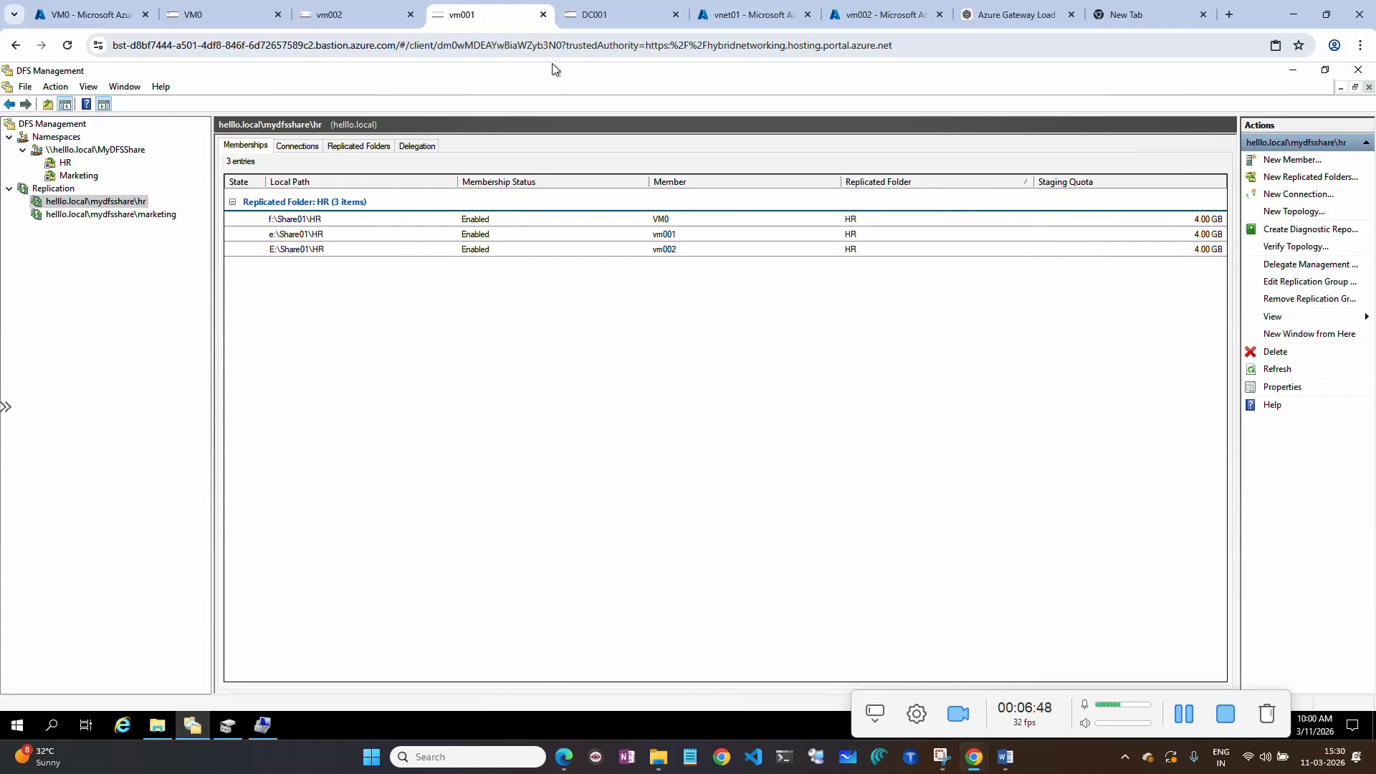
pyautogui.click(1186, 719)
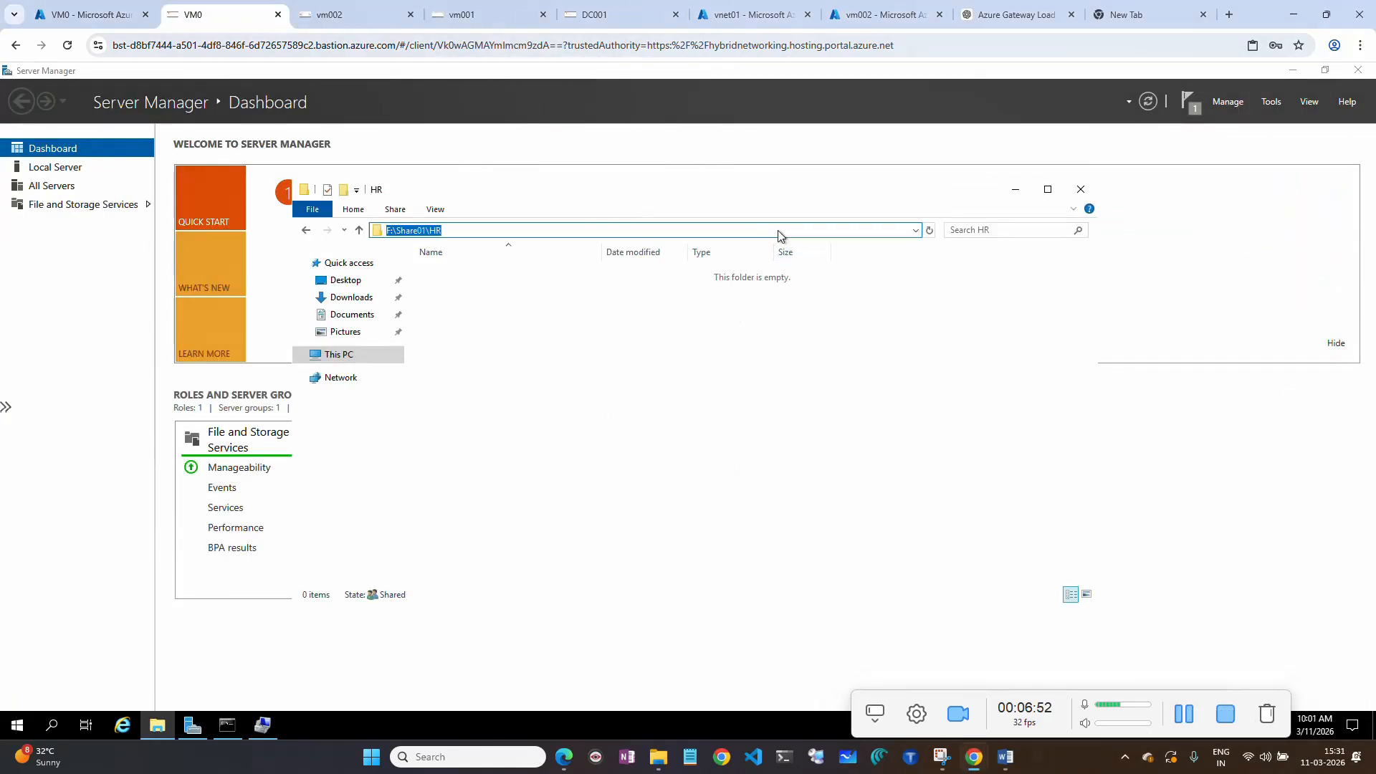
pyautogui.press('Escape')
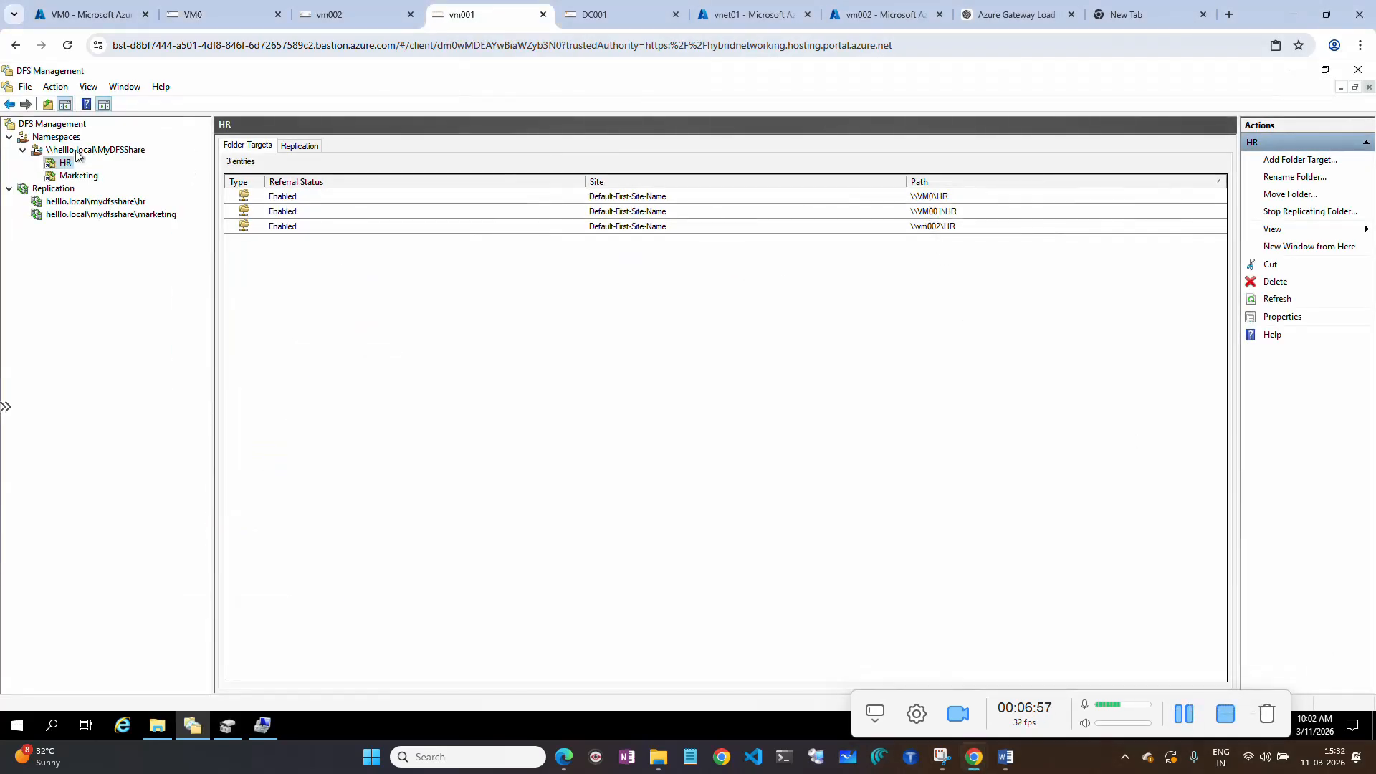
# In the vm001 session, review each HR folder target and each member of the HR replication group.
pyautogui.click(924, 197)
pyautogui.click(924, 212)
pyautogui.click(924, 227)
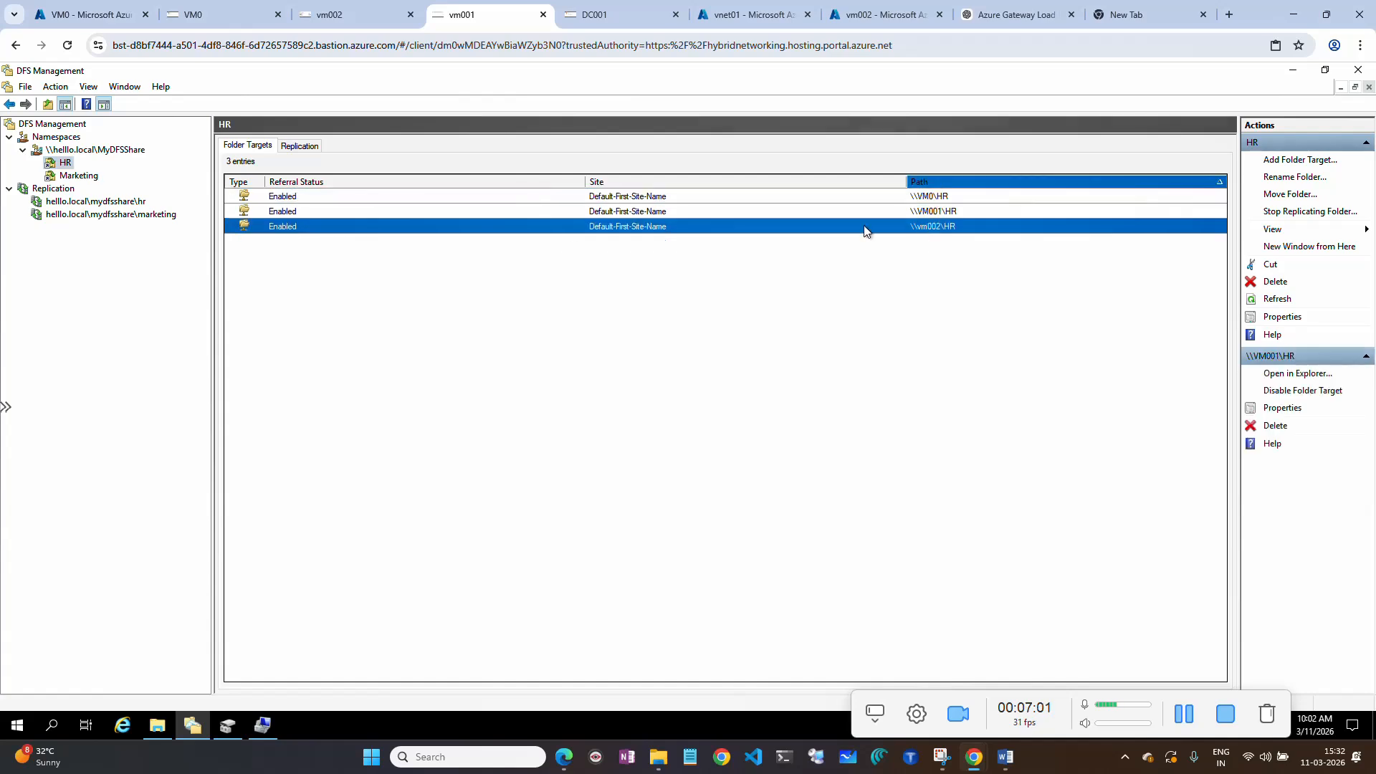
pyautogui.click(55, 204)
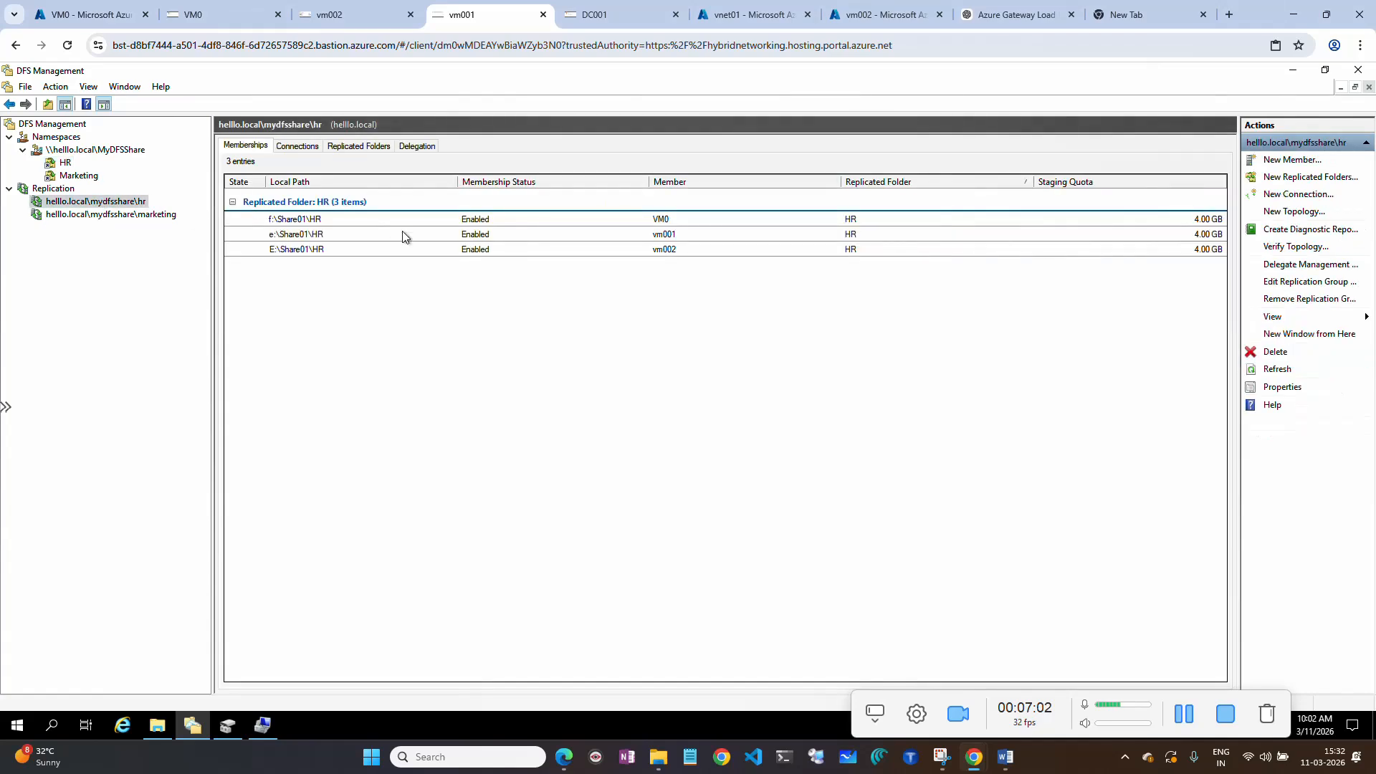
pyautogui.click(512, 222)
pyautogui.click(519, 235)
pyautogui.click(532, 251)
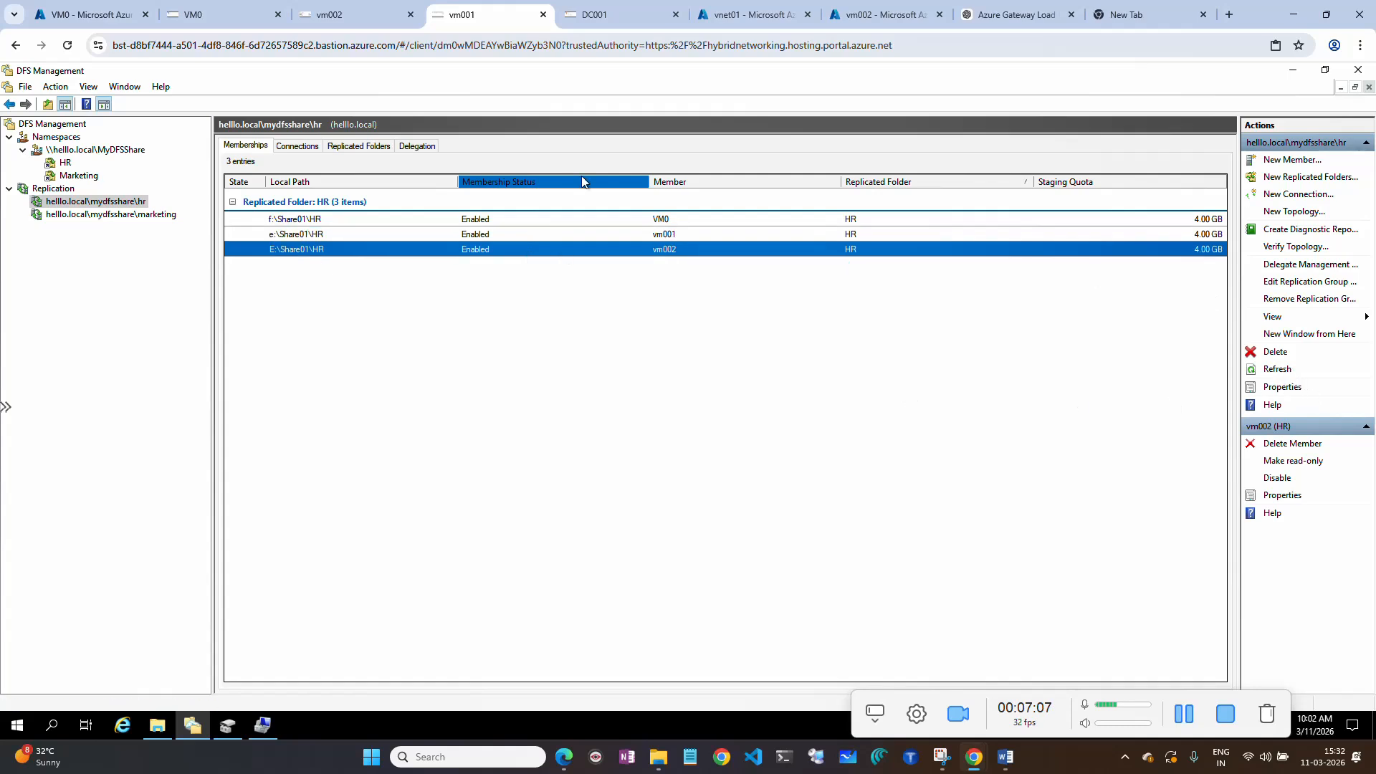
# Switch to the VM0 session and check the HR folder's contents and its location on New Volume (F:).
pyautogui.click(237, 15)
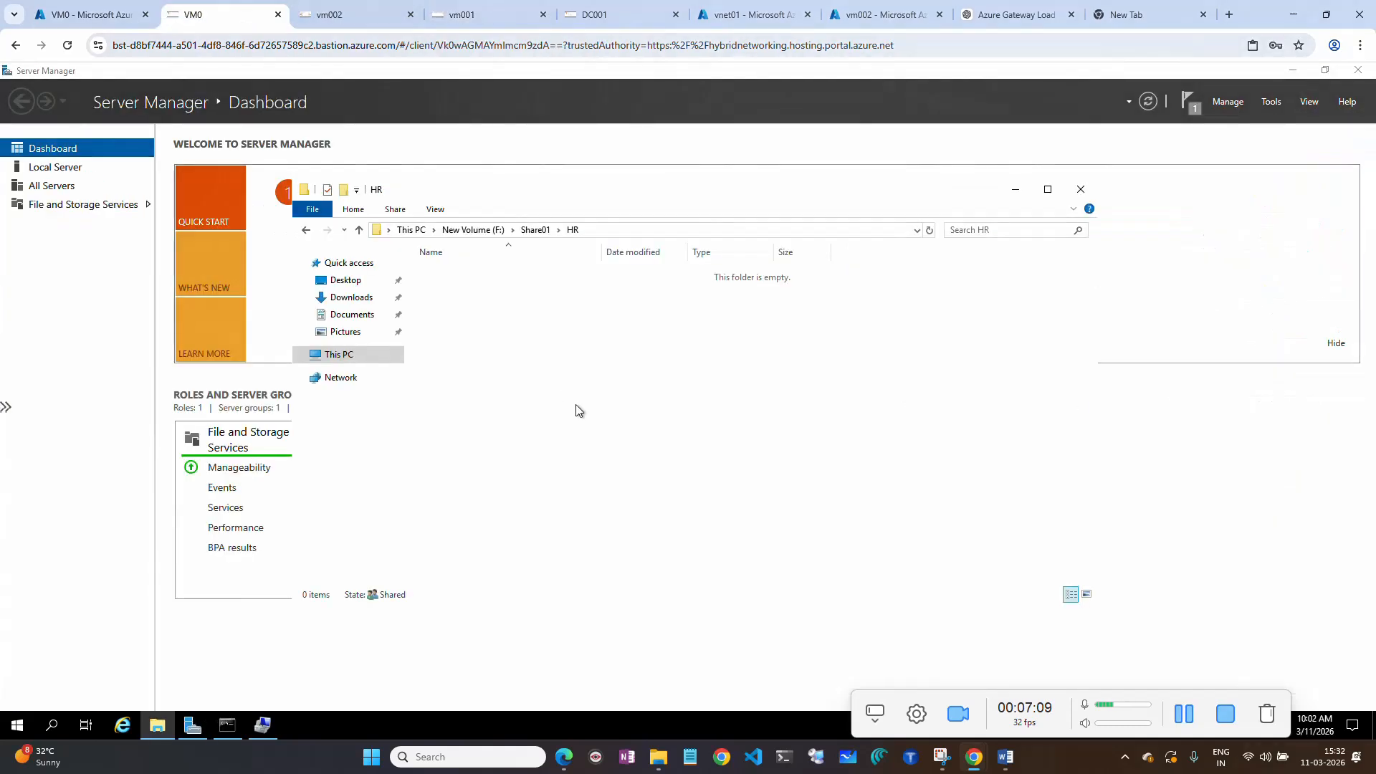
pyautogui.click(694, 230)
pyautogui.press('Escape')
pyautogui.click(473, 230)
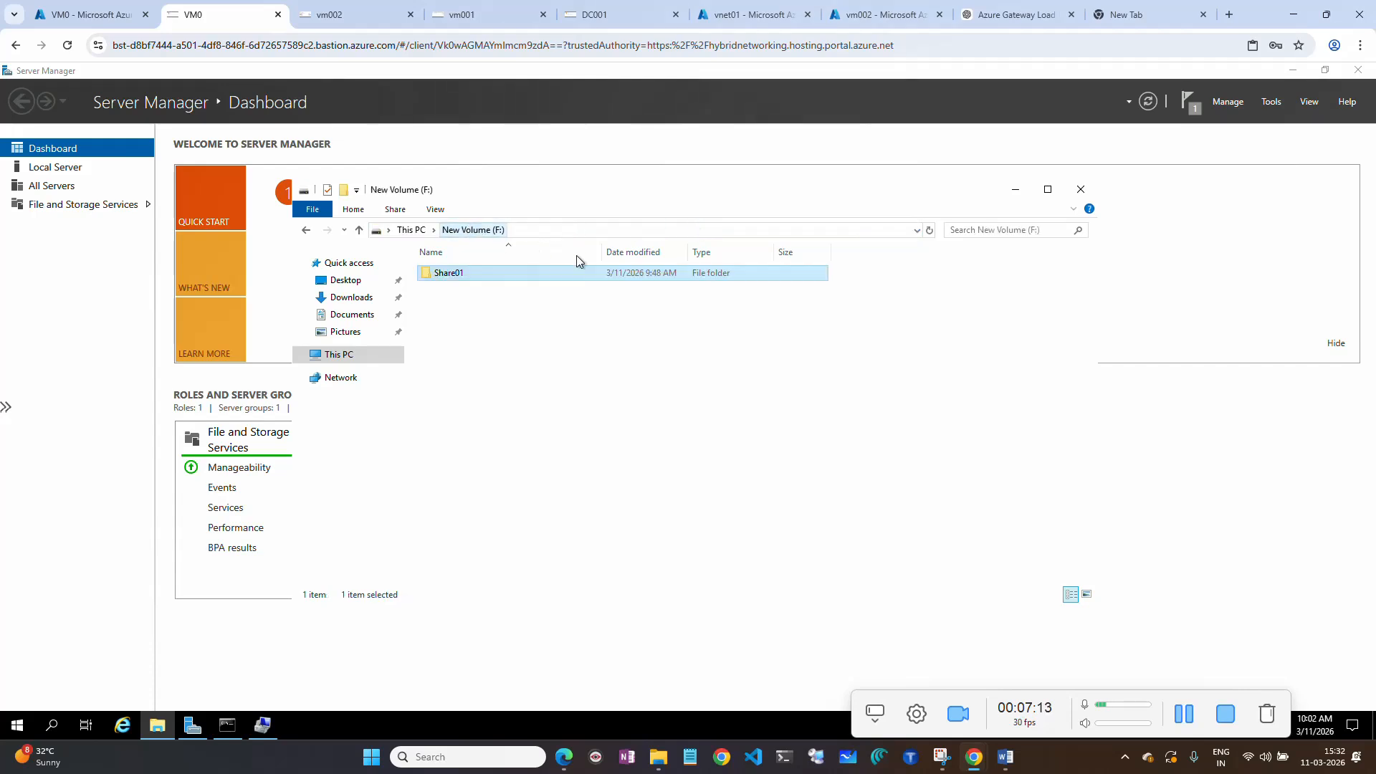
pyautogui.click(416, 231)
pyautogui.click(1184, 713)
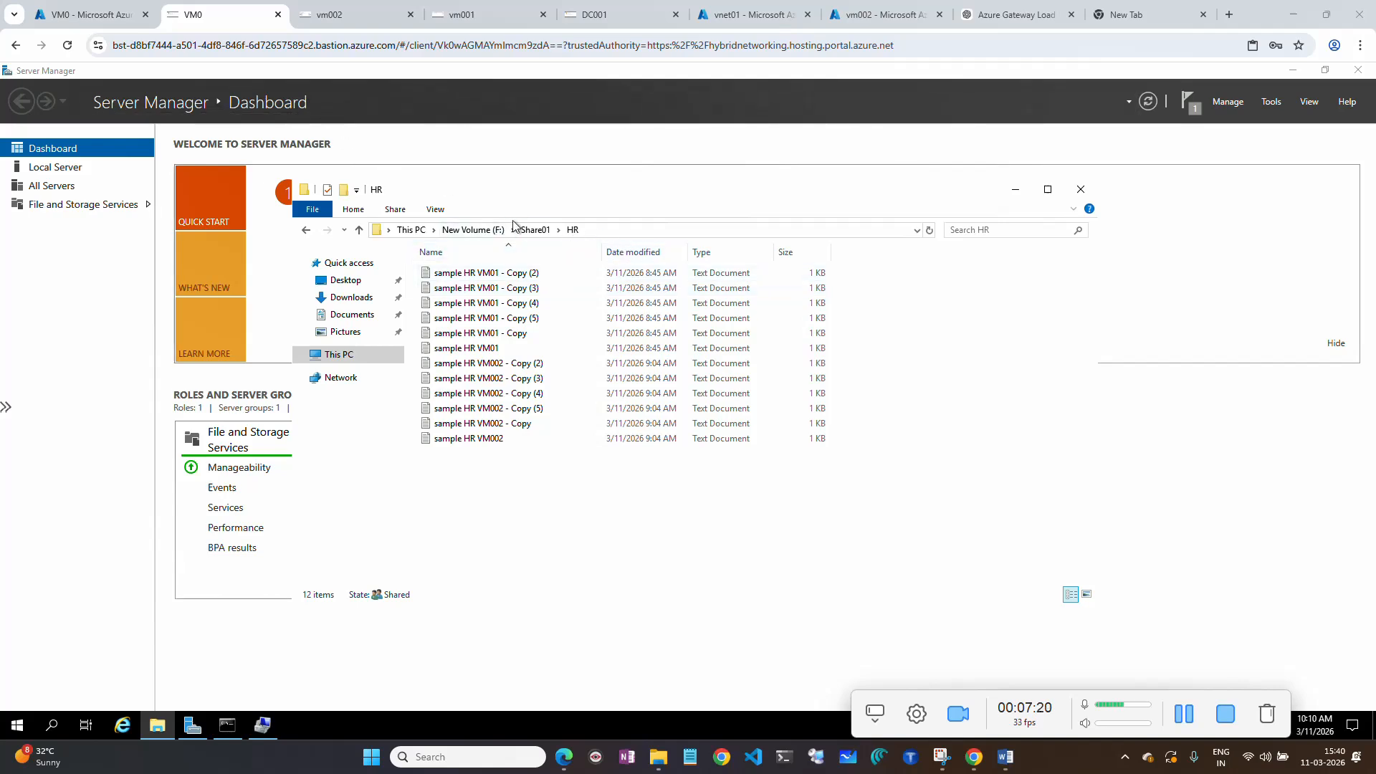
# Browse from This PC to Share01\HR on New Volume (F:) to examine the replicated files.
pyautogui.click(454, 229)
pyautogui.click(341, 356)
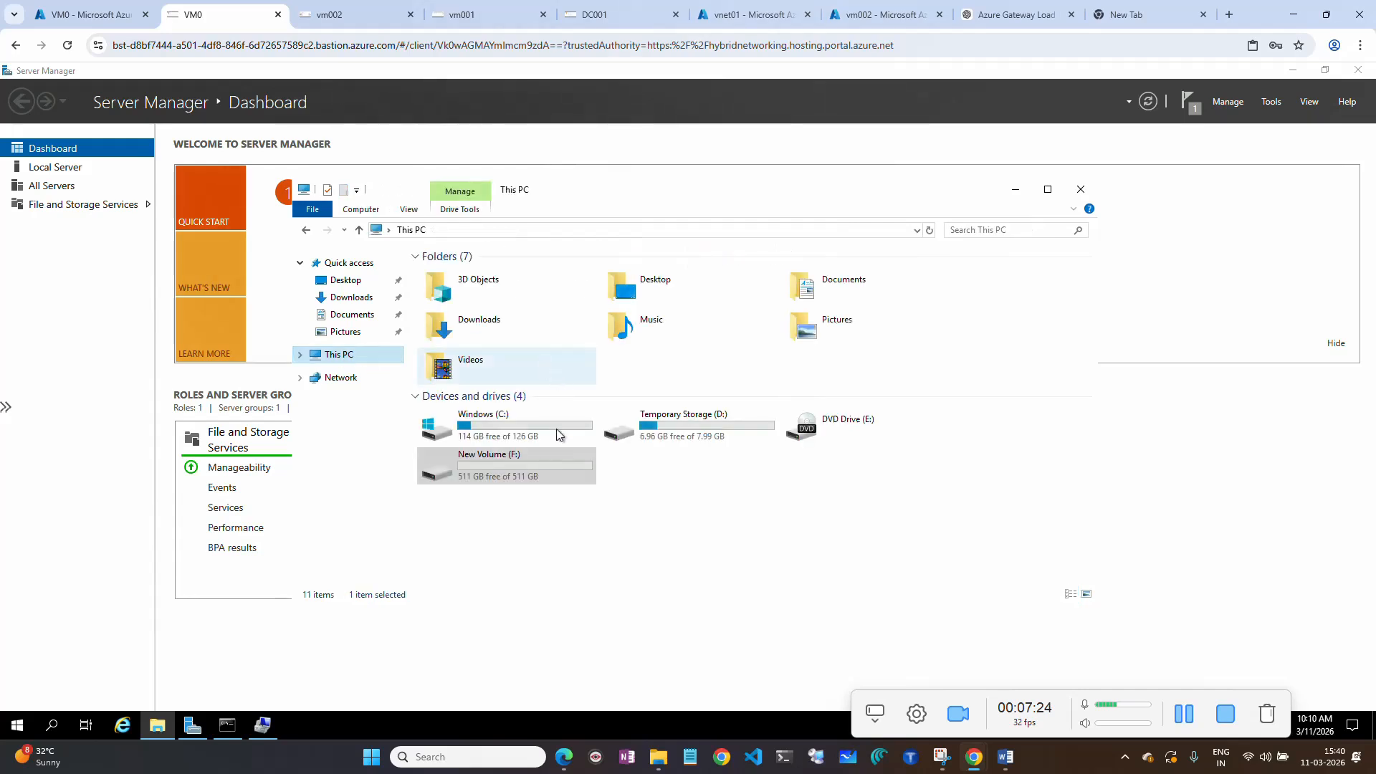
pyautogui.doubleClick(505, 463)
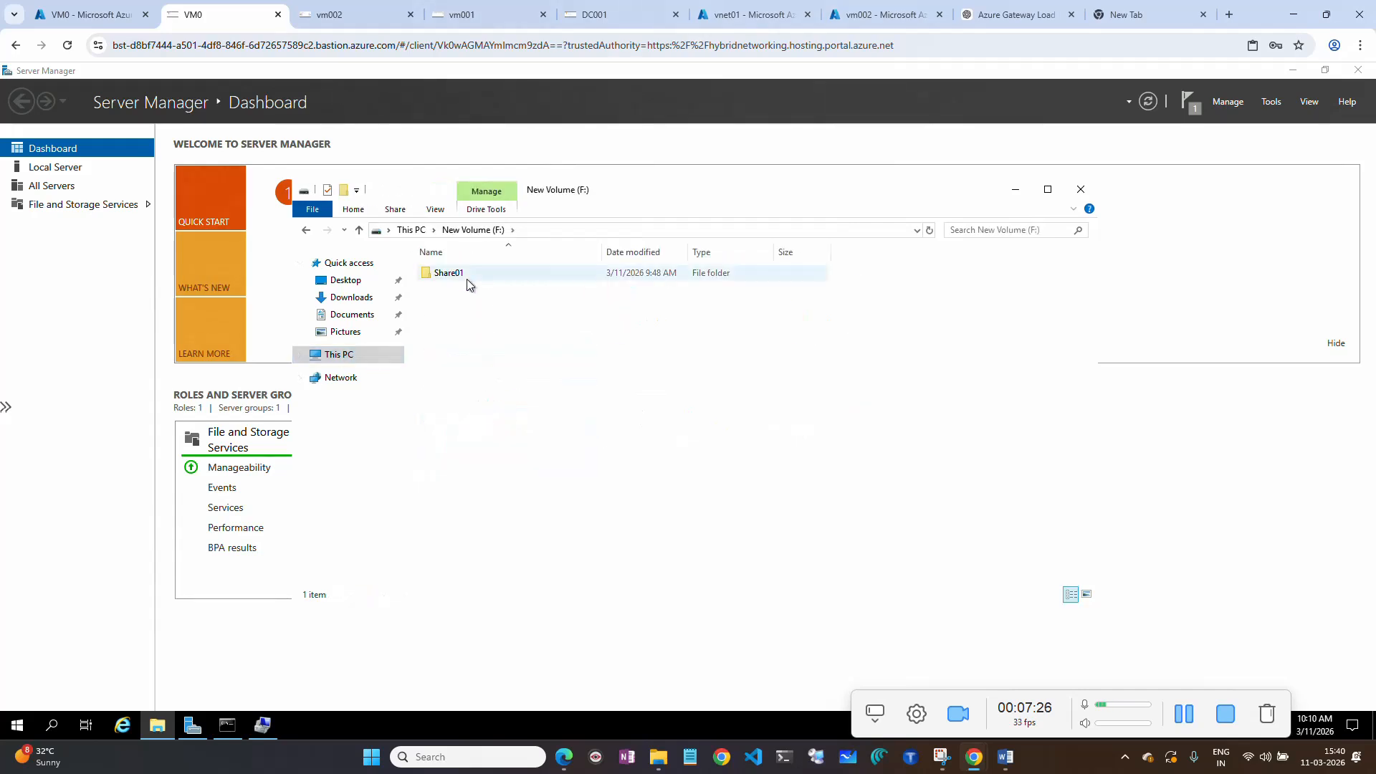
pyautogui.doubleClick(467, 276)
pyautogui.doubleClick(450, 276)
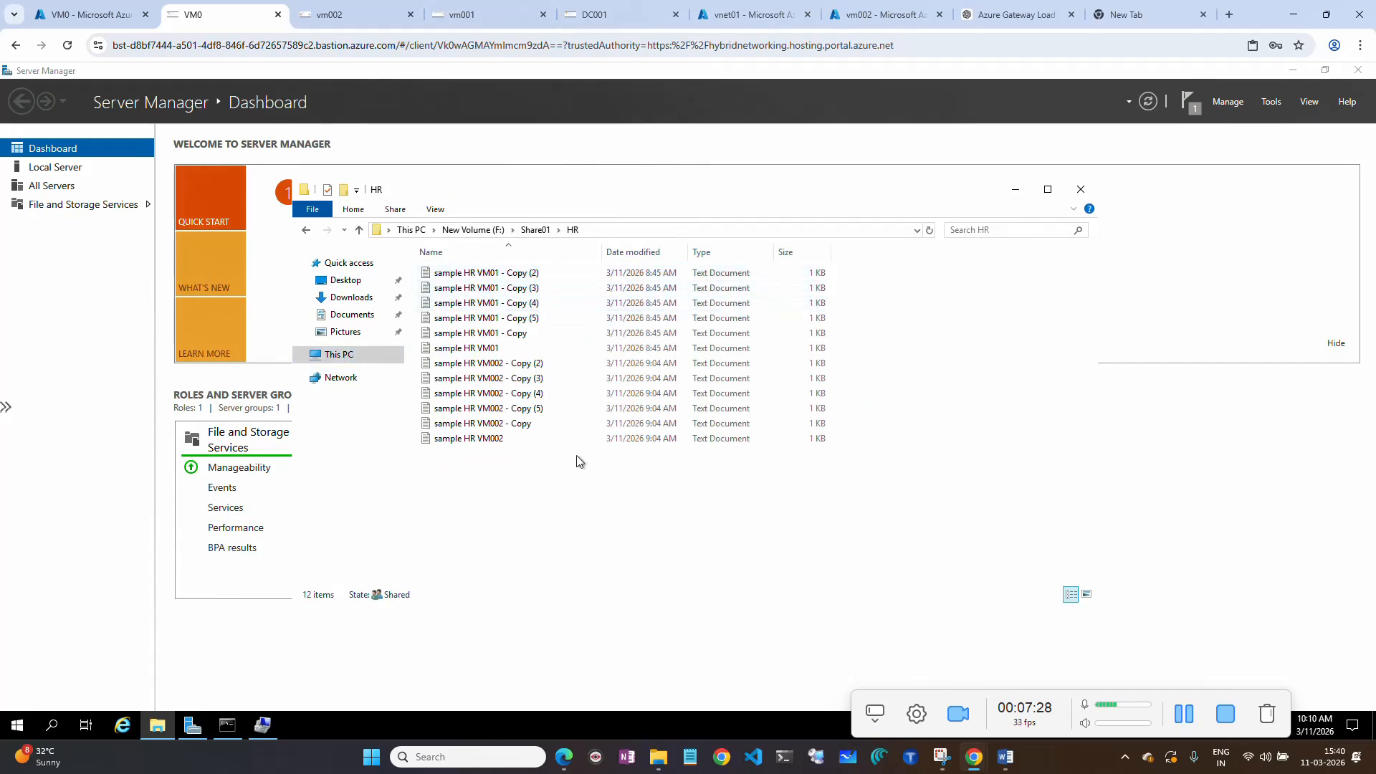